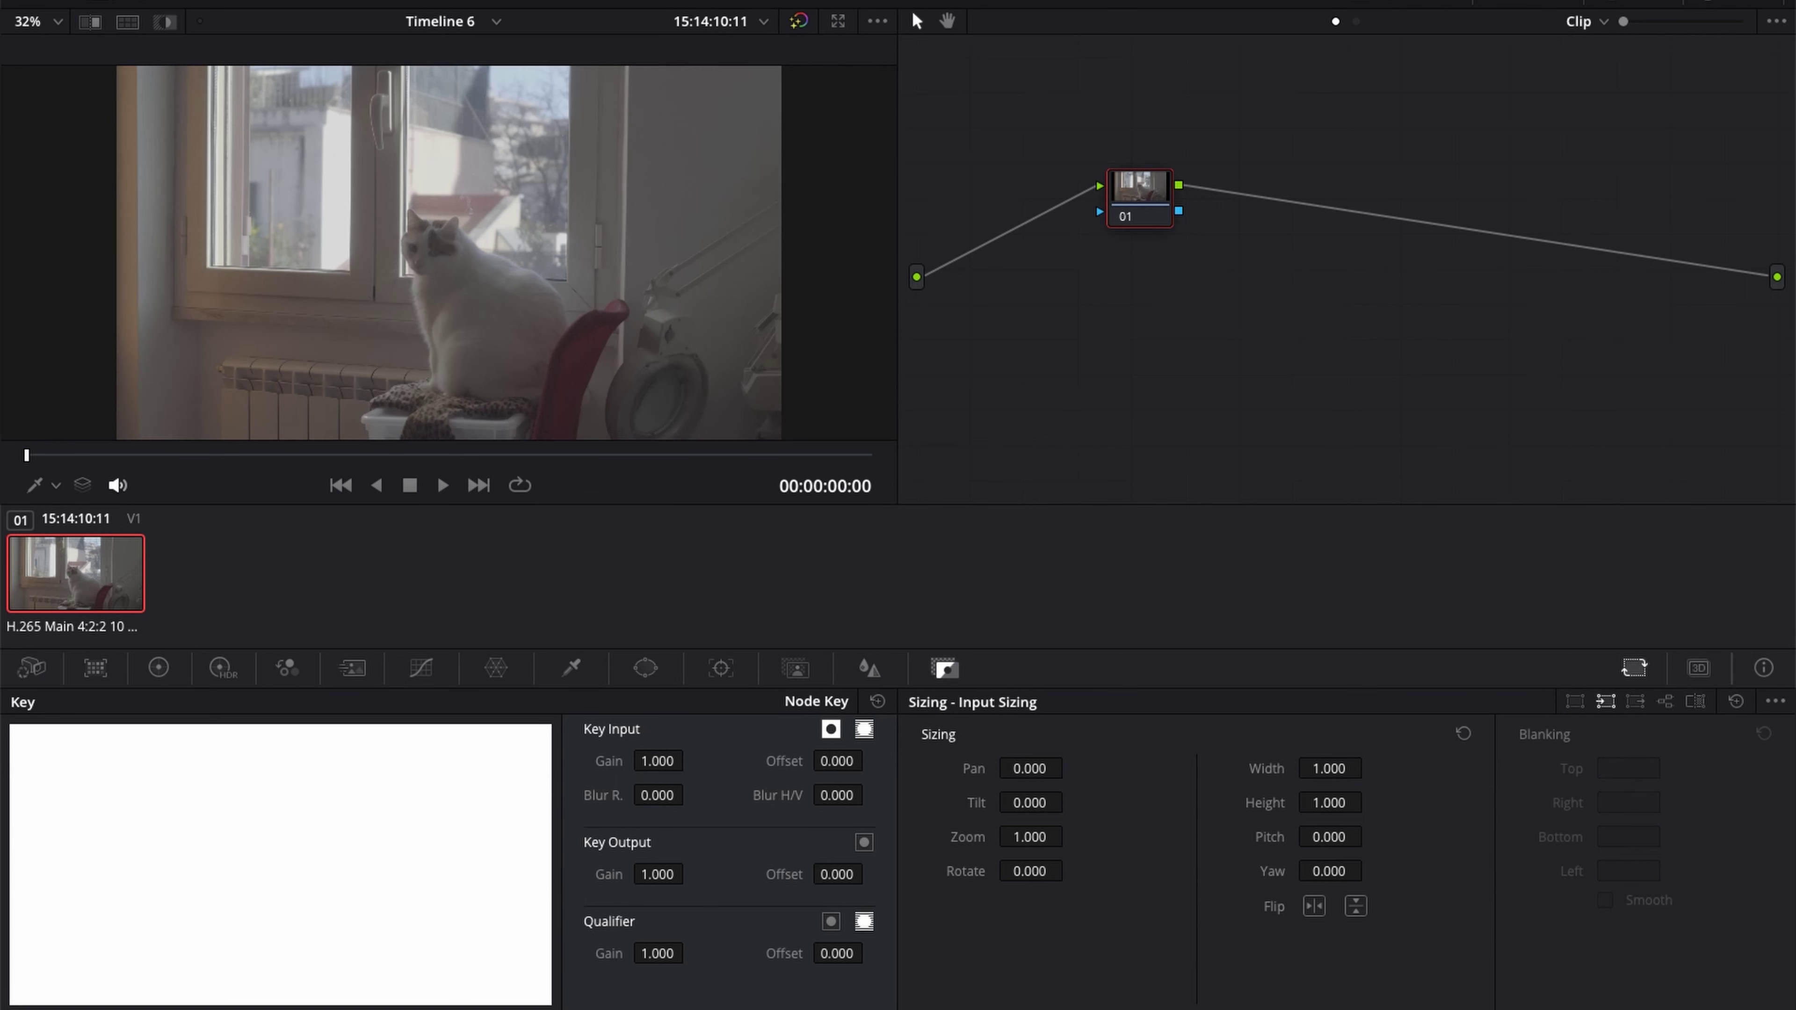
# Paste the copied two-node ACES Transform grade onto the cat clip and check the first node's input transform options
pyautogui.press('super+v')
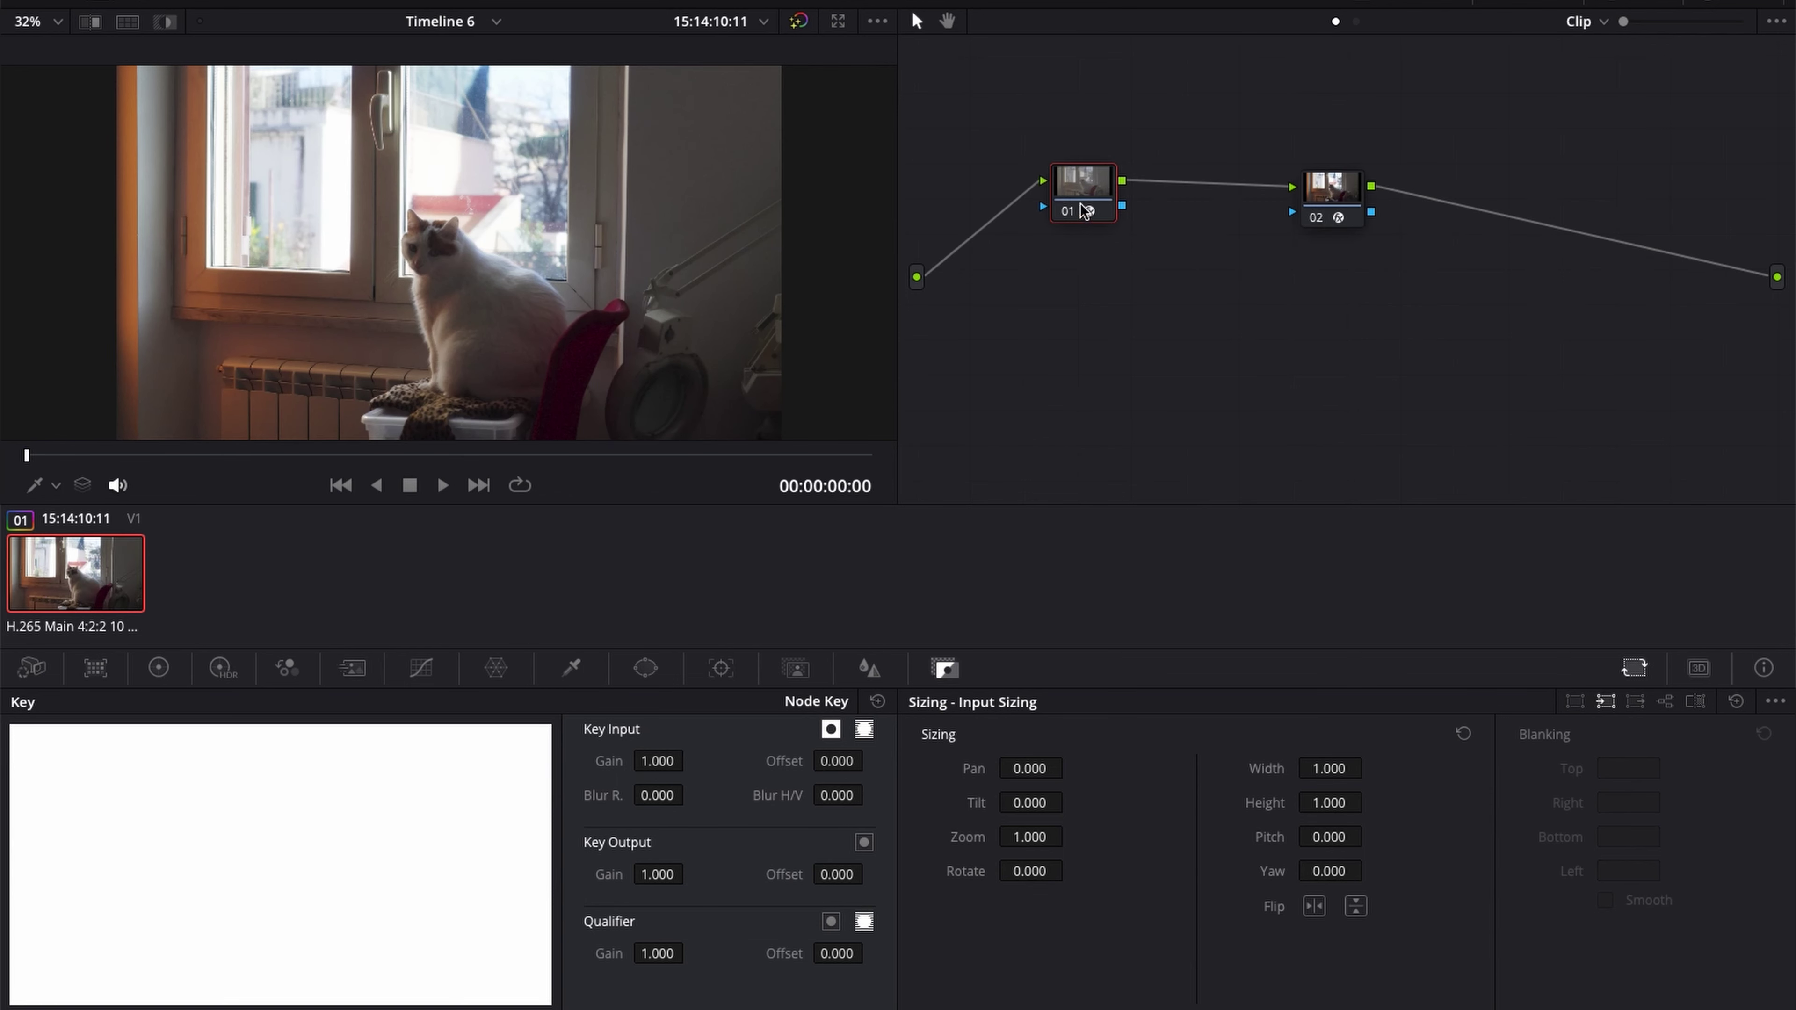
pyautogui.click(1748, 1)
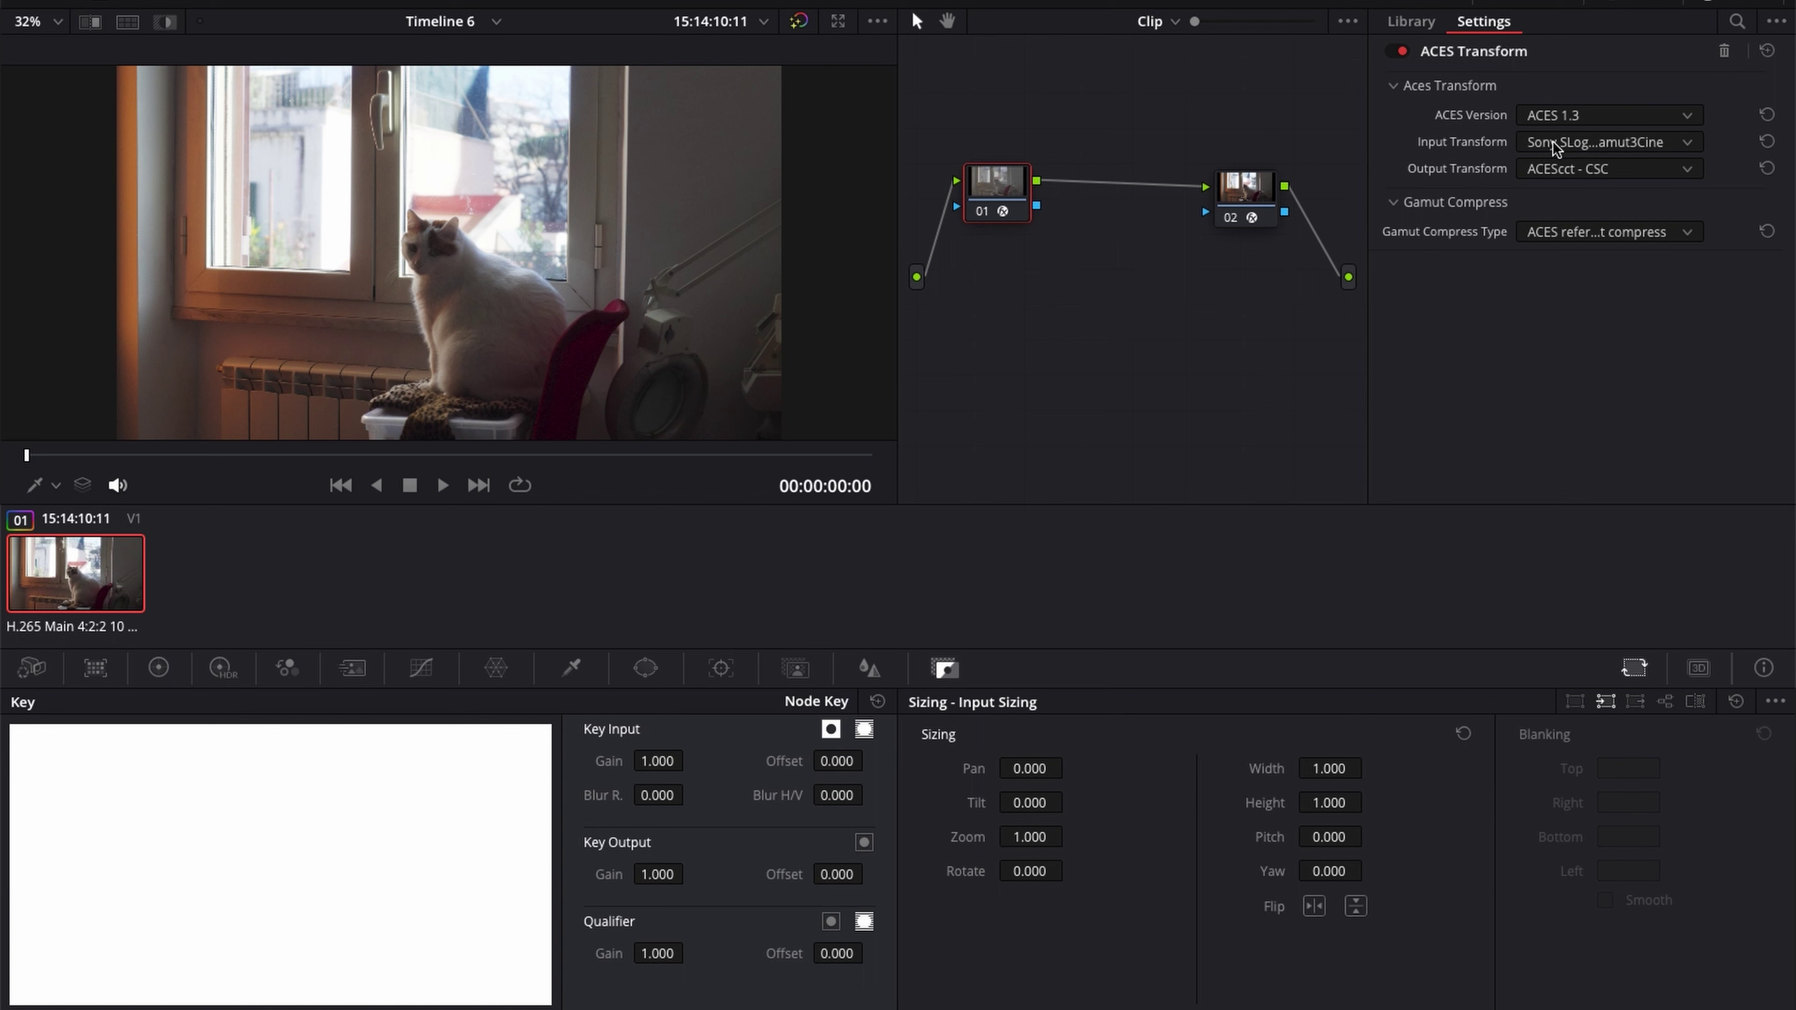
pyautogui.click(1607, 145)
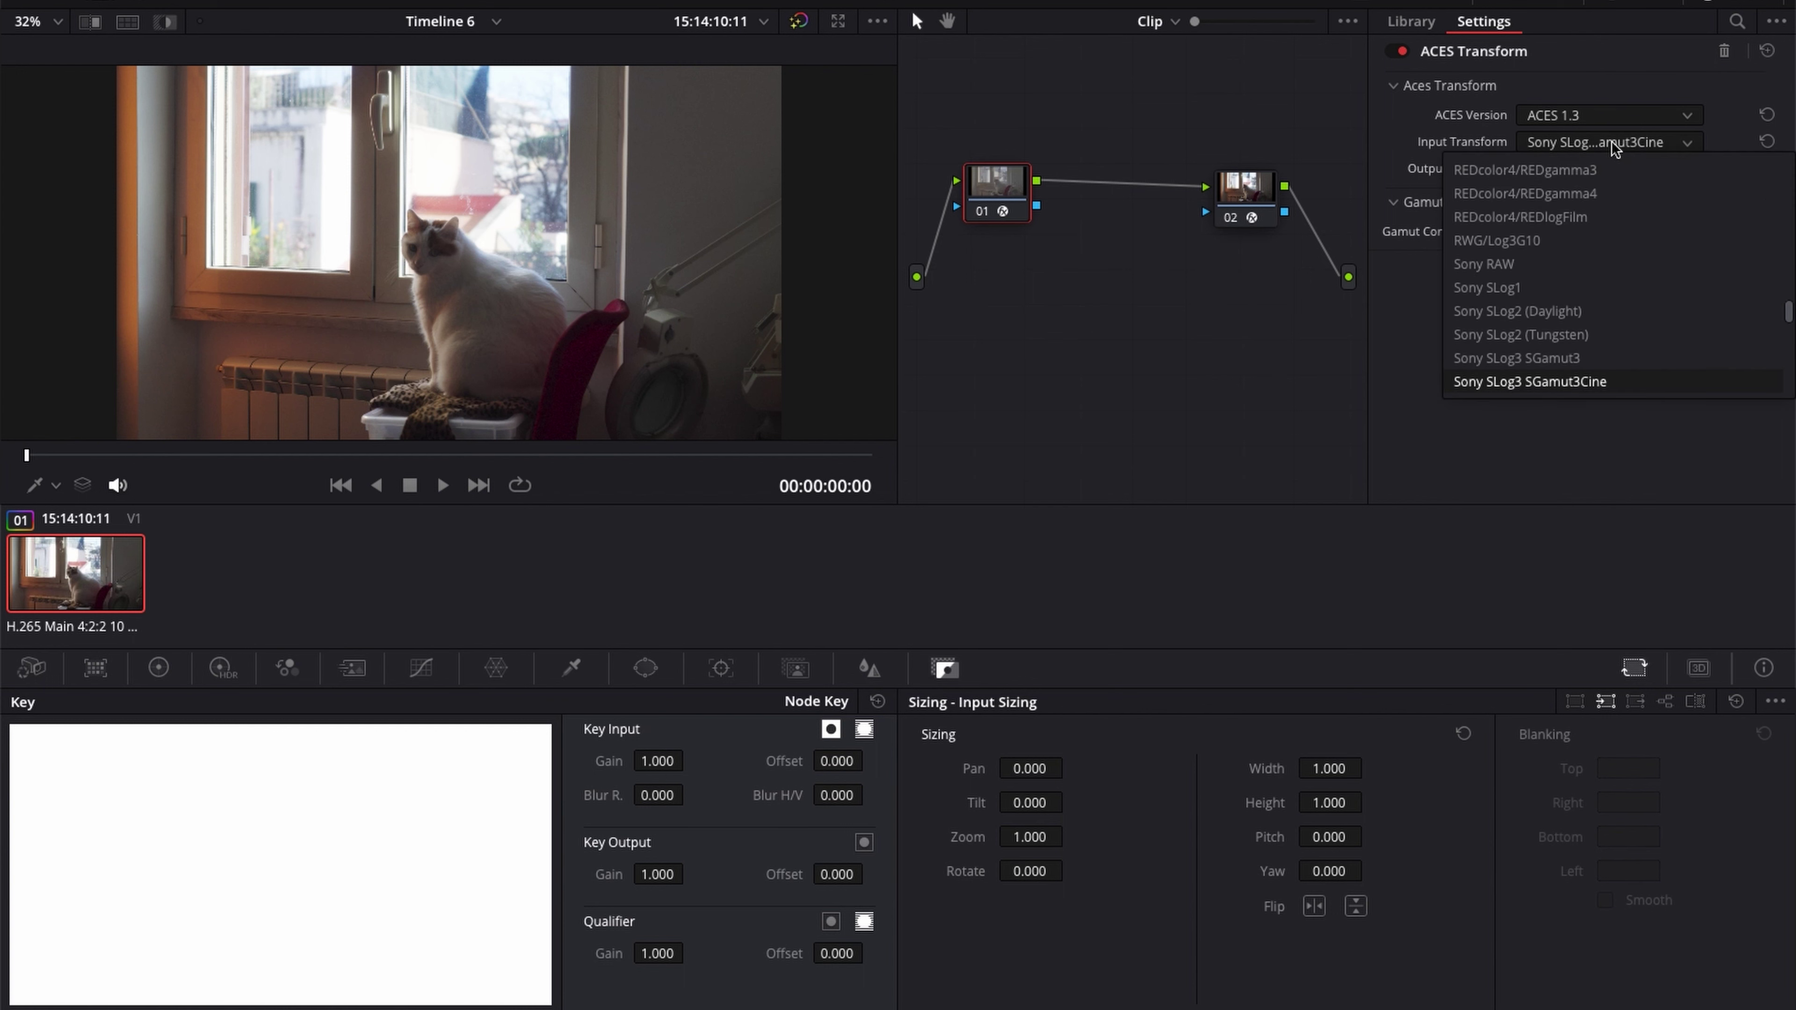
pyautogui.click(1613, 141)
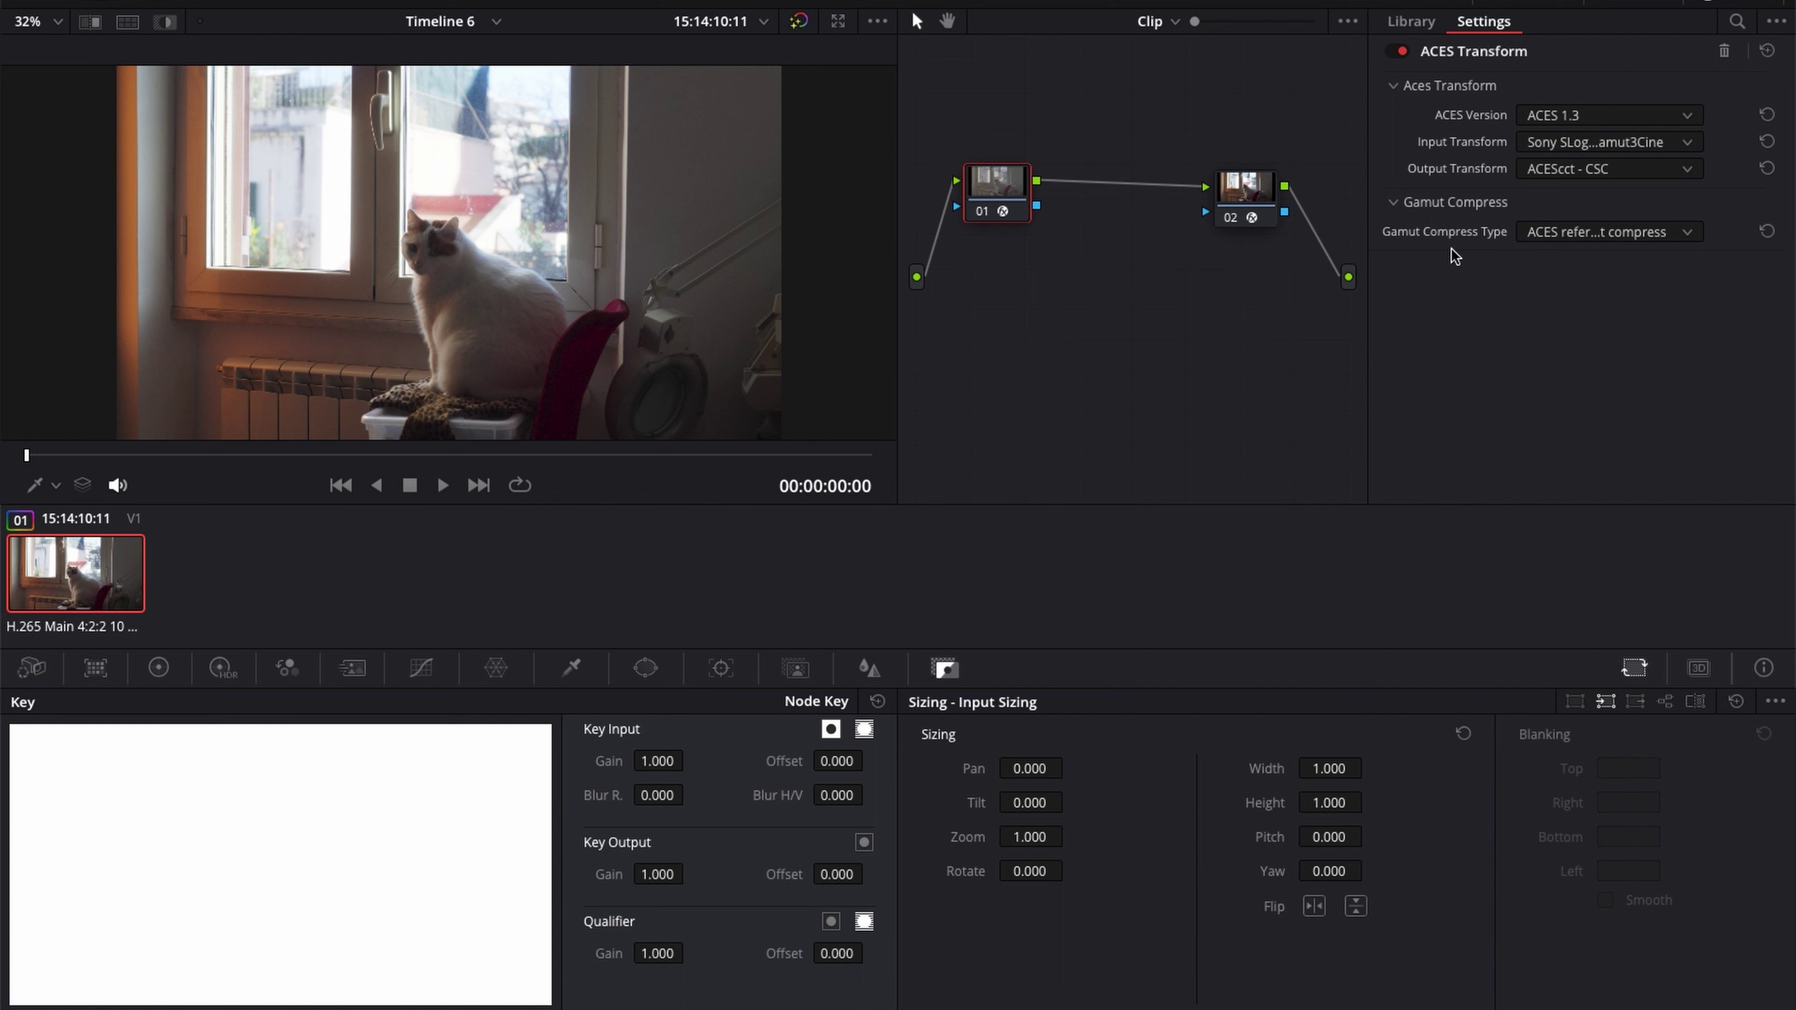
# Try ACES parametric gamut compress on the first node's ACES Transform and return it to ACES reference gamut compress
pyautogui.click(1619, 233)
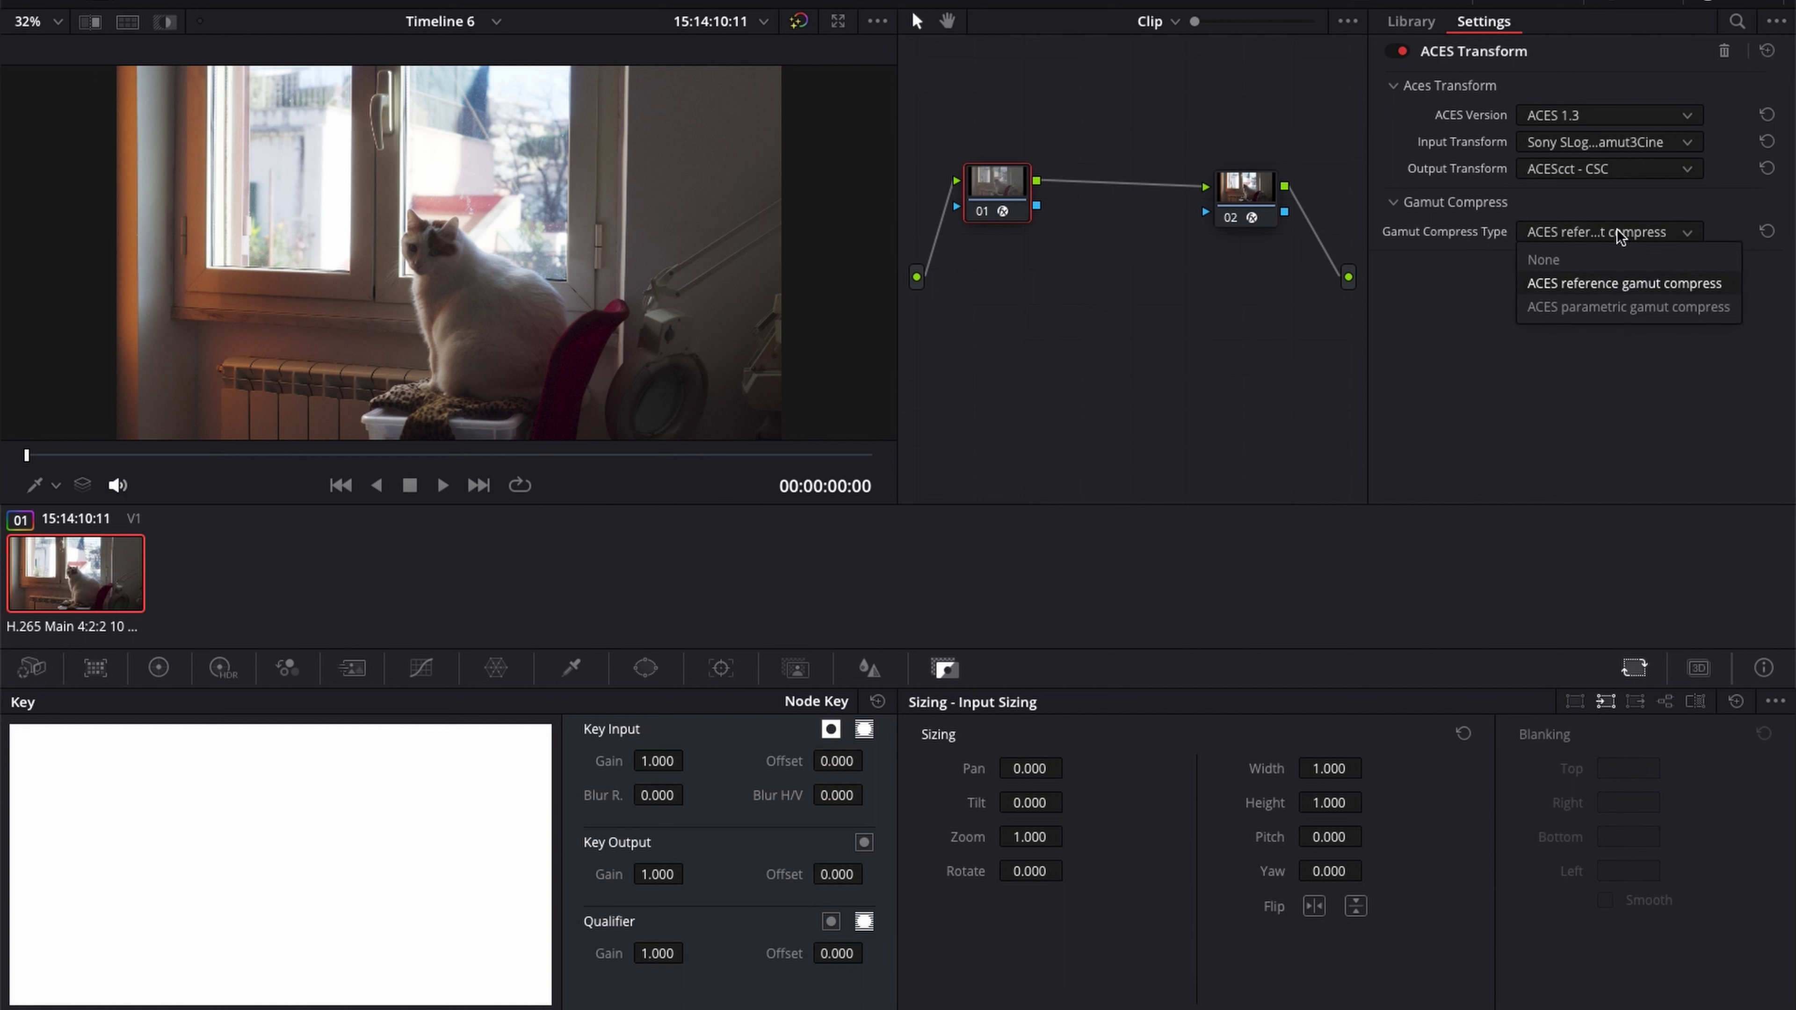
pyautogui.click(1640, 283)
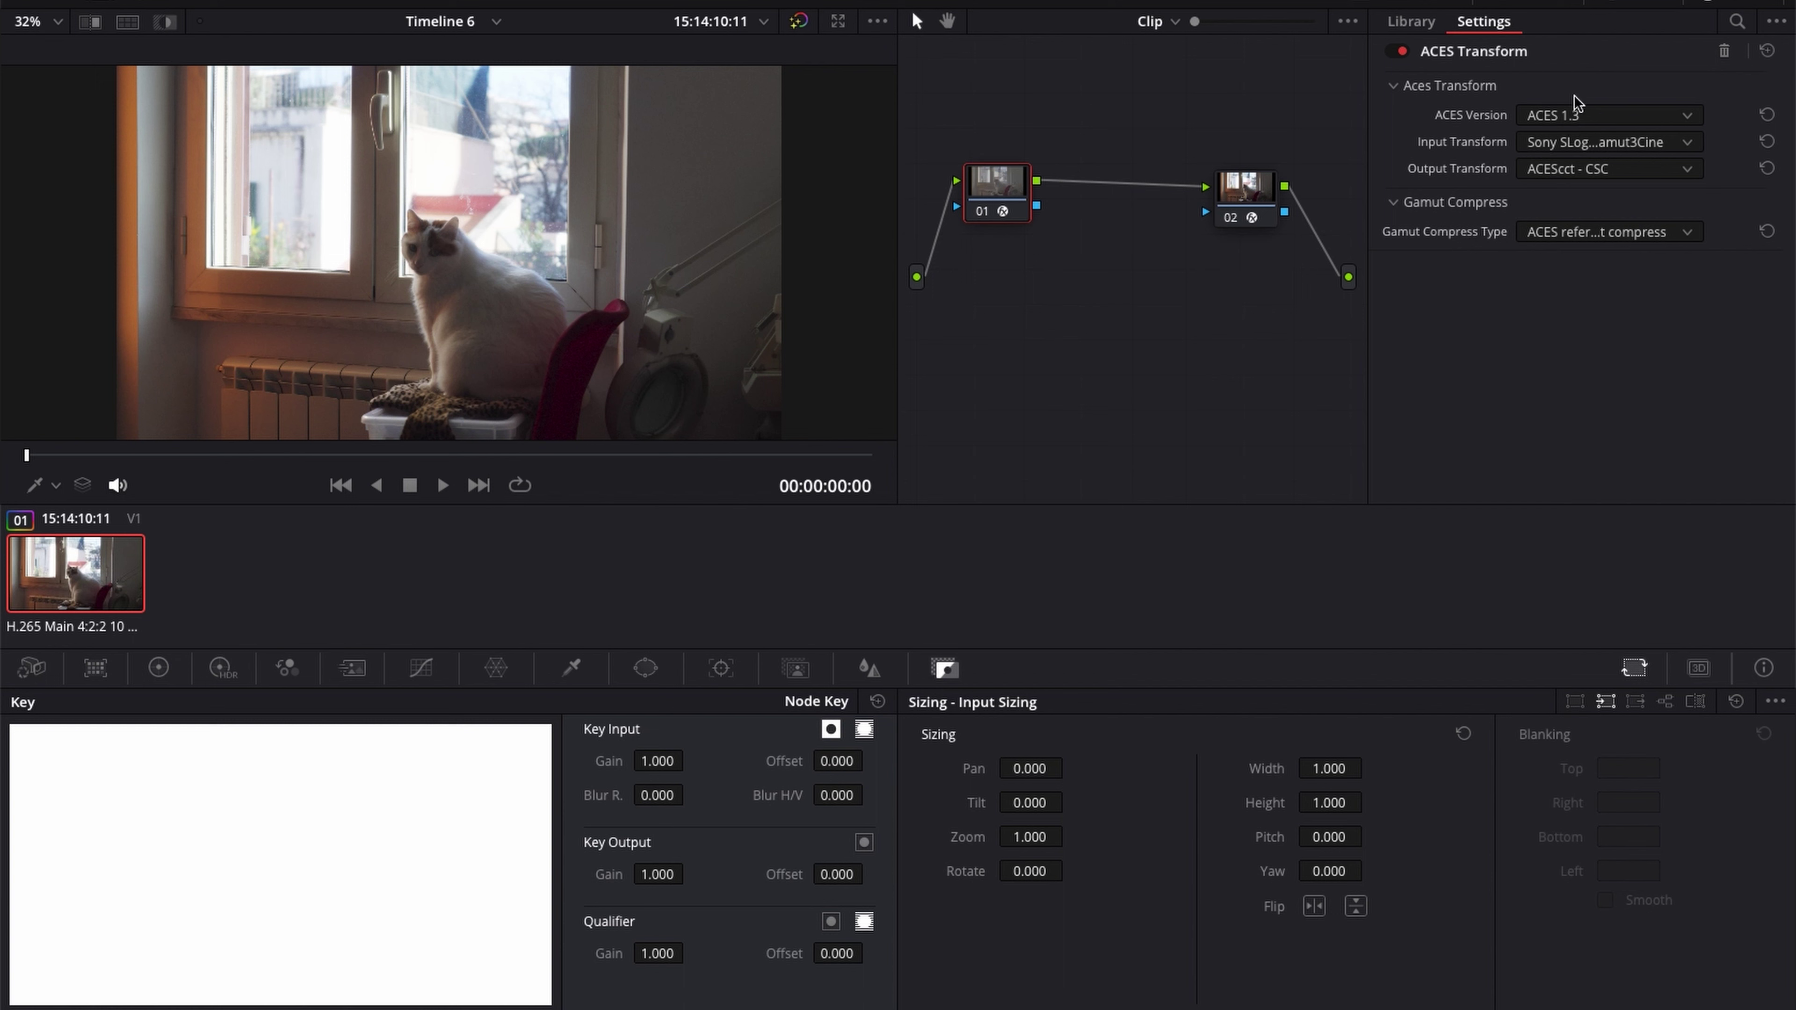
pyautogui.click(1590, 236)
pyautogui.click(1464, 268)
pyautogui.click(1607, 233)
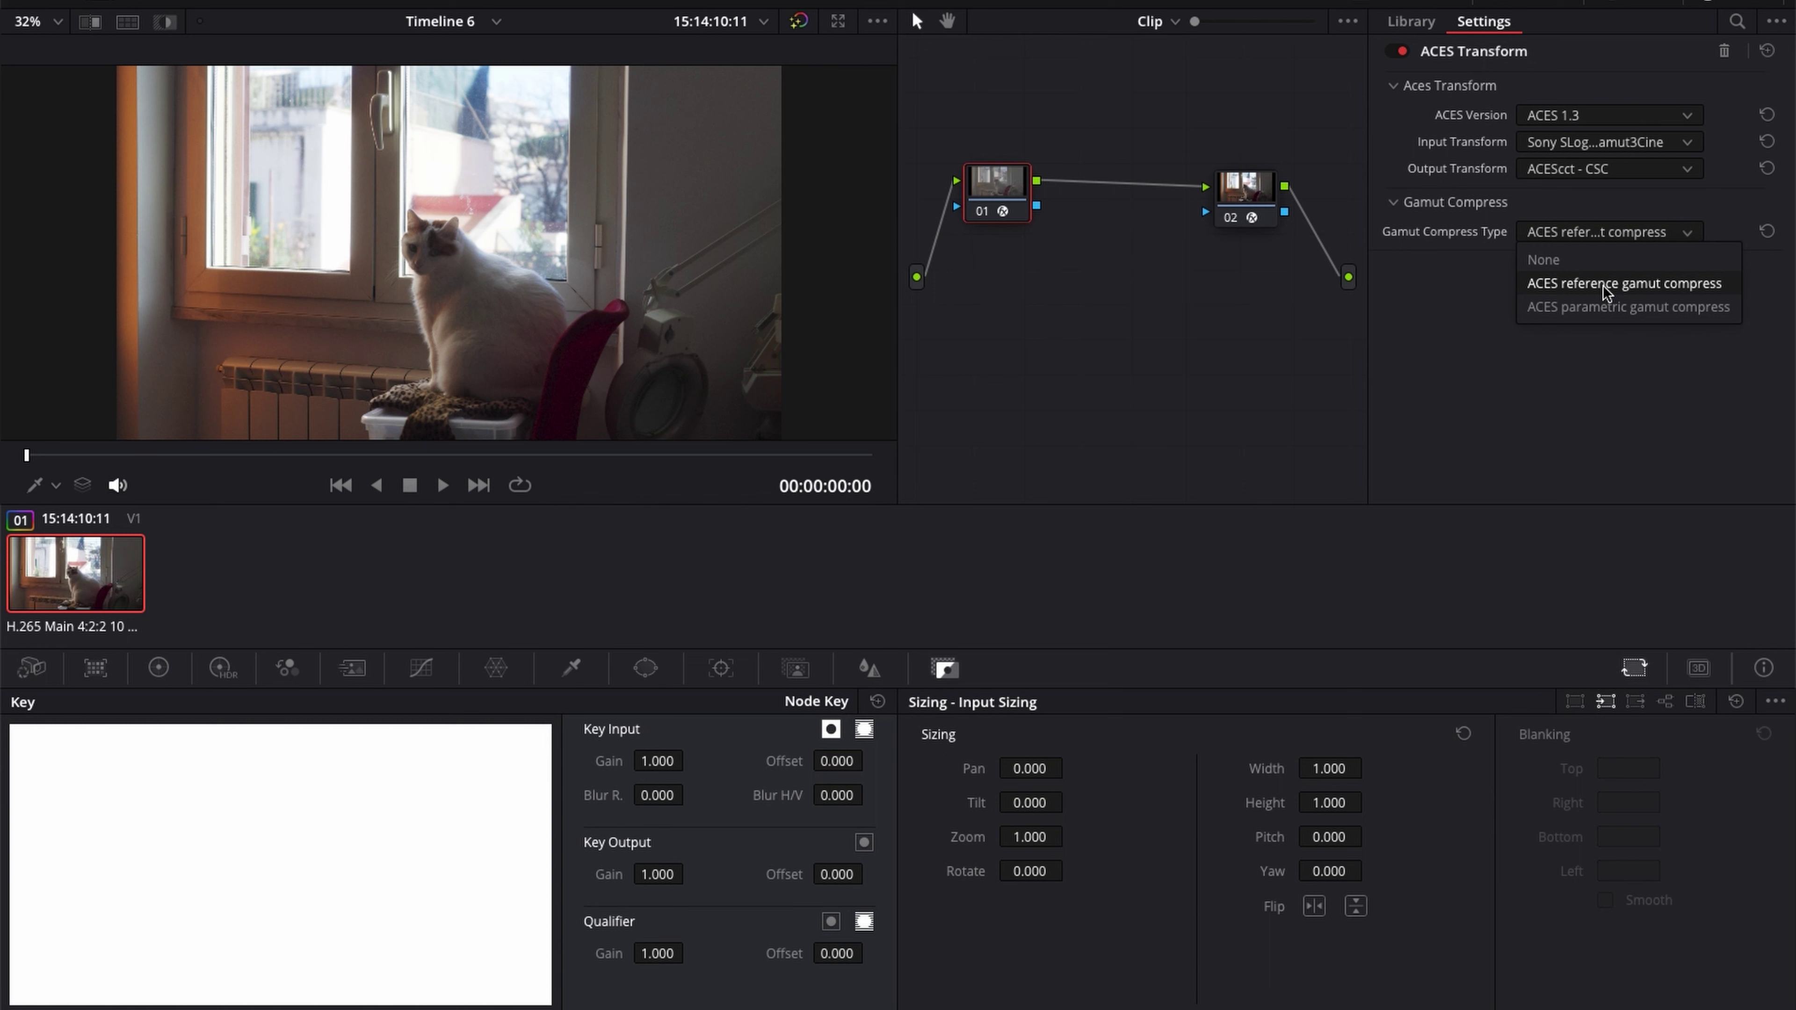
pyautogui.click(1607, 306)
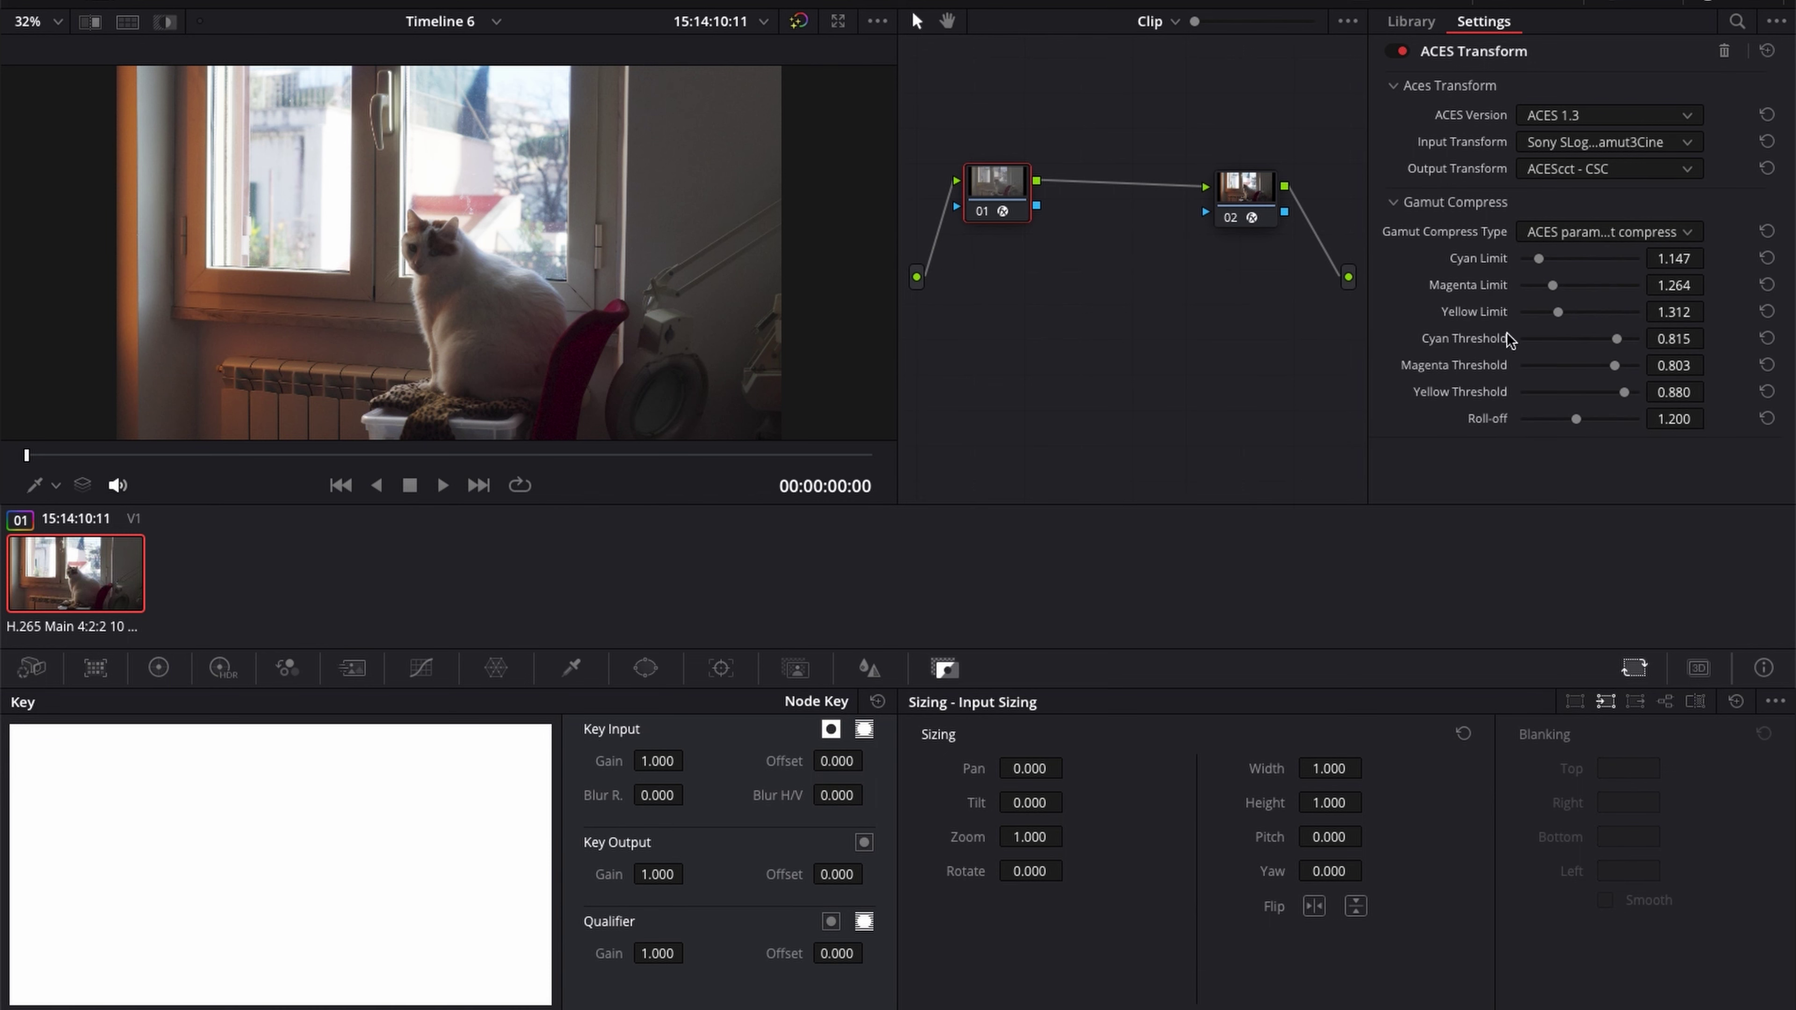
pyautogui.click(1613, 239)
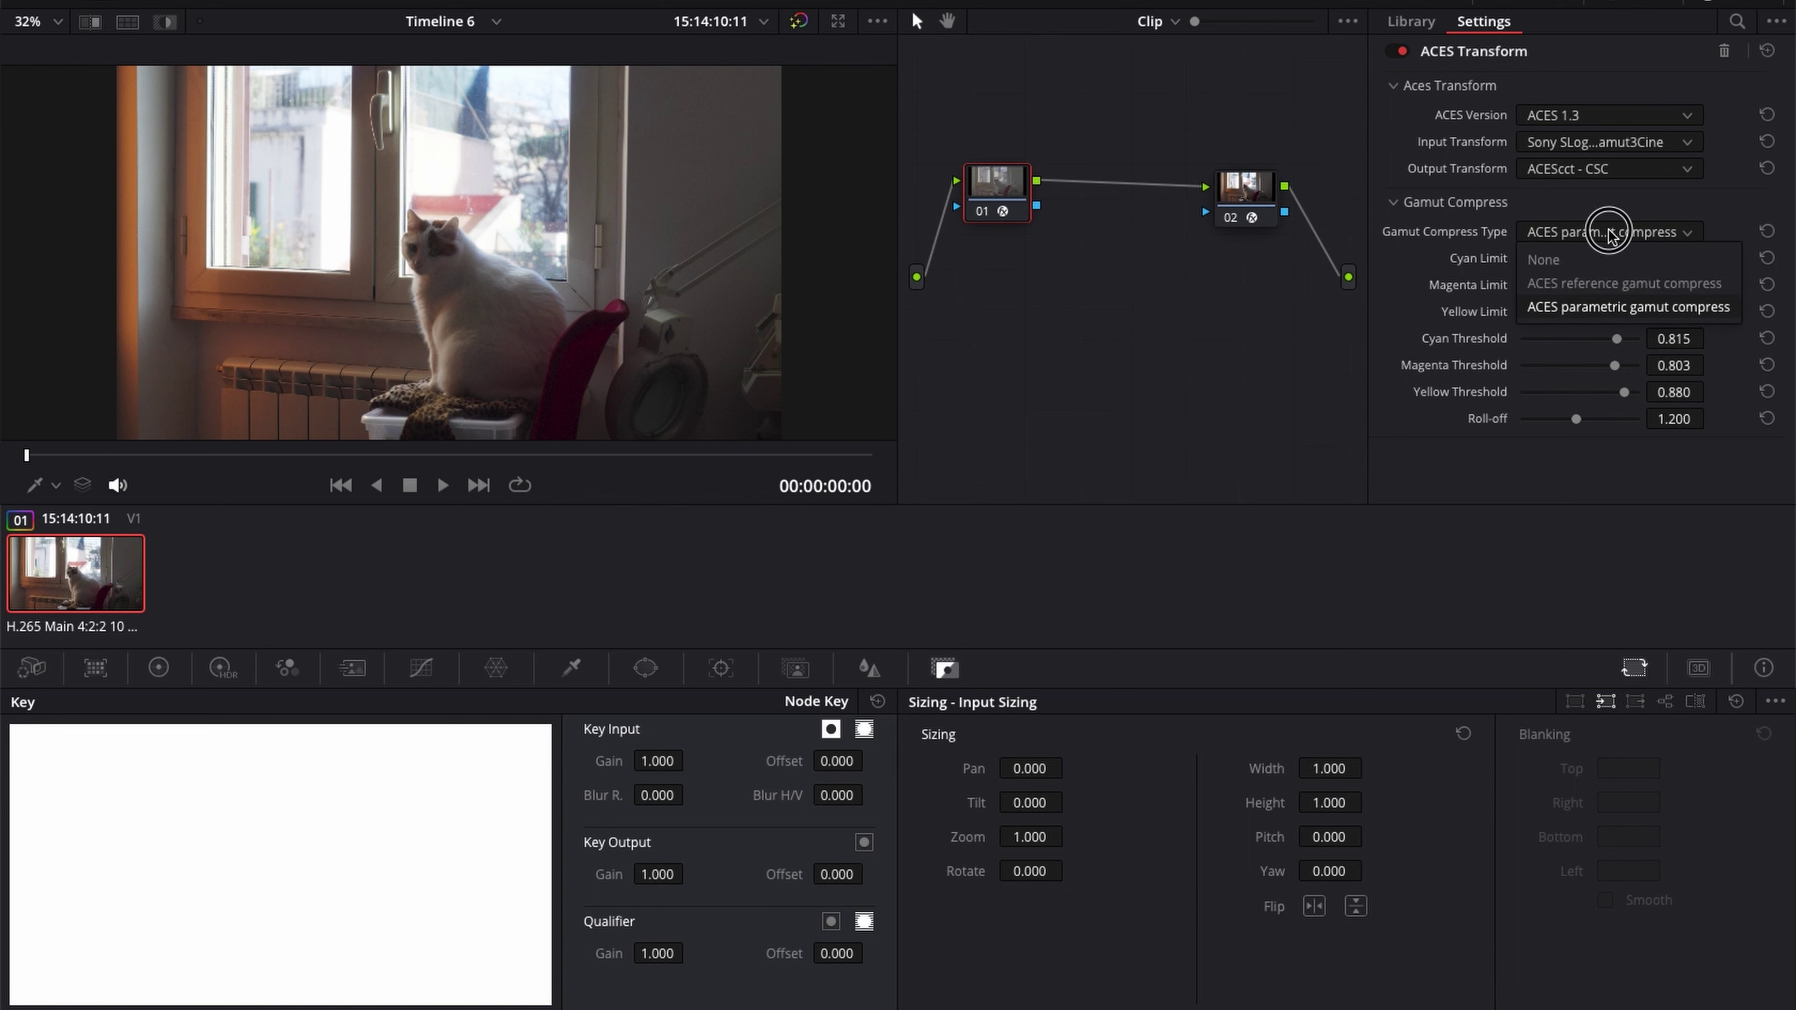
pyautogui.click(1609, 282)
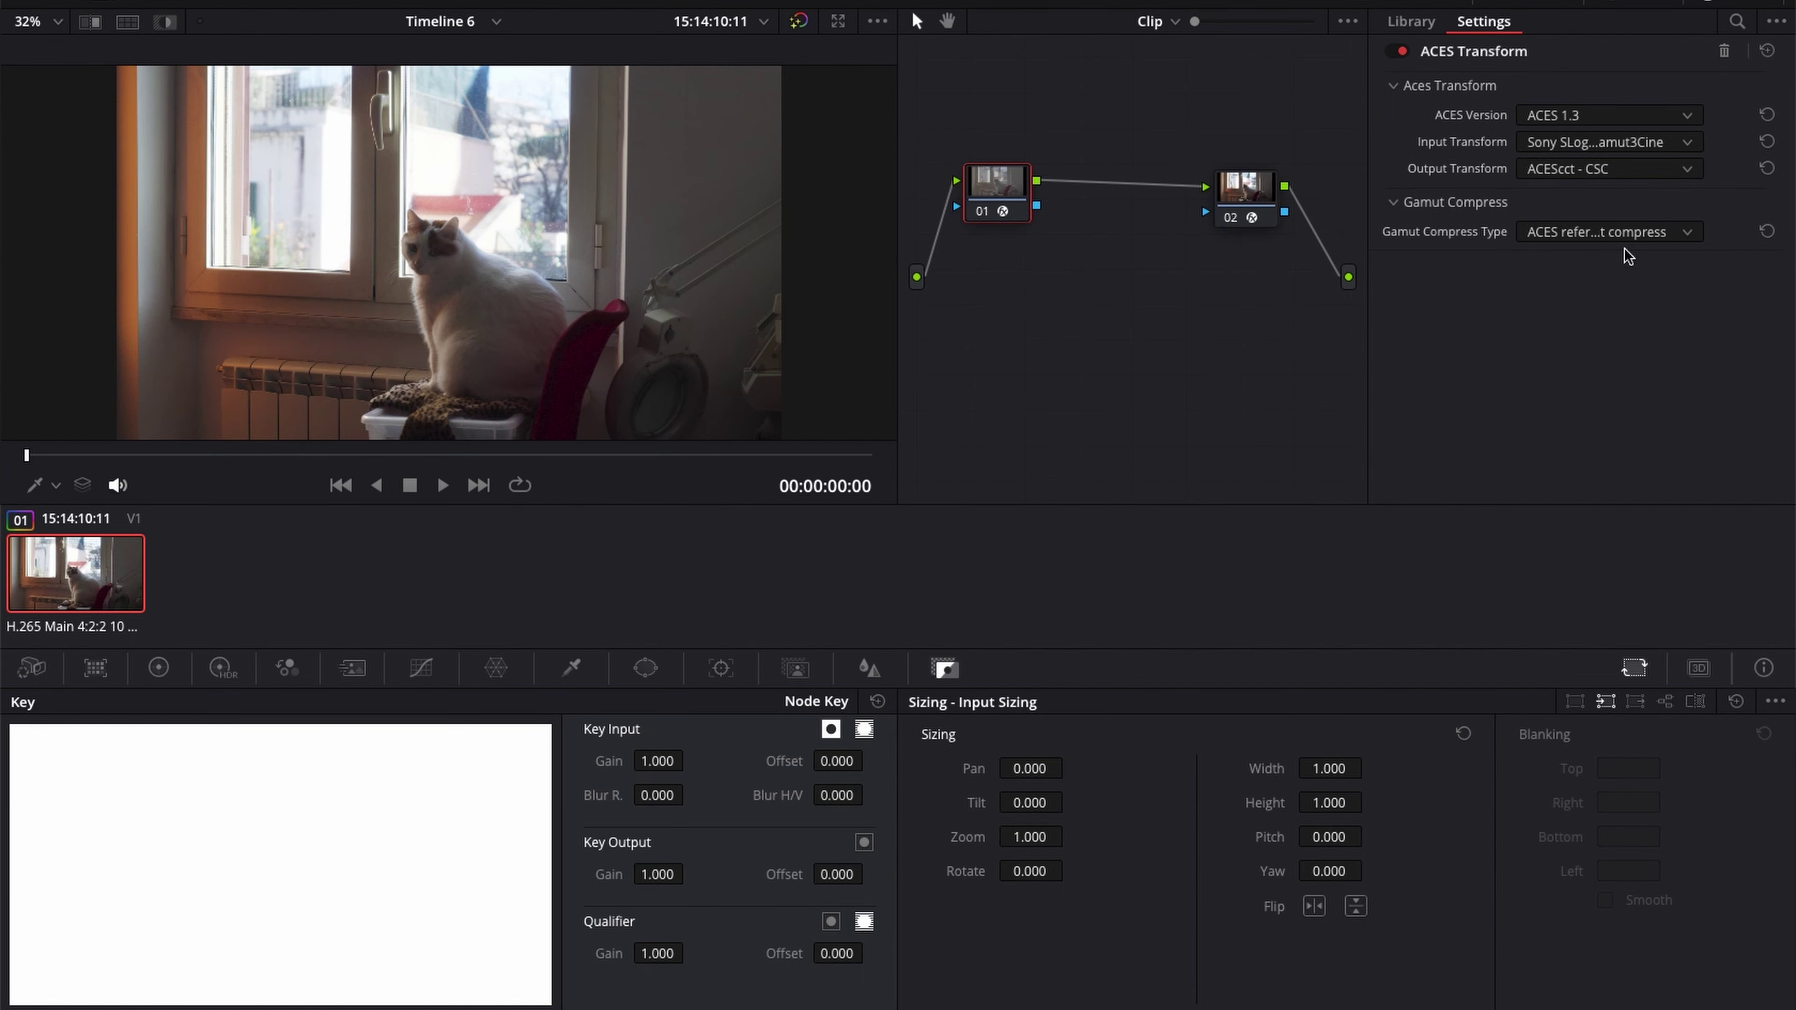
# Show the second node's ACES Transform settings and align that node level with the first one
pyautogui.click(1236, 197)
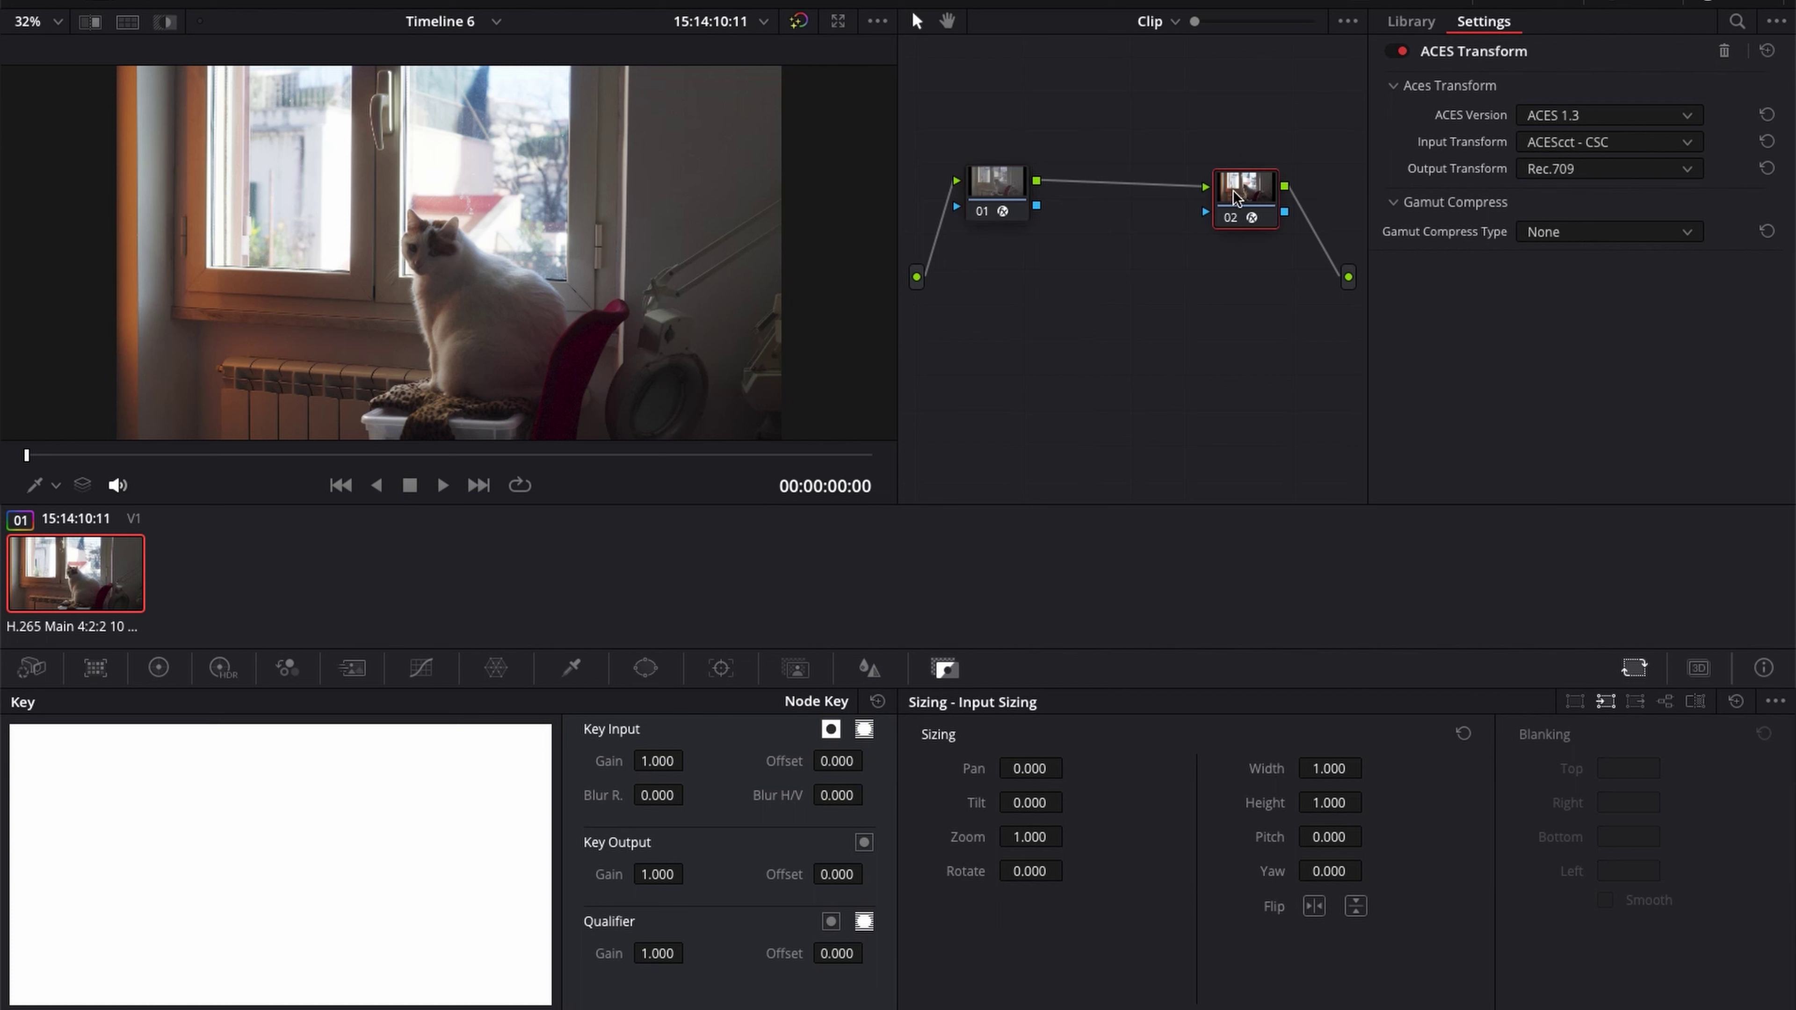
pyautogui.moveTo(1235, 198); pyautogui.dragTo(1245, 177)
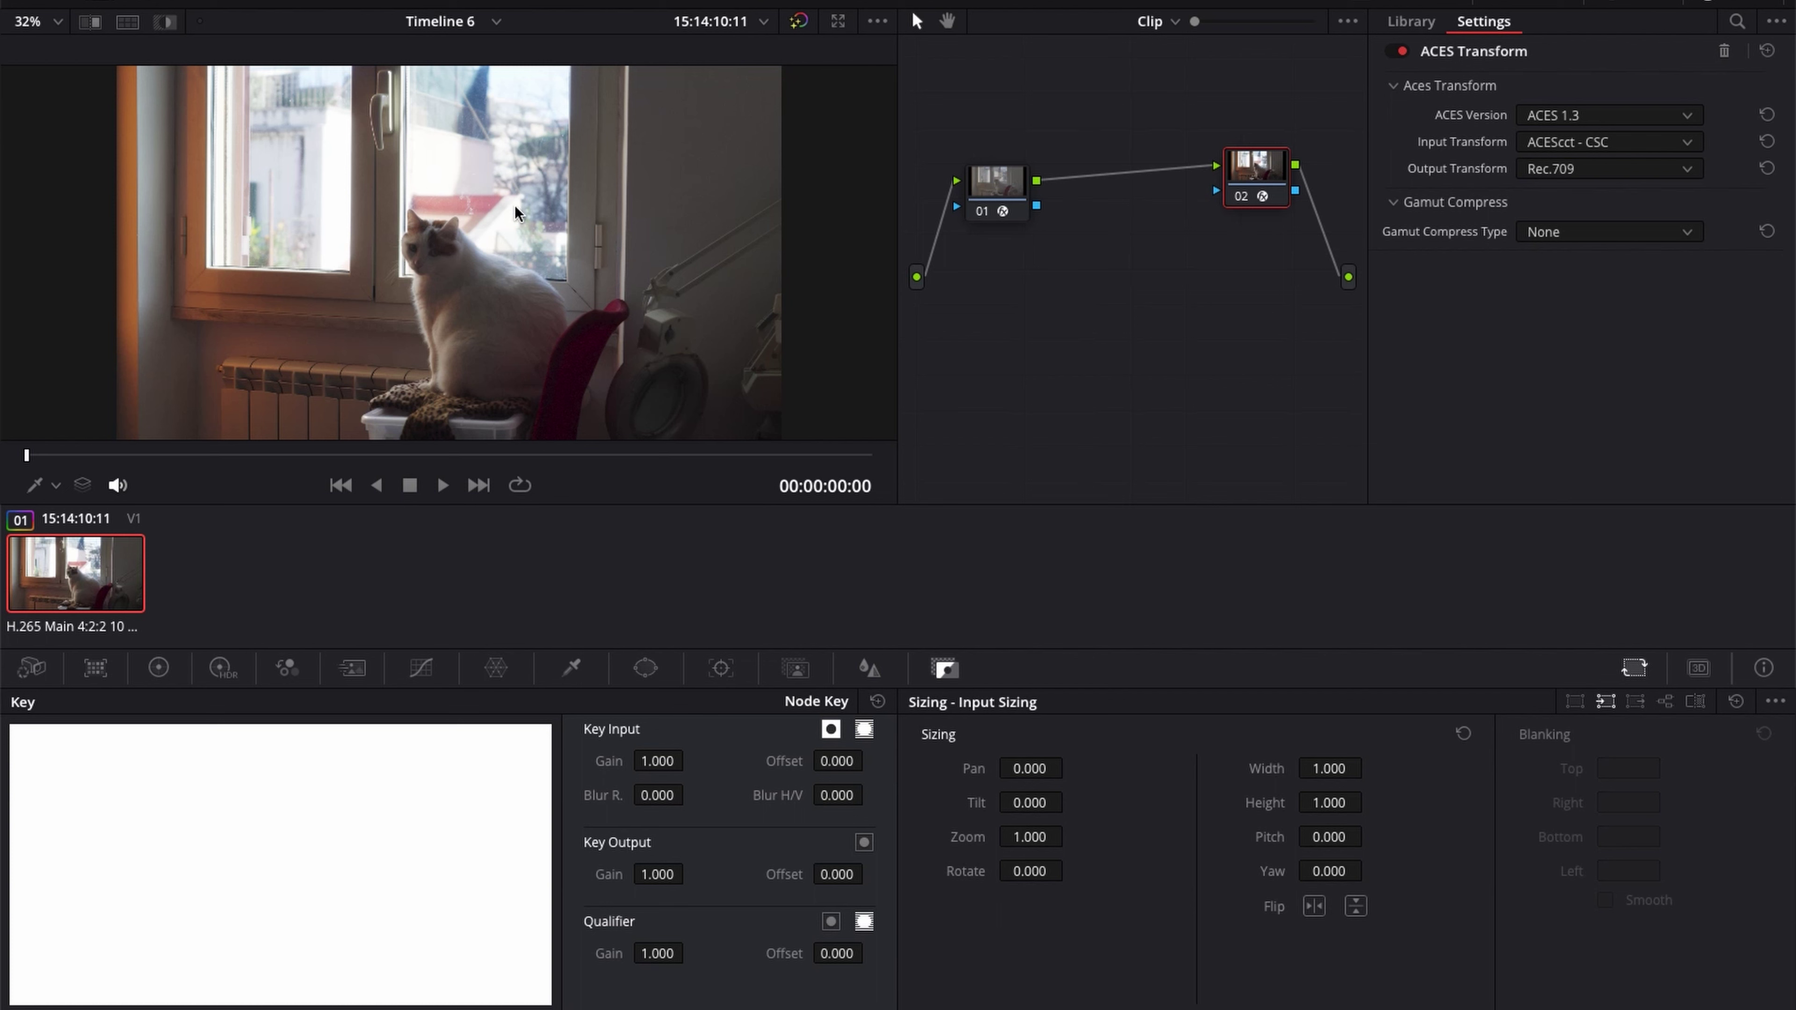
pyautogui.moveTo(1238, 178); pyautogui.dragTo(1213, 192)
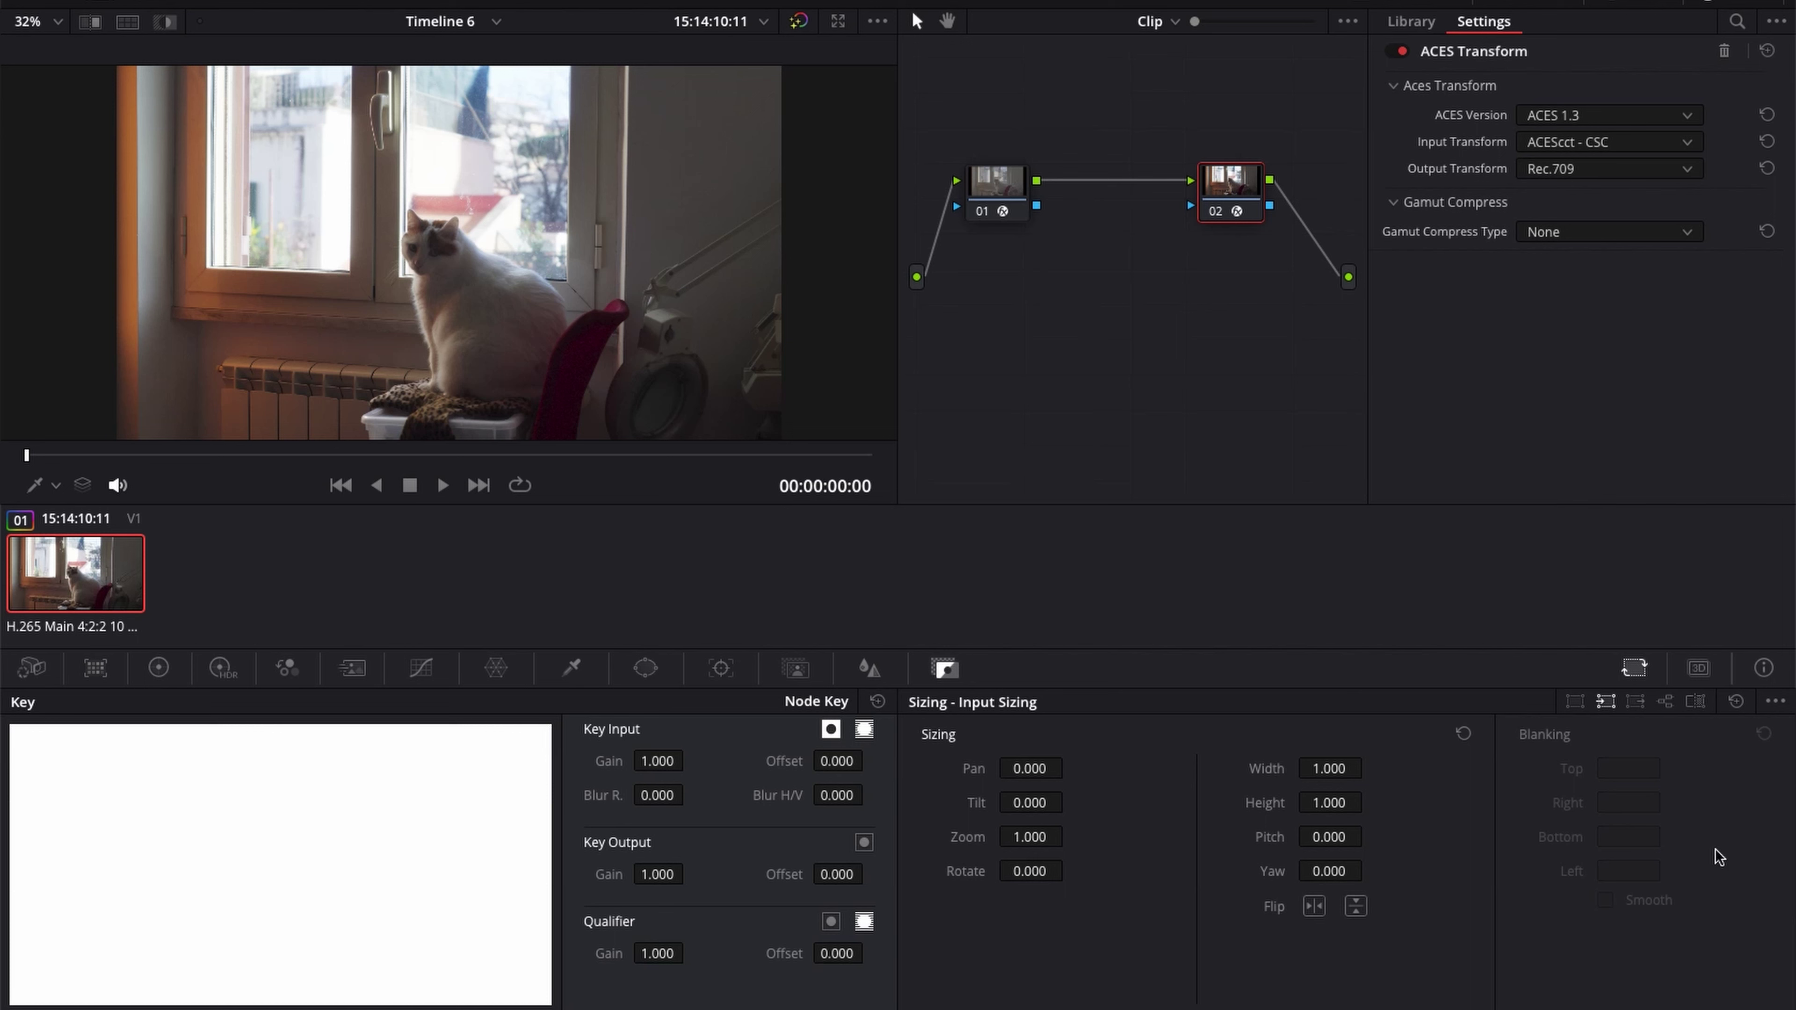
# Open the project's color management settings and review the color science options, keeping DaVinci YRGB
pyautogui.click(1775, 1009)
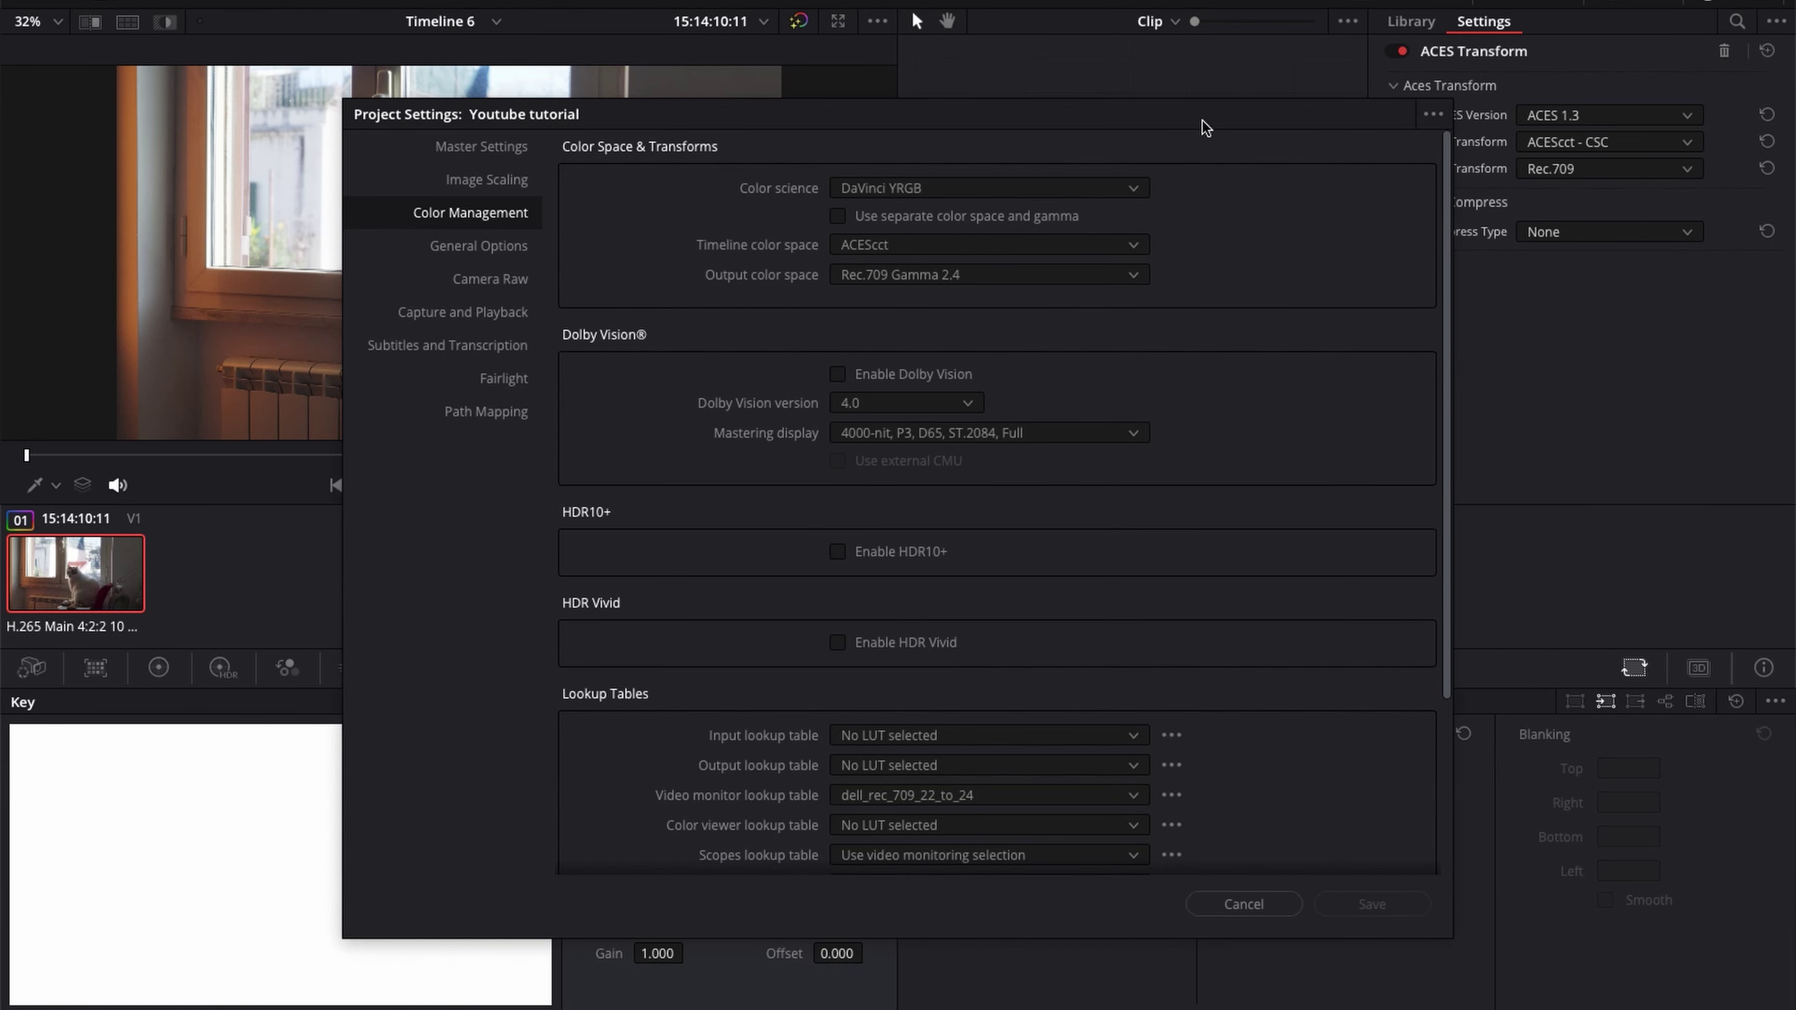
pyautogui.moveTo(1204, 119); pyautogui.dragTo(1229, 302)
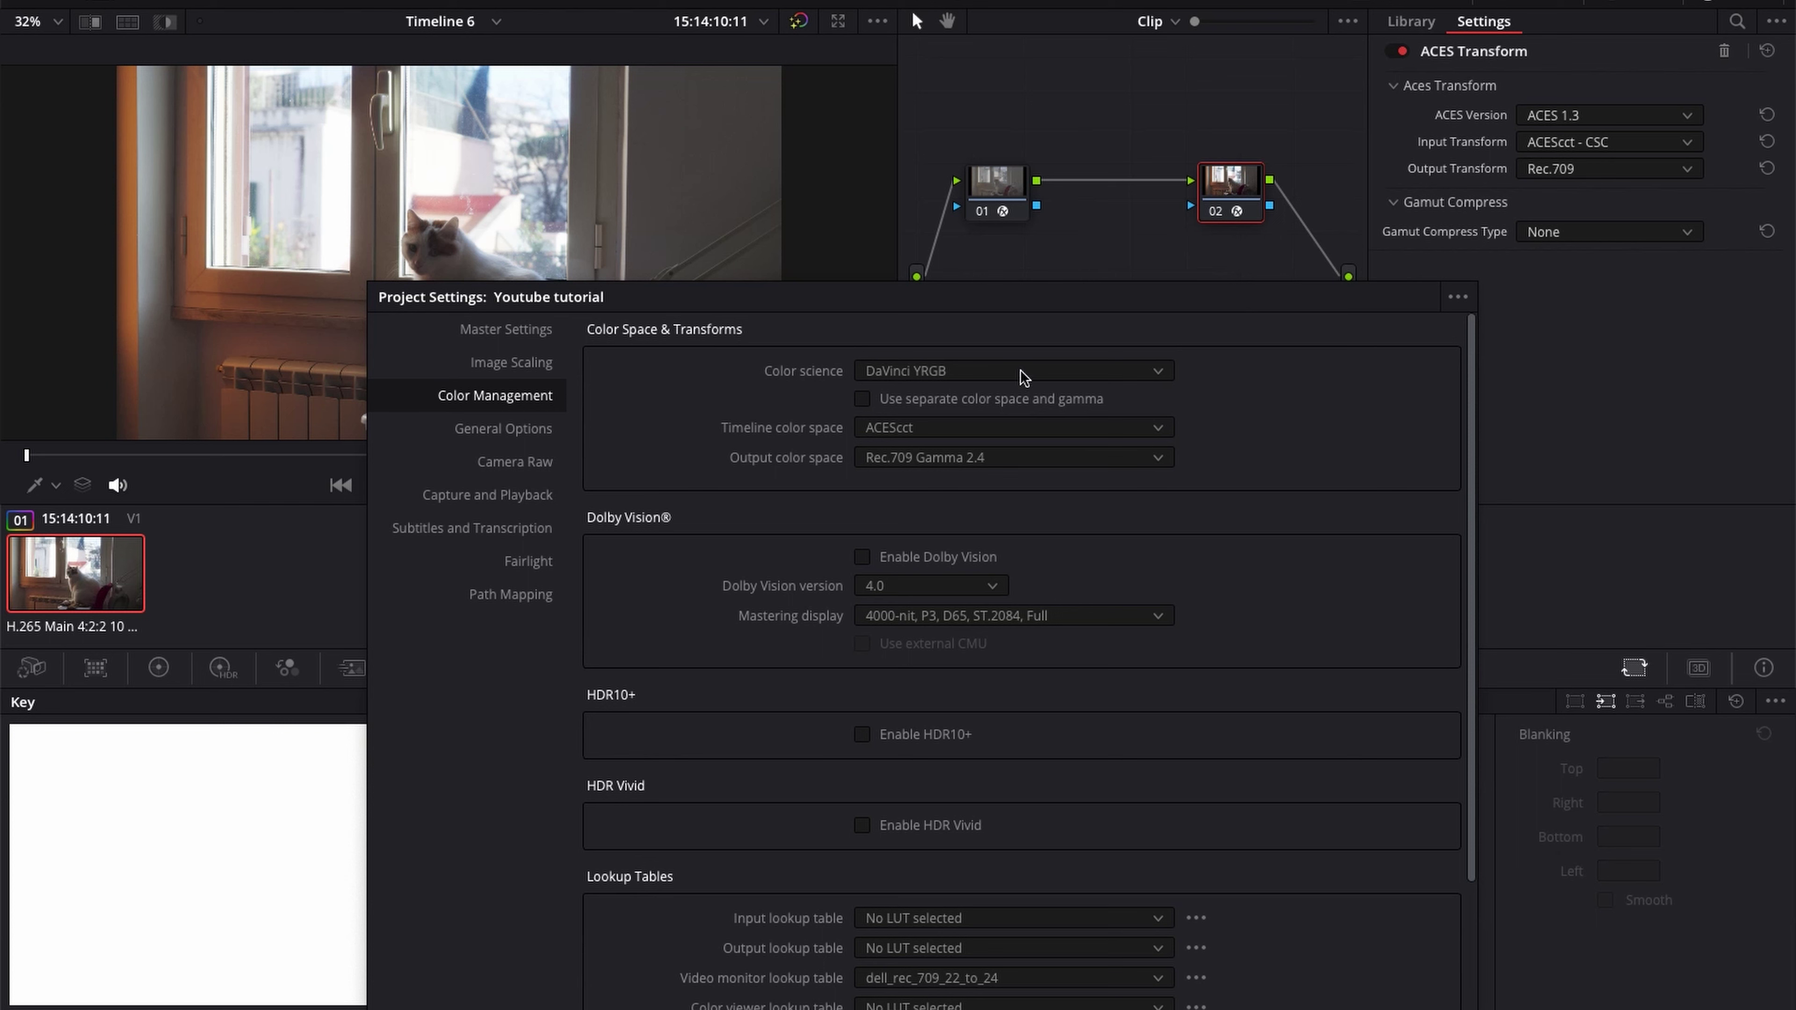
pyautogui.click(951, 371)
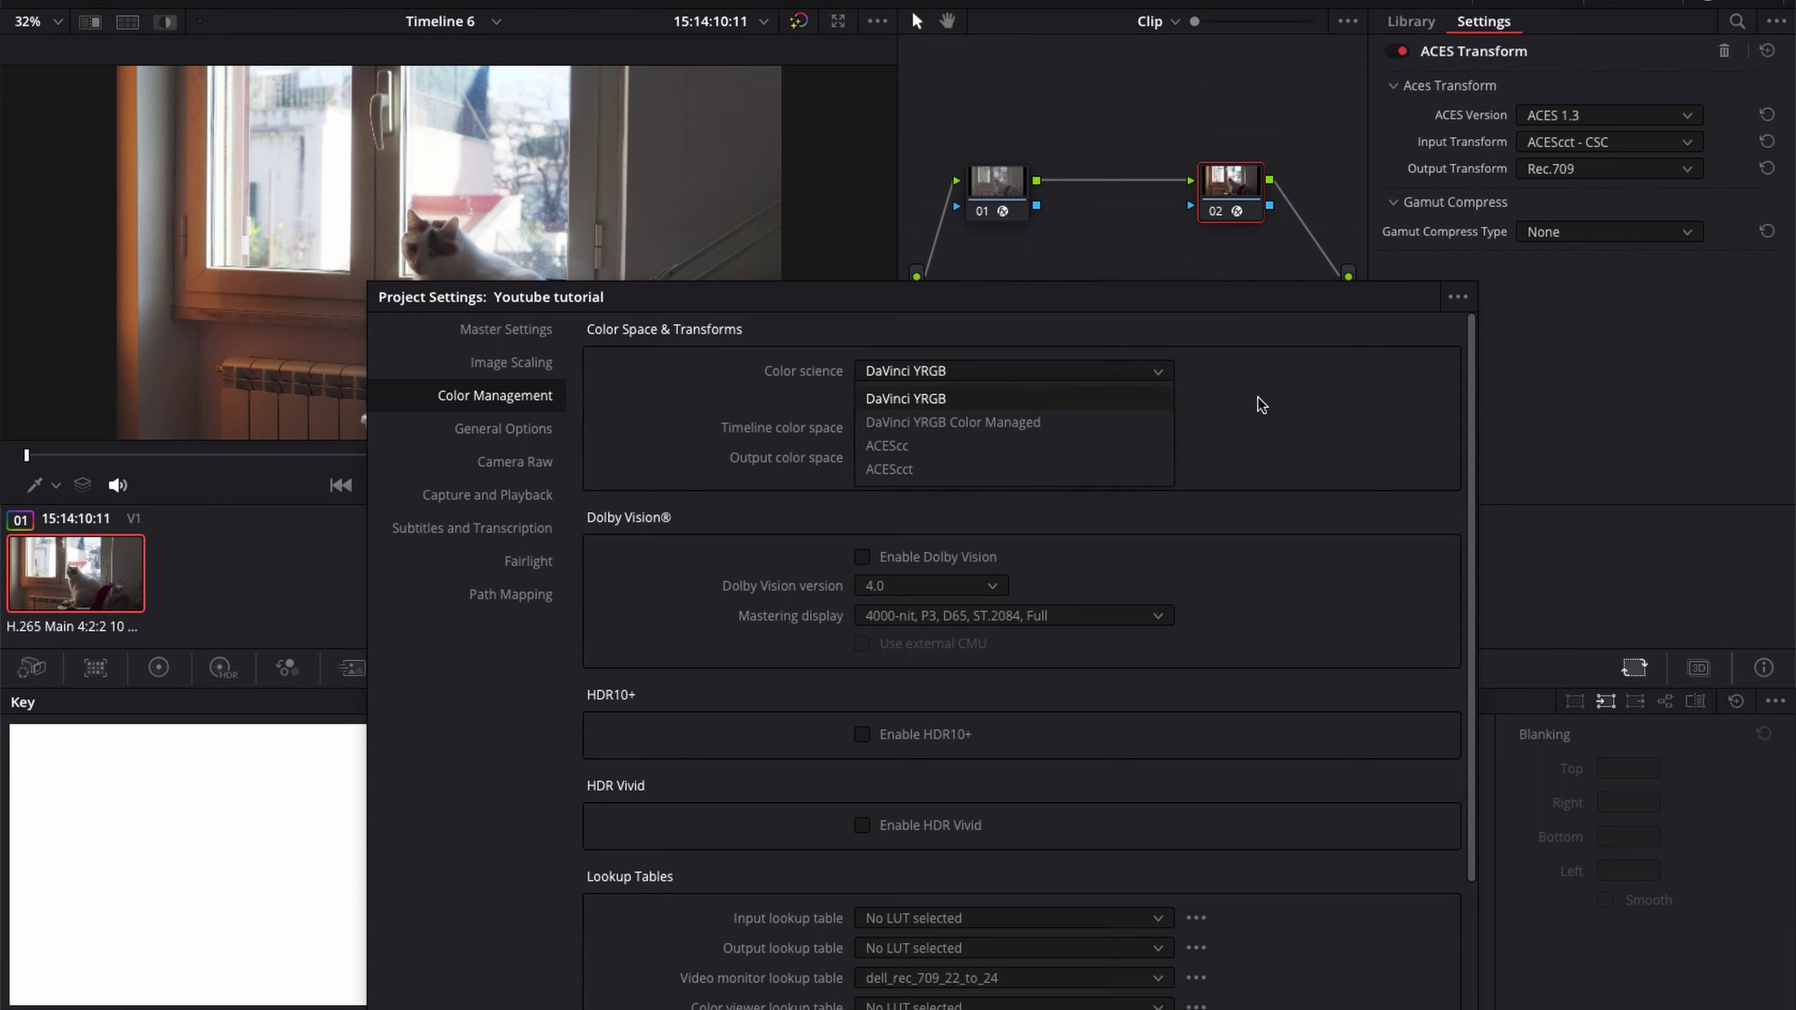
pyautogui.click(945, 389)
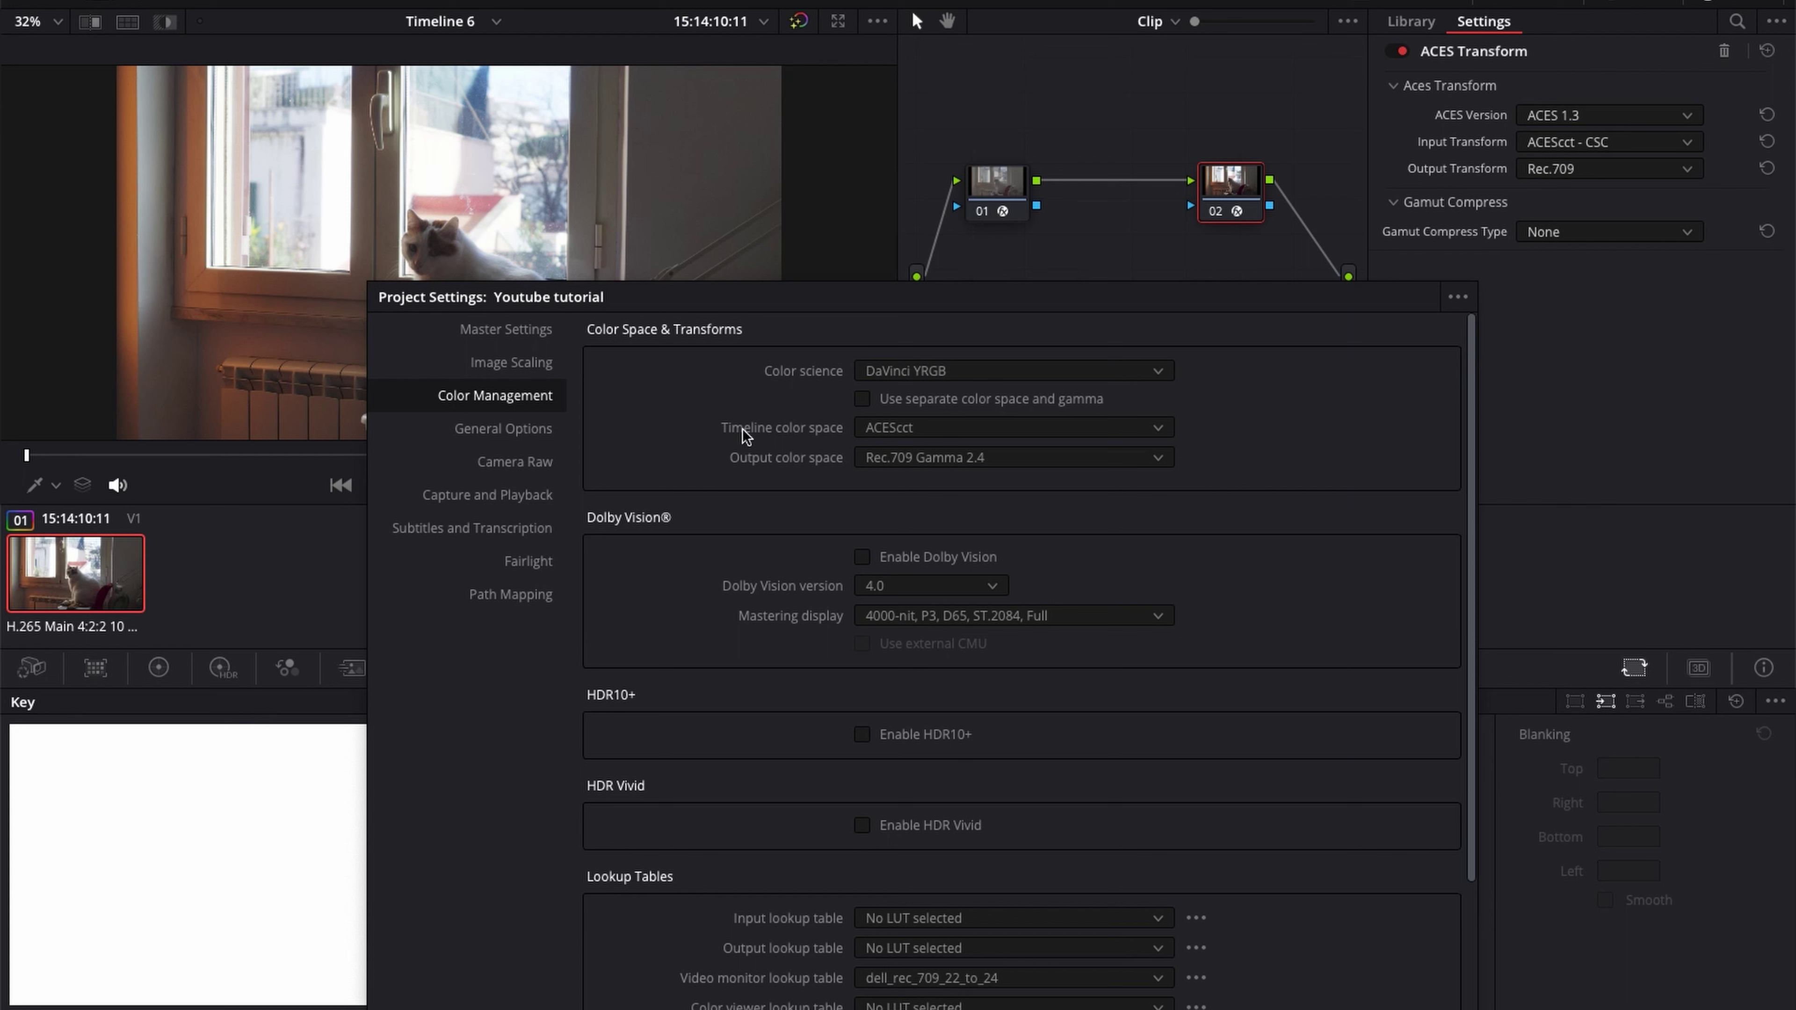
# Set the project's timeline color space to DaVinci WG/Intermediate and save the settings
pyautogui.click(964, 434)
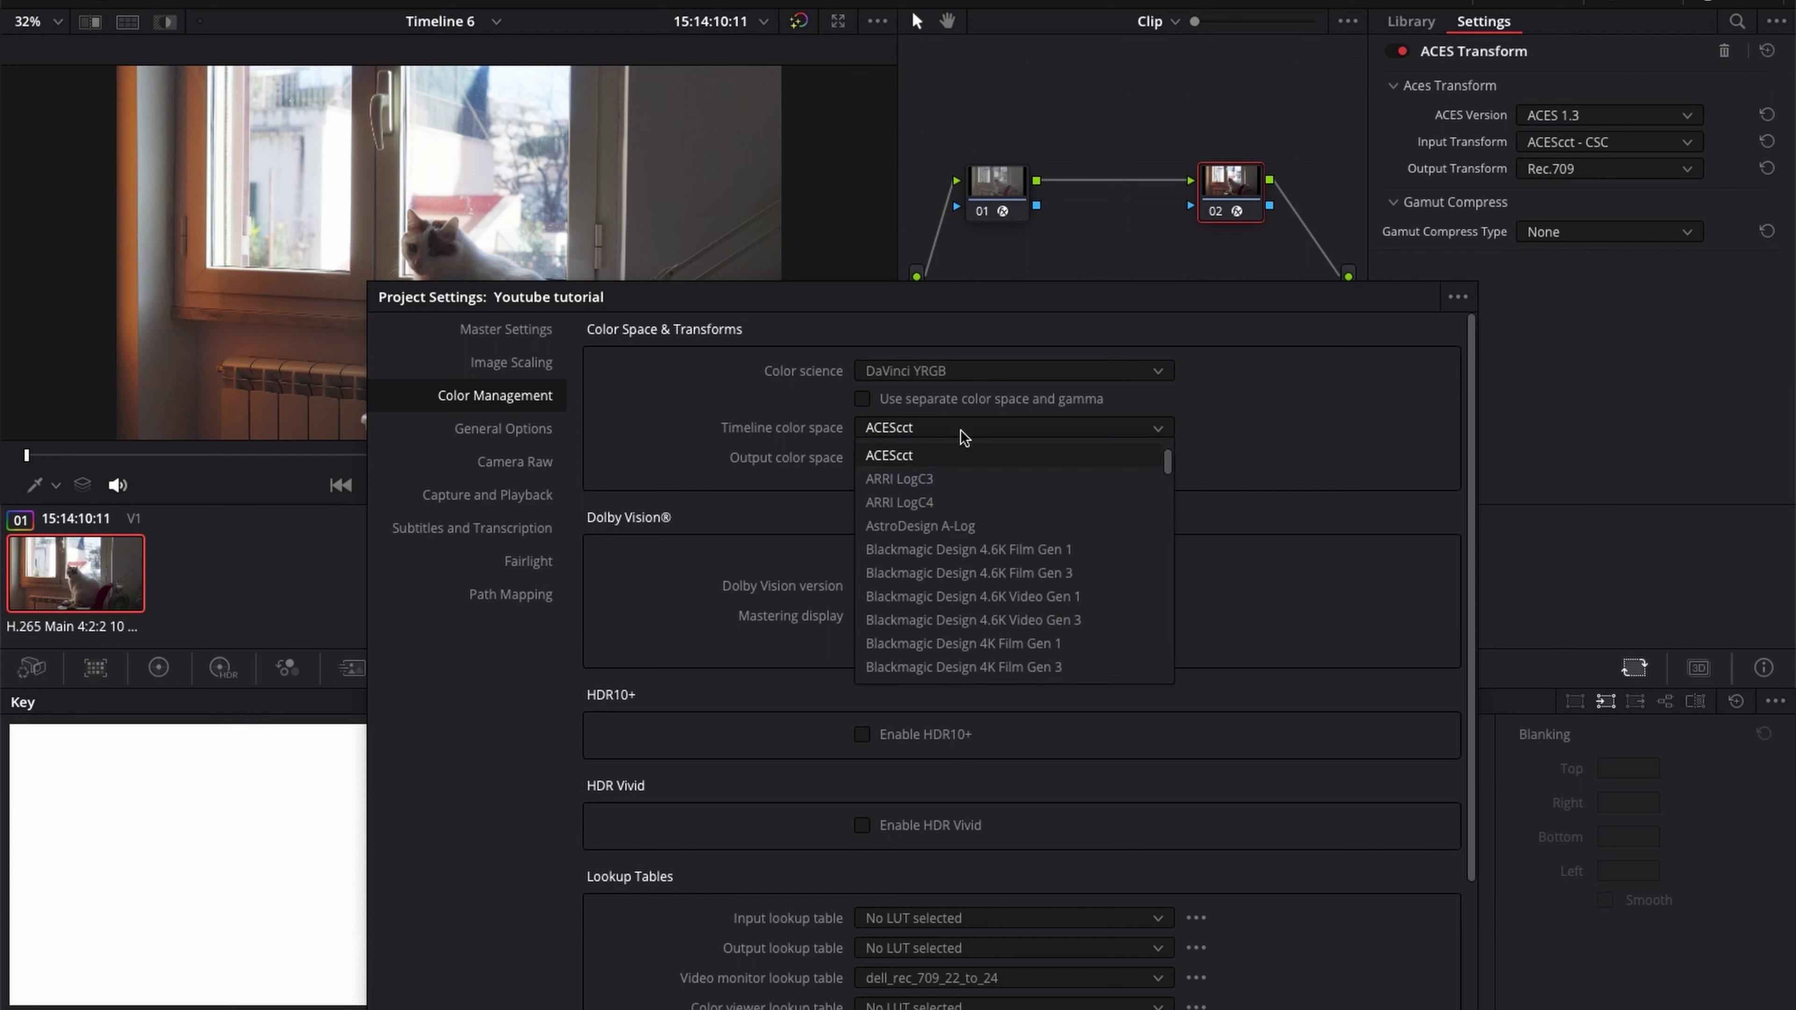
pyautogui.scroll(-8, 1162, 514)
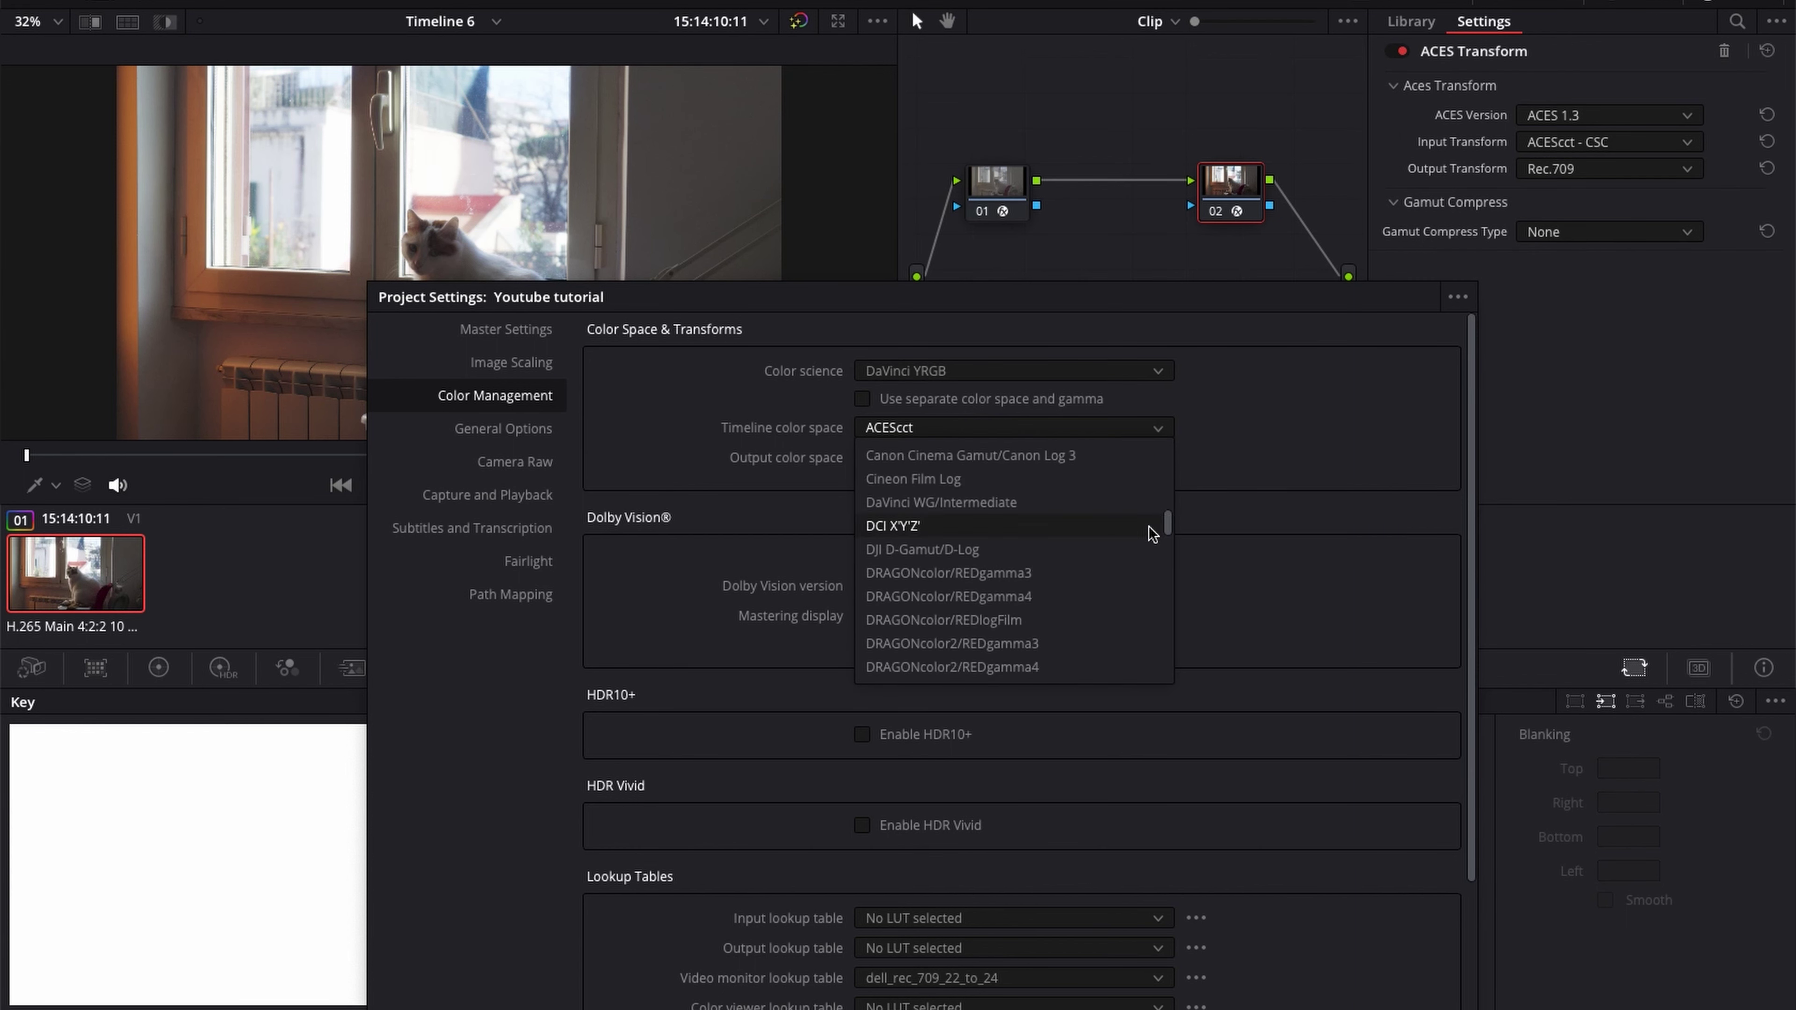
pyautogui.click(1036, 502)
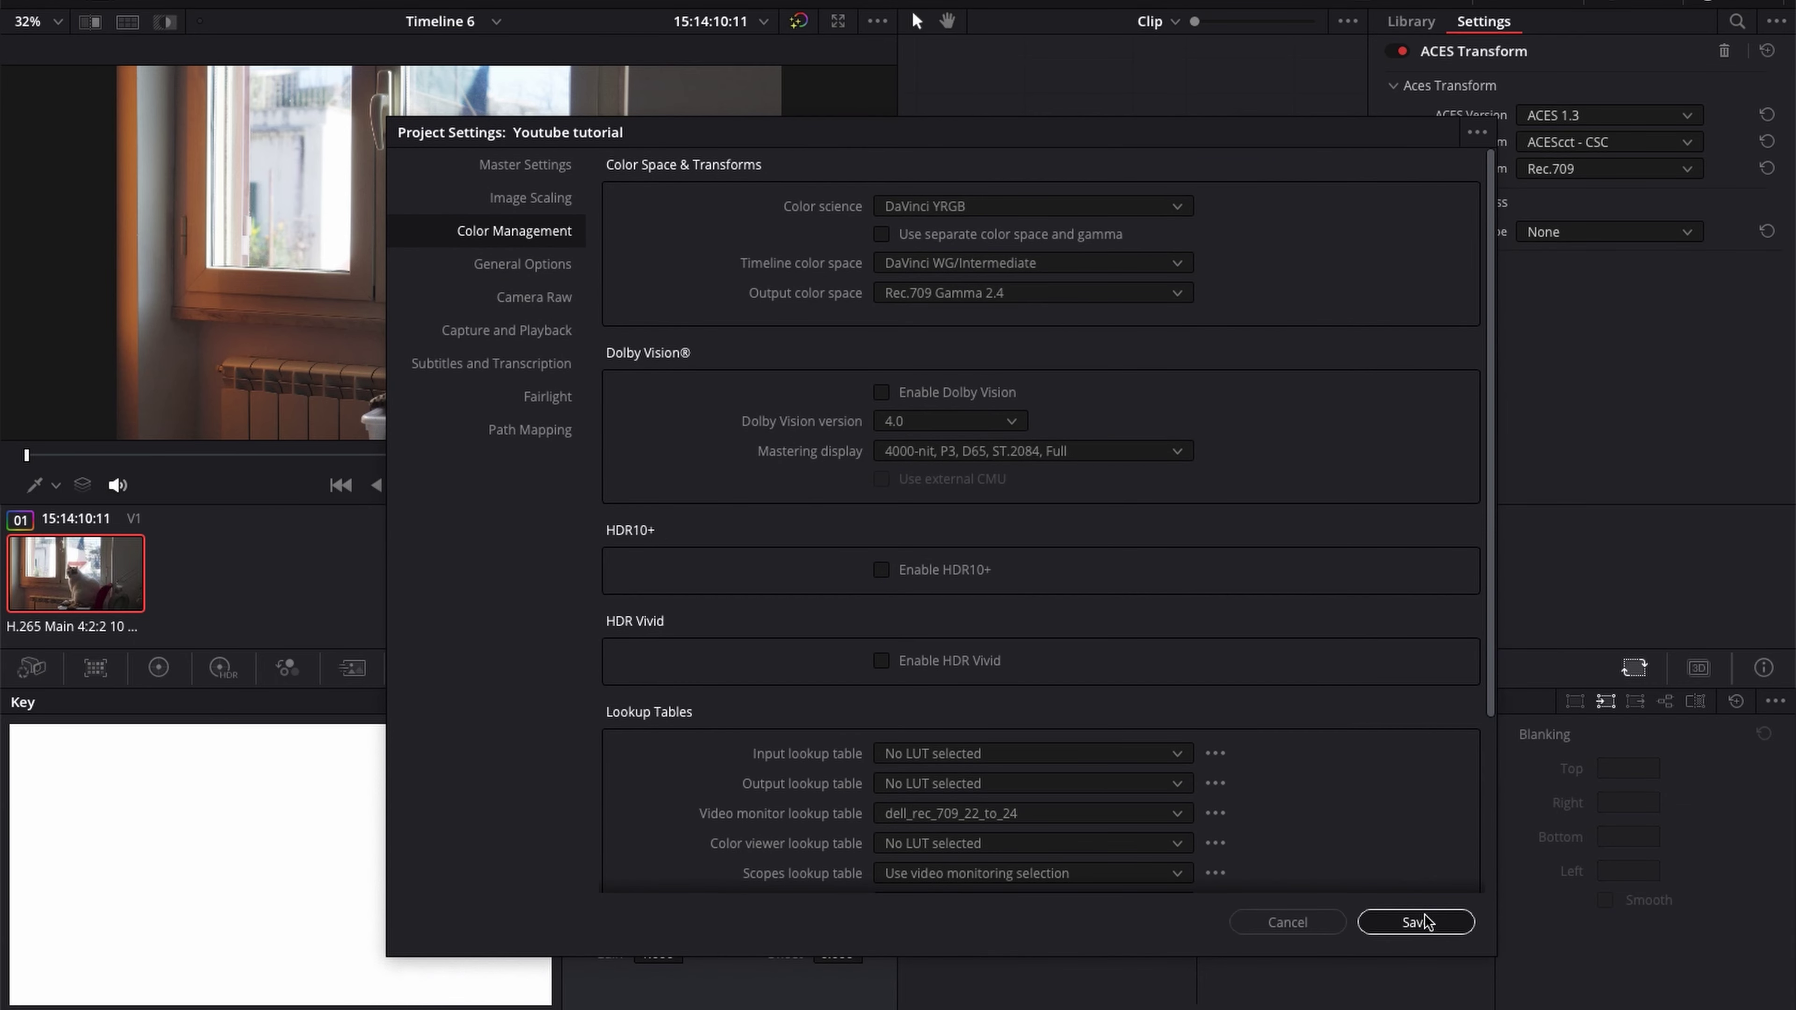
pyautogui.click(1416, 922)
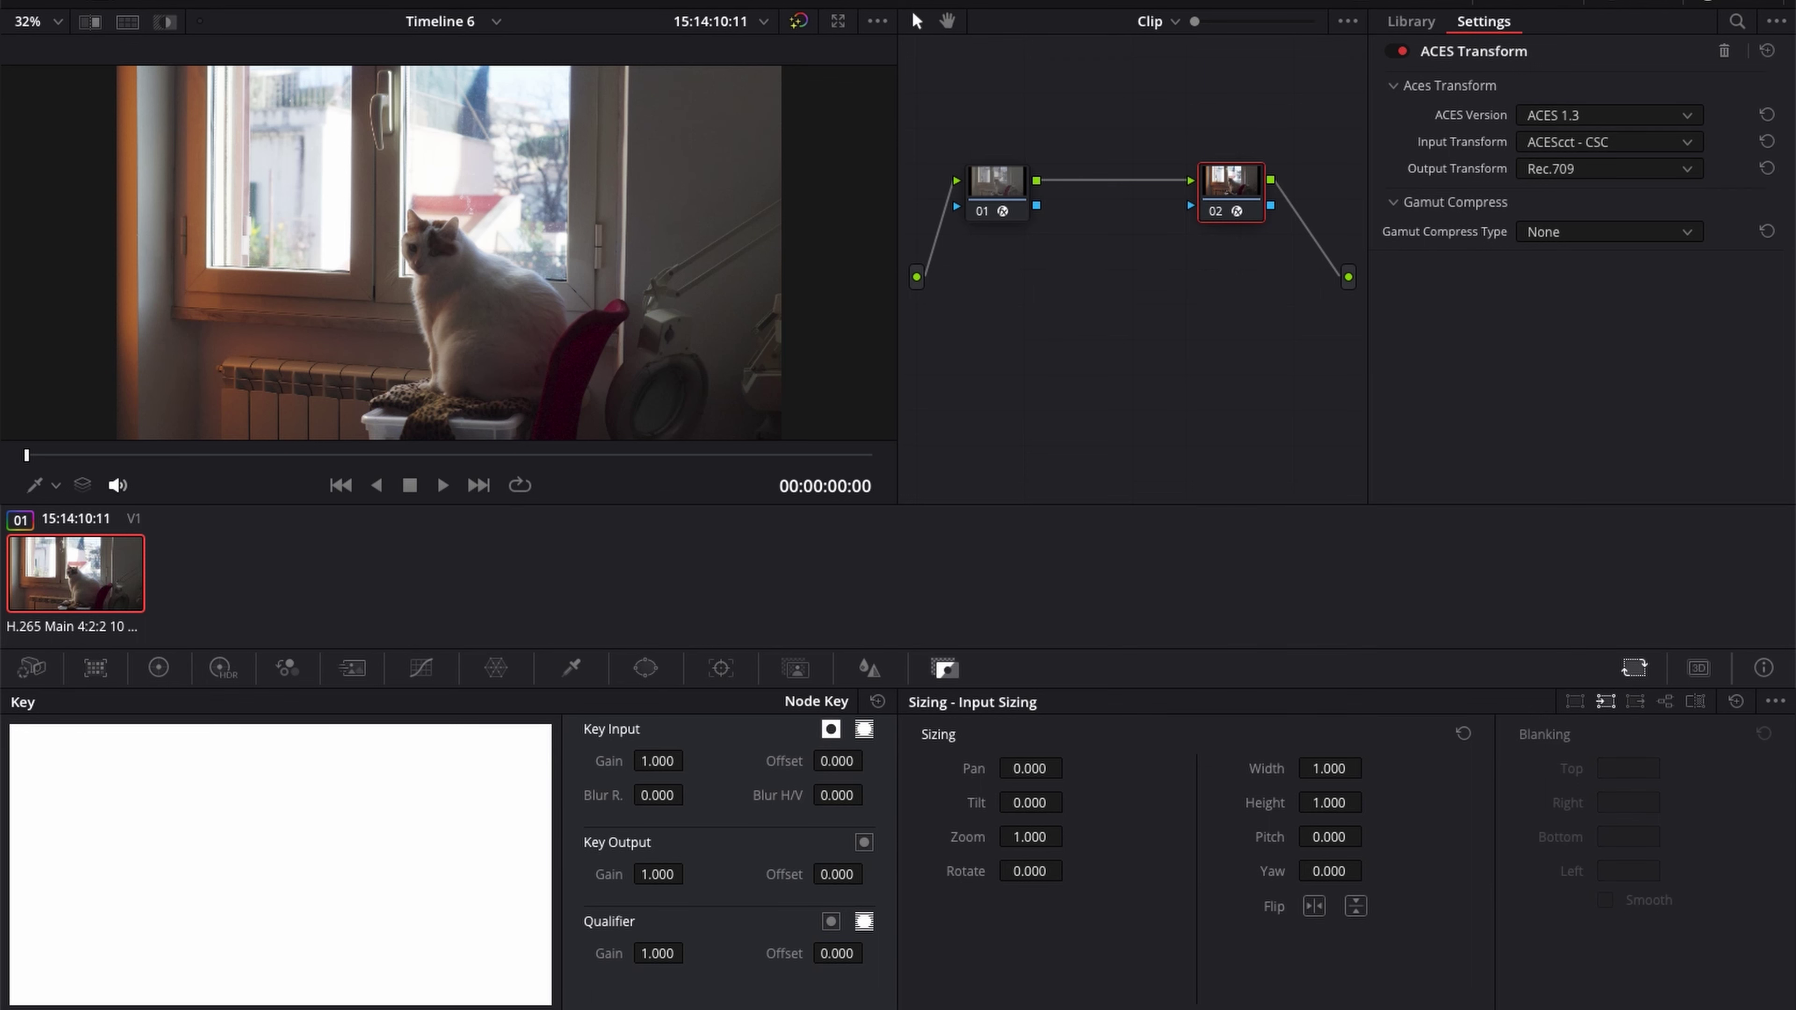
# Set the project's timeline color space back to ACEScct and save the settings
pyautogui.hotkey('shift', '9')
pyautogui.click(980, 244)
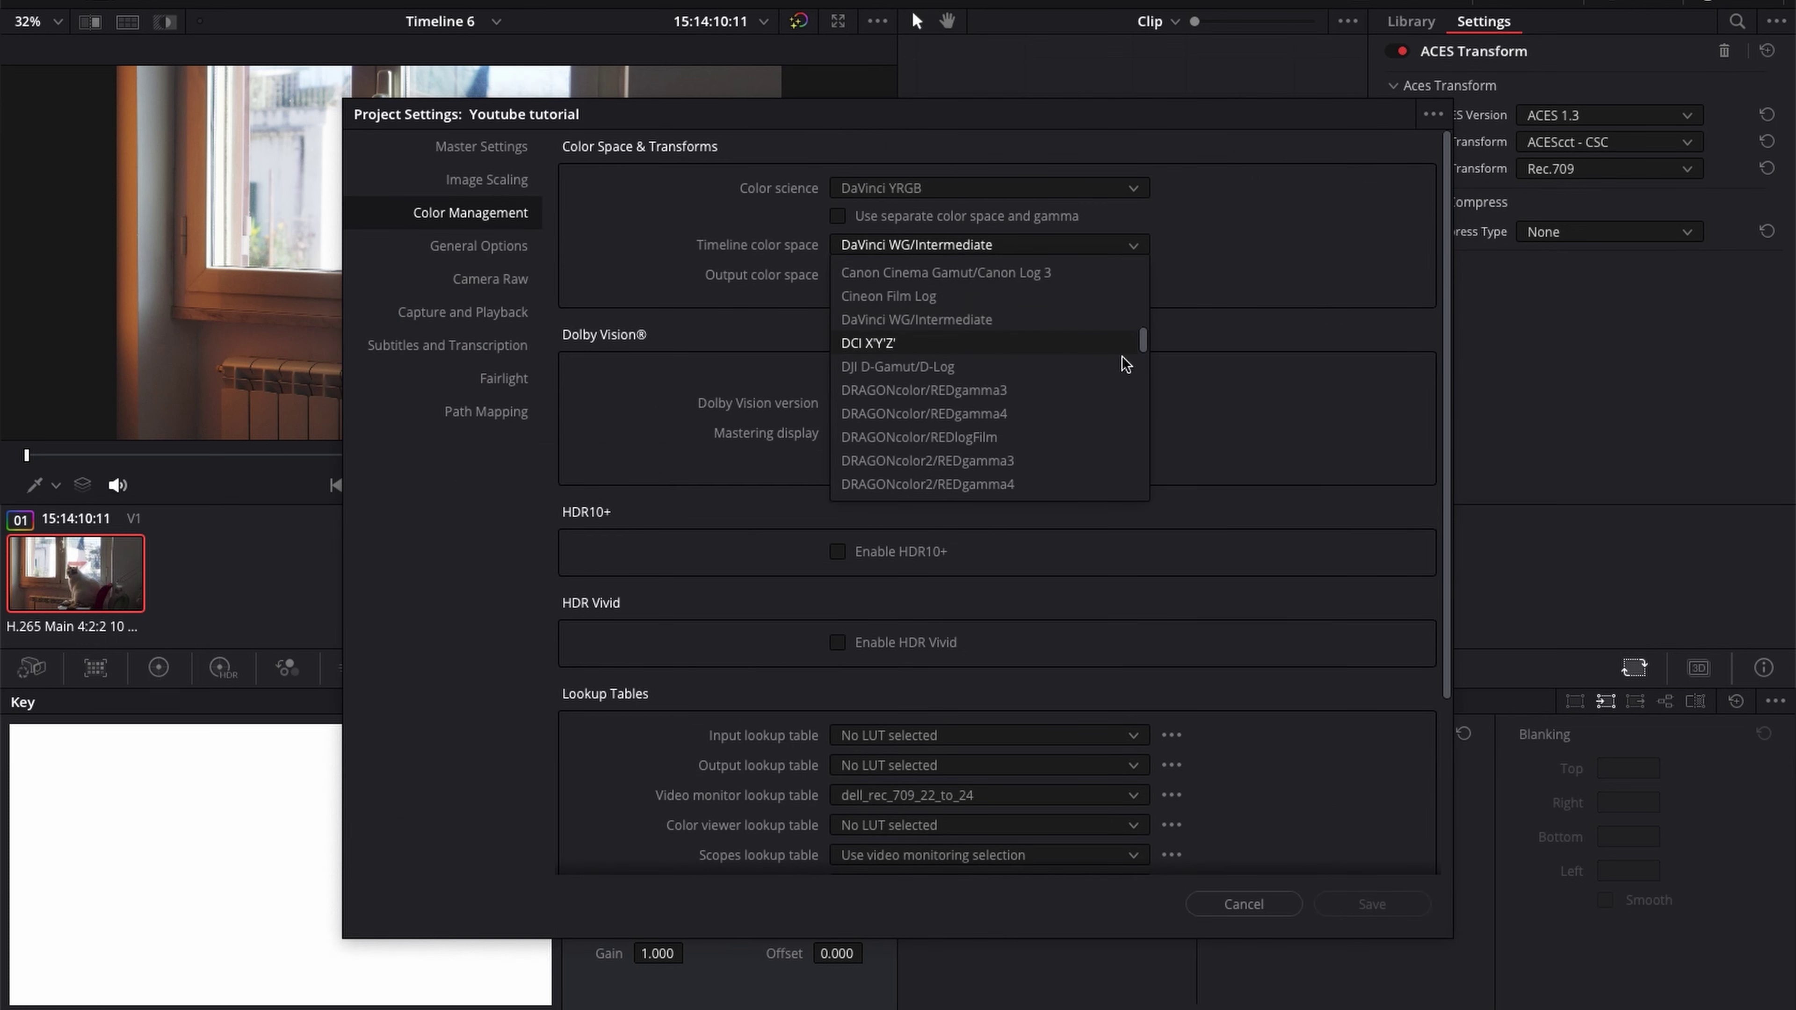
pyautogui.scroll(10, 1124, 318)
pyautogui.click(937, 322)
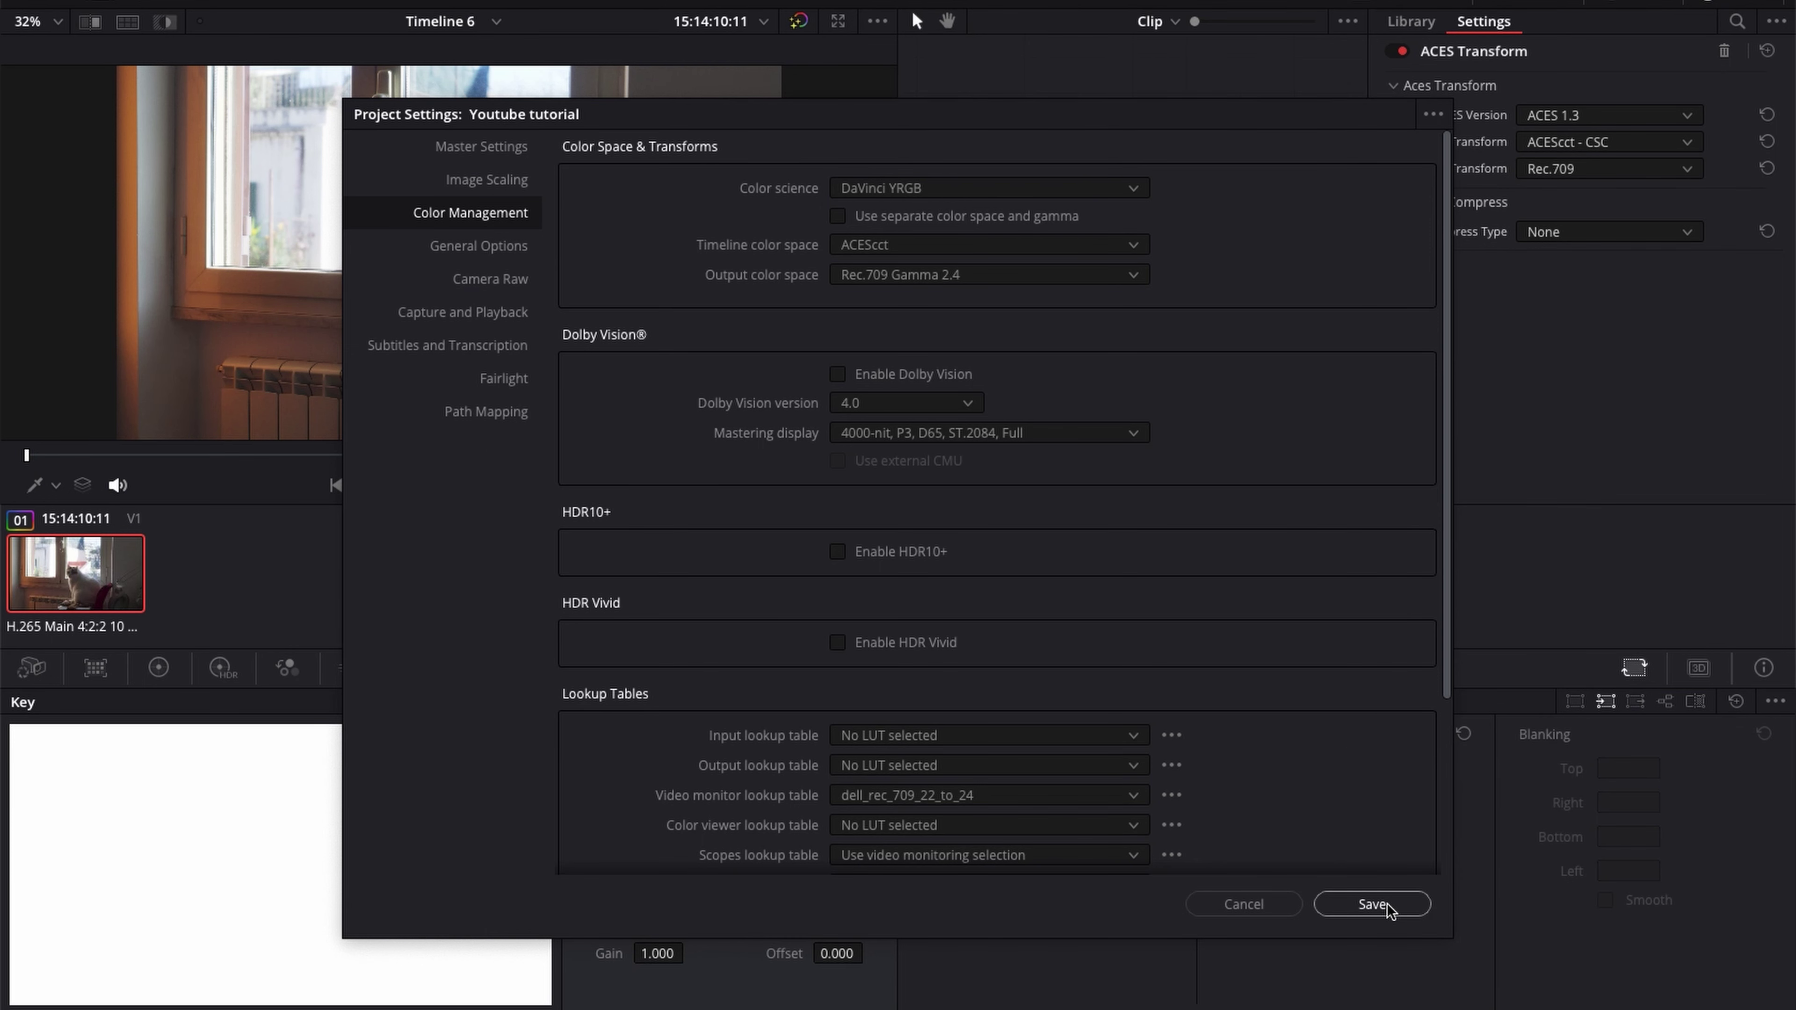
pyautogui.click(1372, 904)
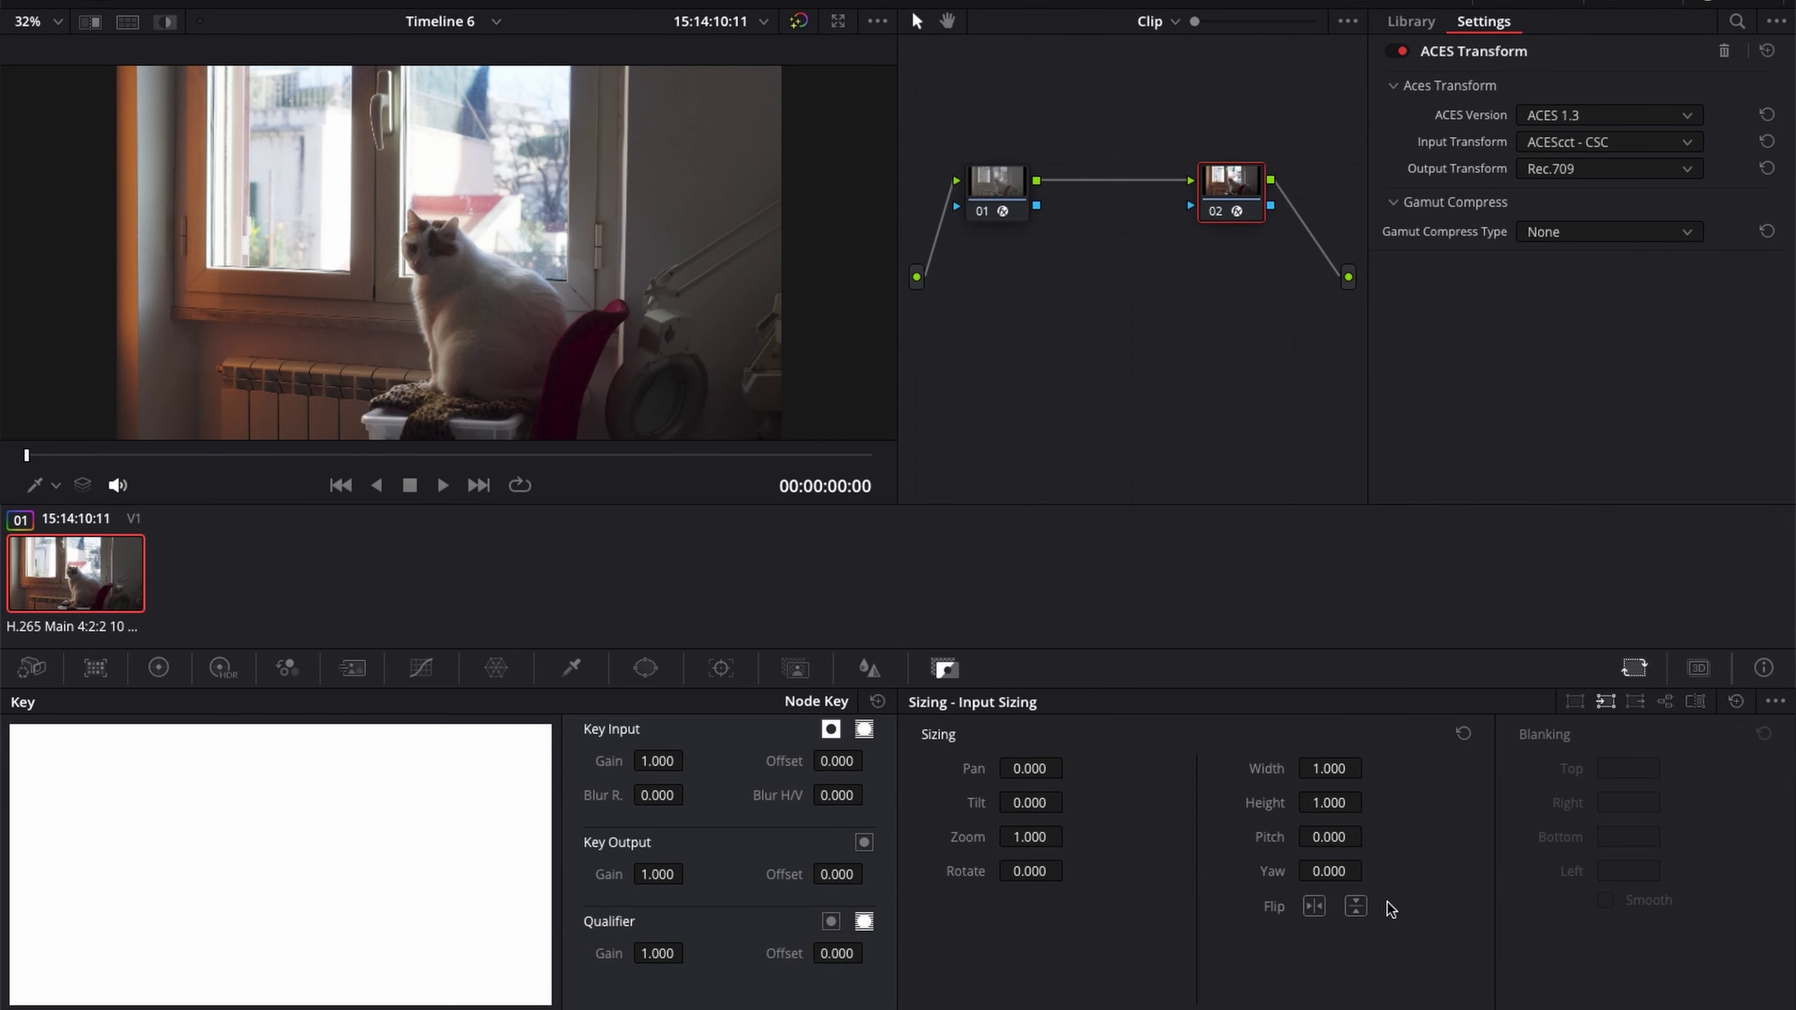
# Show the HDR color wheels and insert a serial node between the two ACES Transform nodes
pyautogui.click(223, 668)
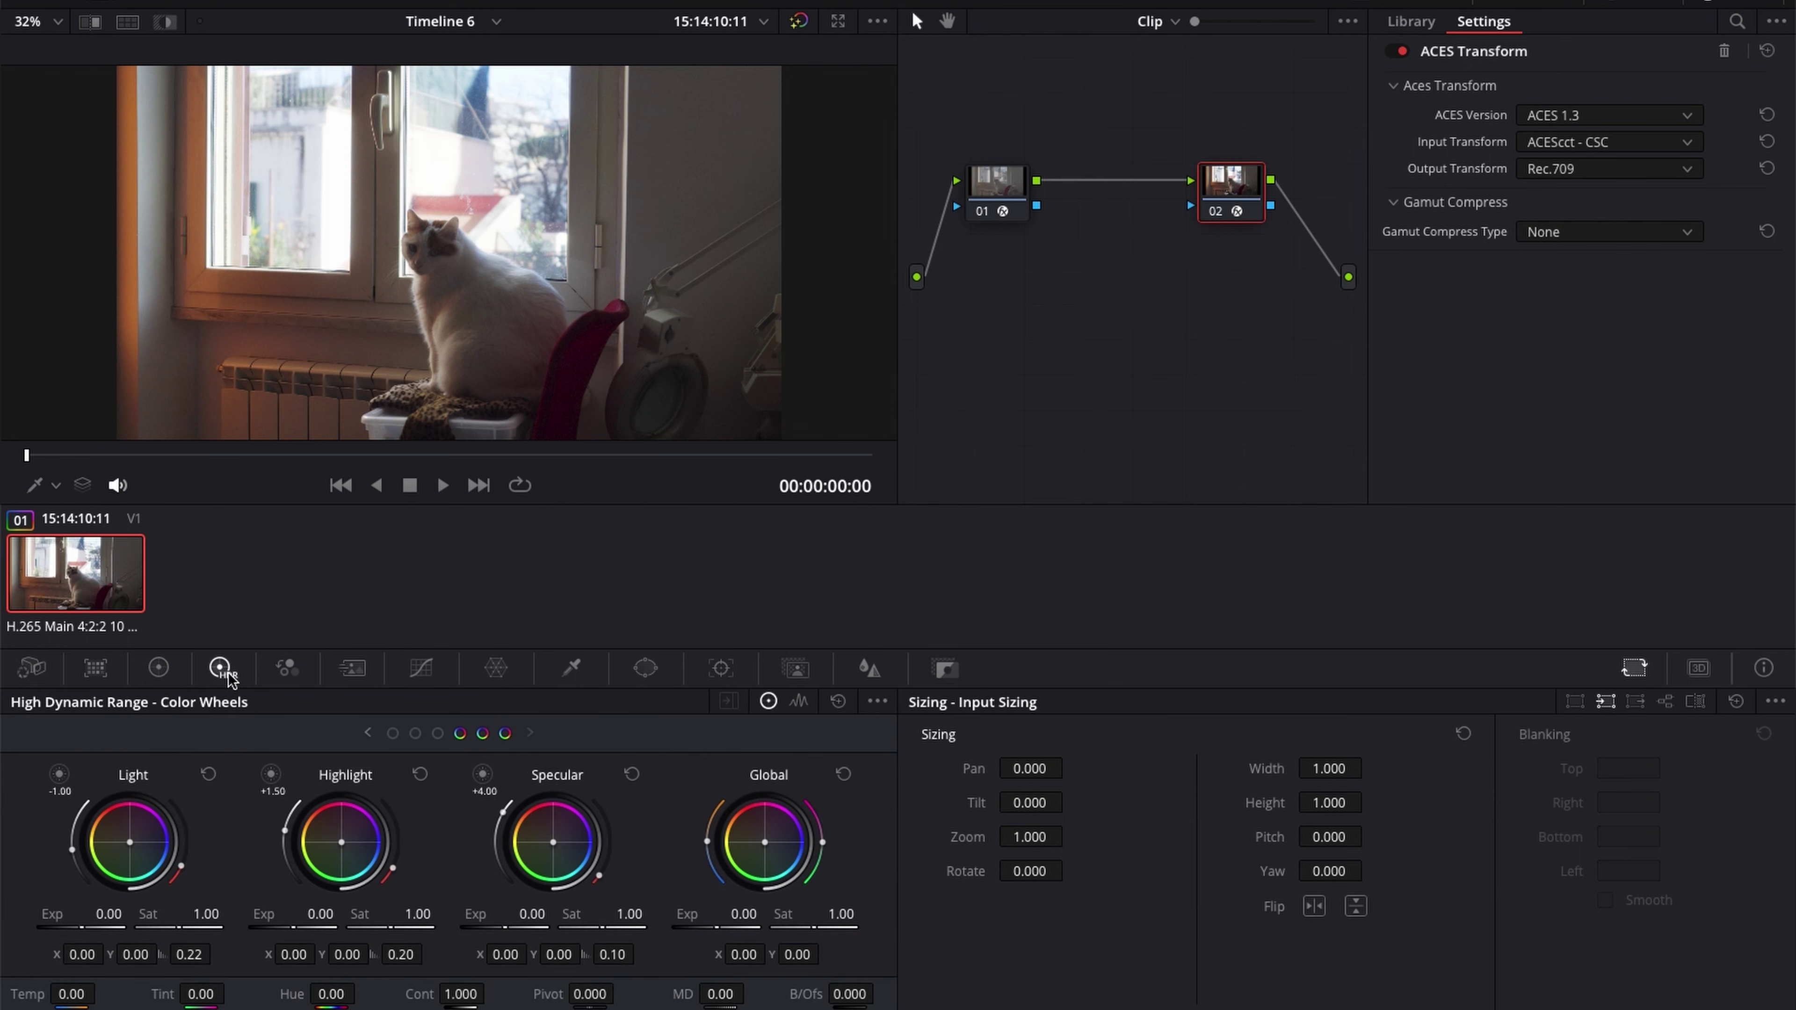
pyautogui.click(995, 202)
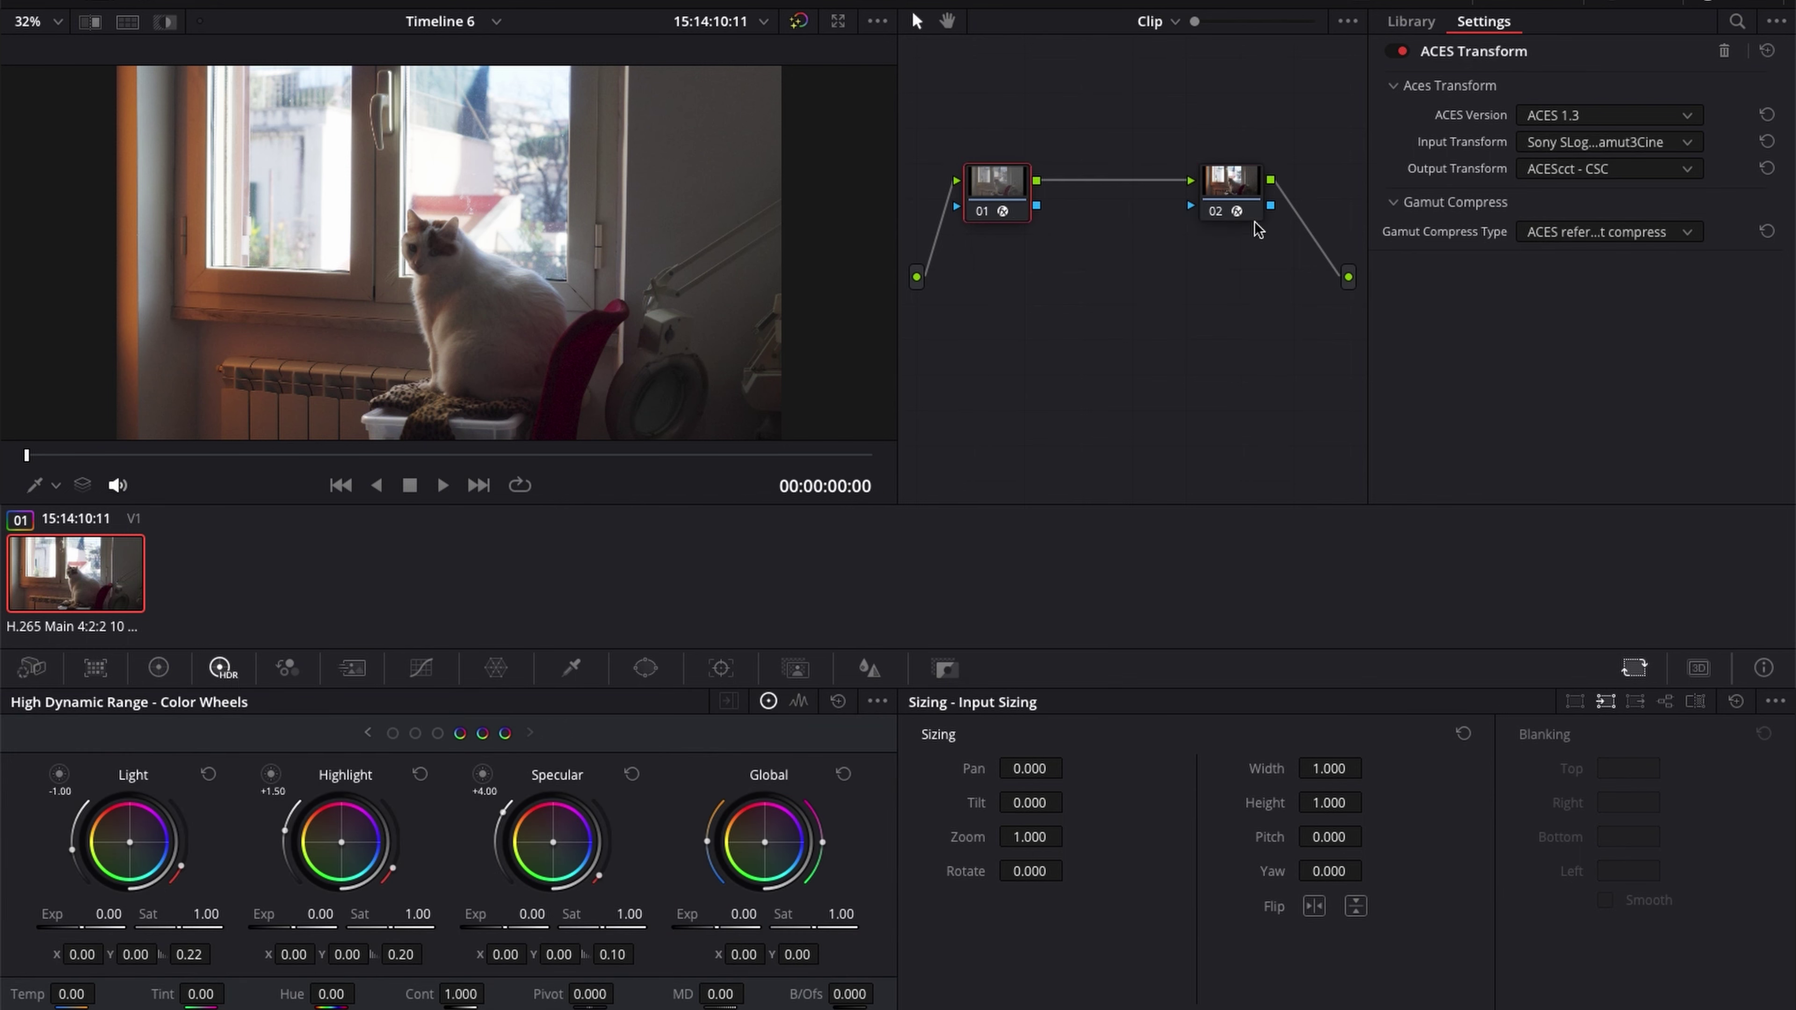
pyautogui.moveTo(1242, 195); pyautogui.dragTo(1264, 199)
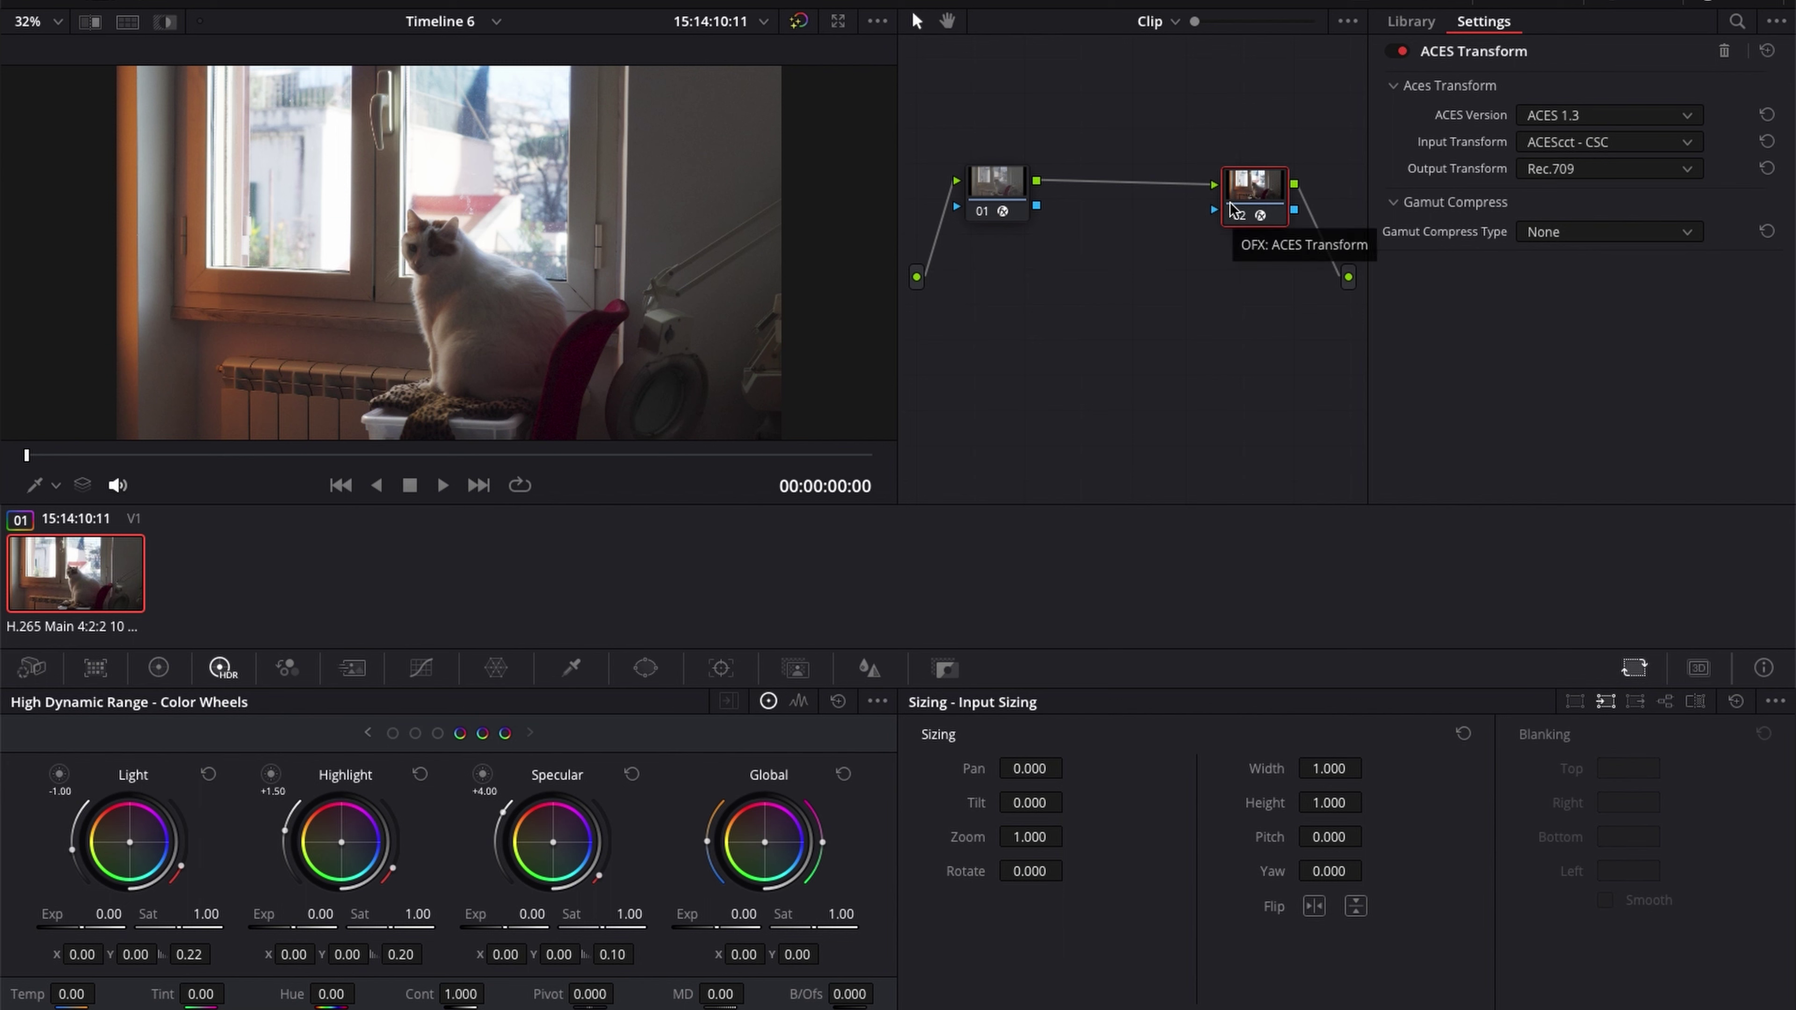
pyautogui.hotkey('shift', 's')
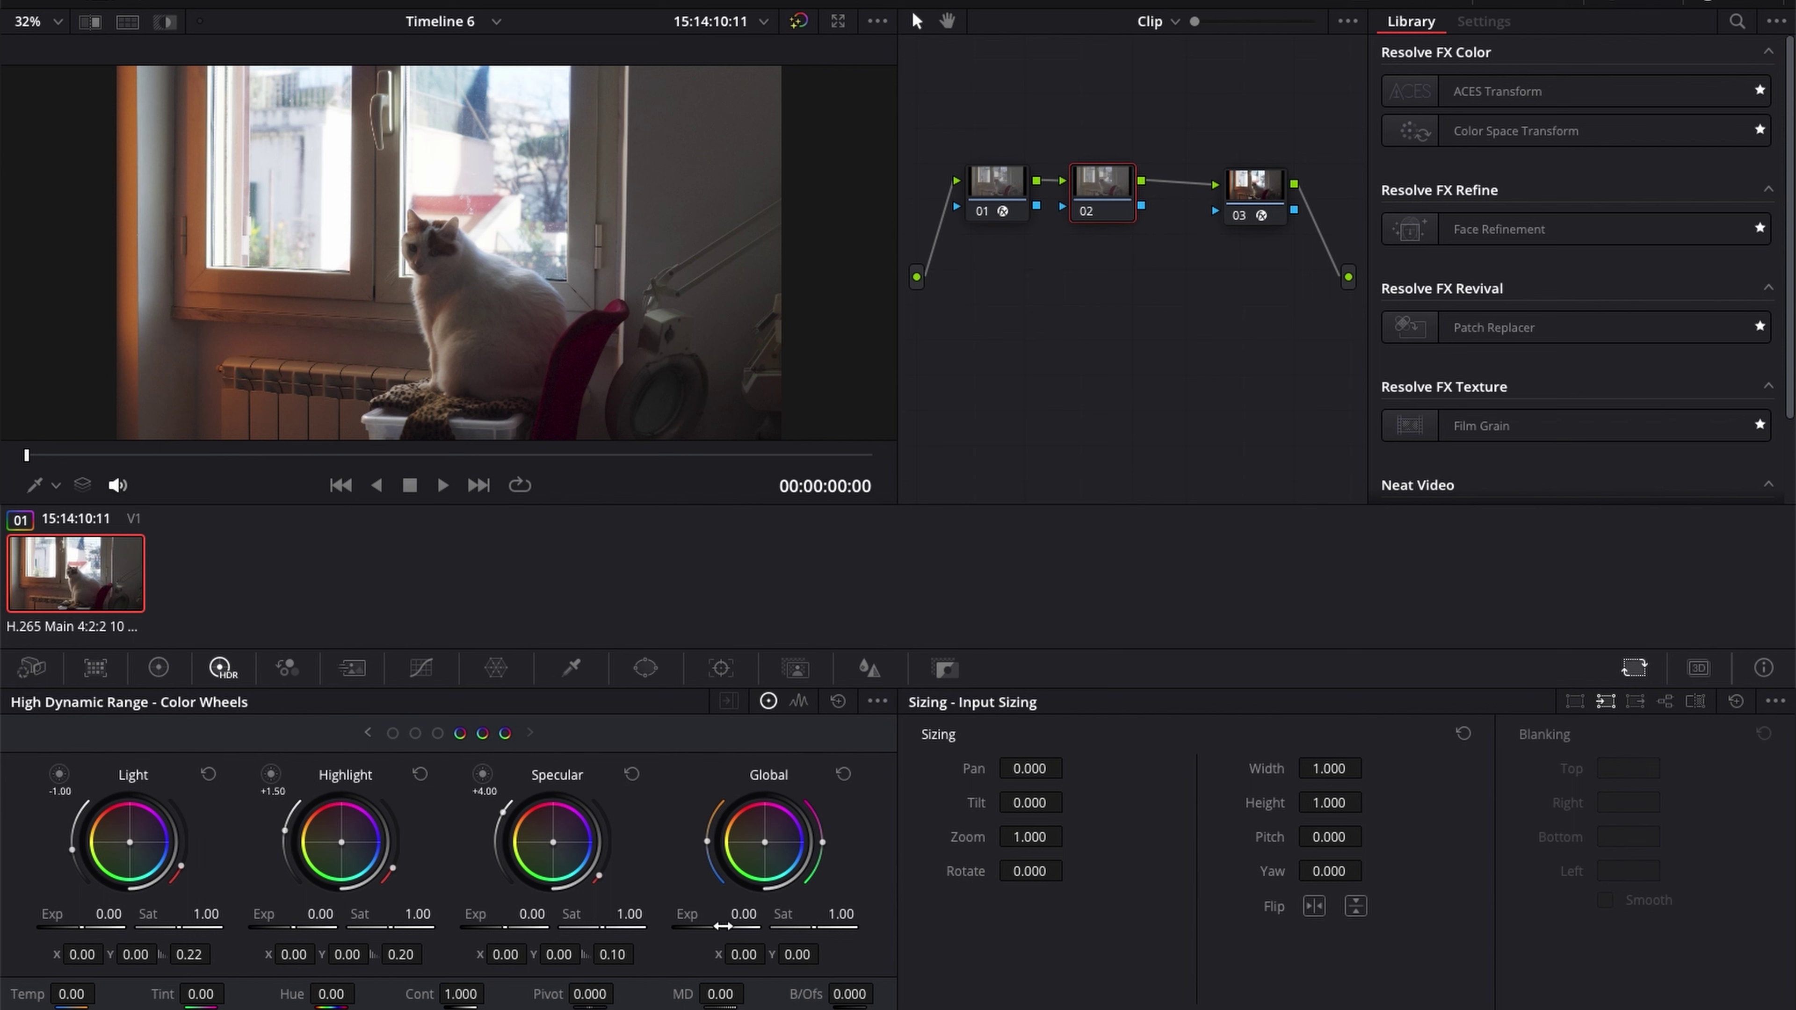
# On the middle node, lower the HDR global exposure to -0.53 and the highlight exposure to -1.22
pyautogui.moveTo(723, 927); pyautogui.dragTo(489, 902)
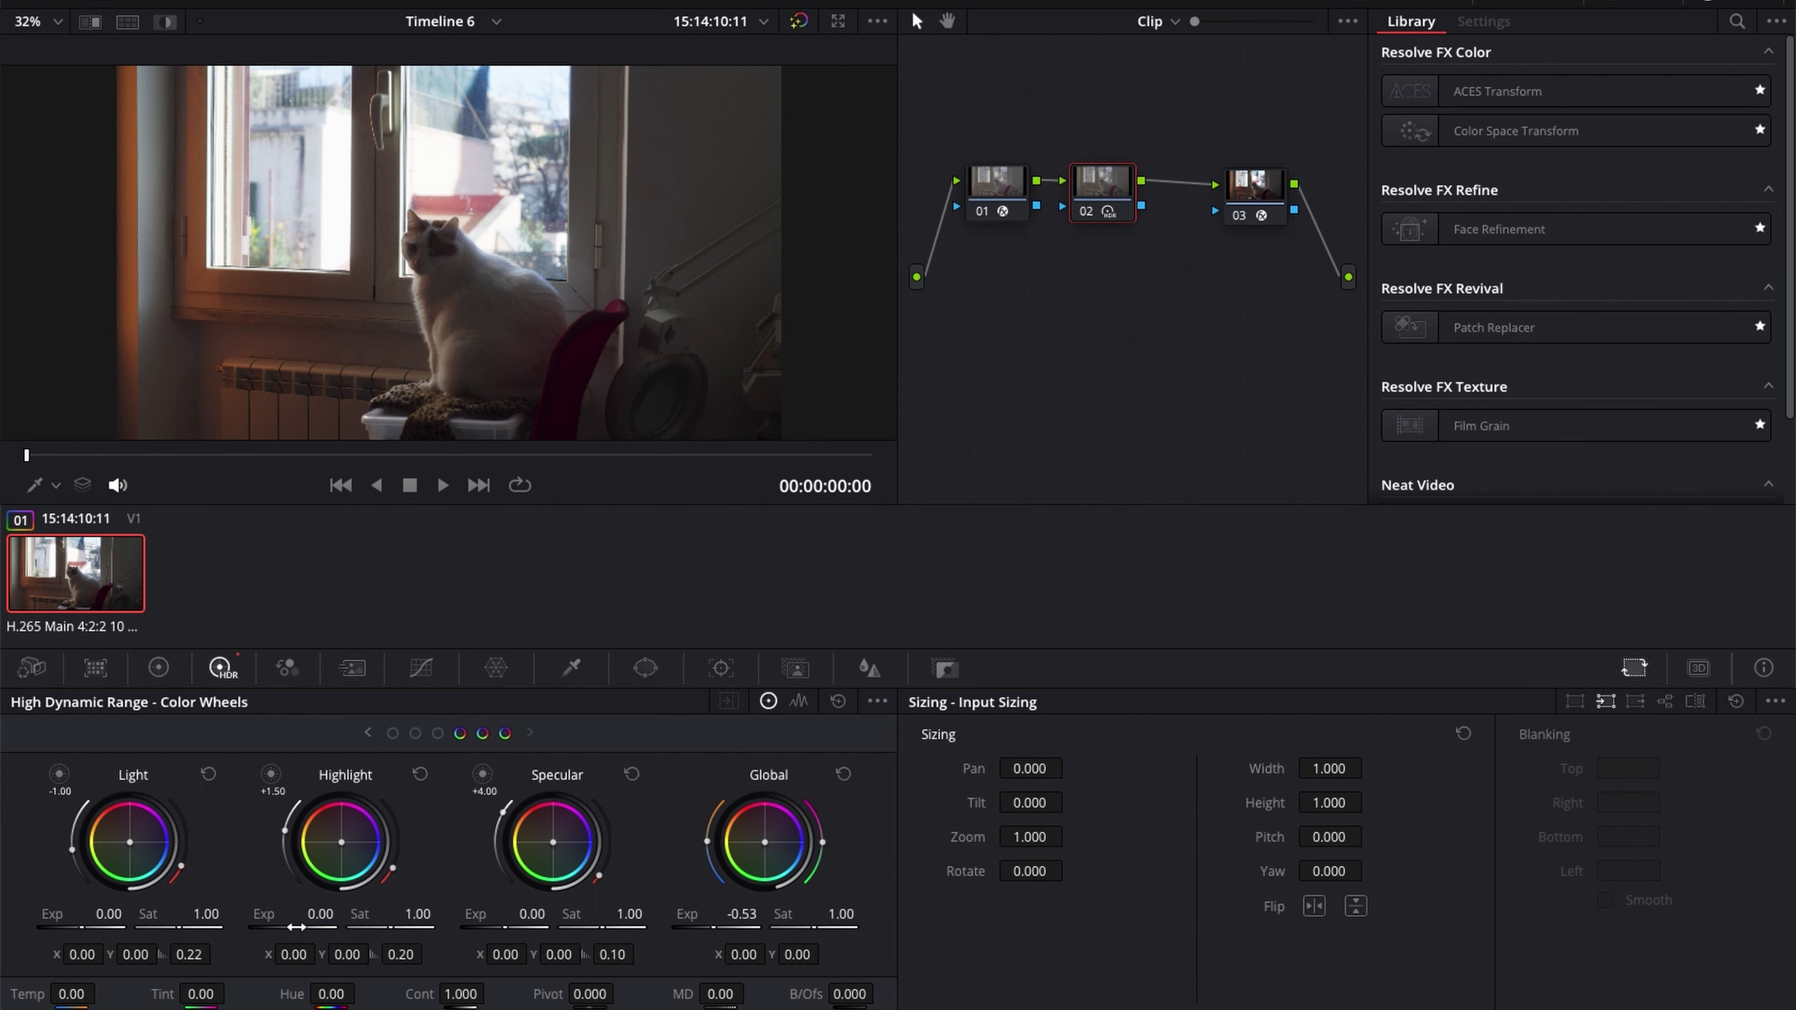
pyautogui.moveTo(296, 931); pyautogui.dragTo(69, 886)
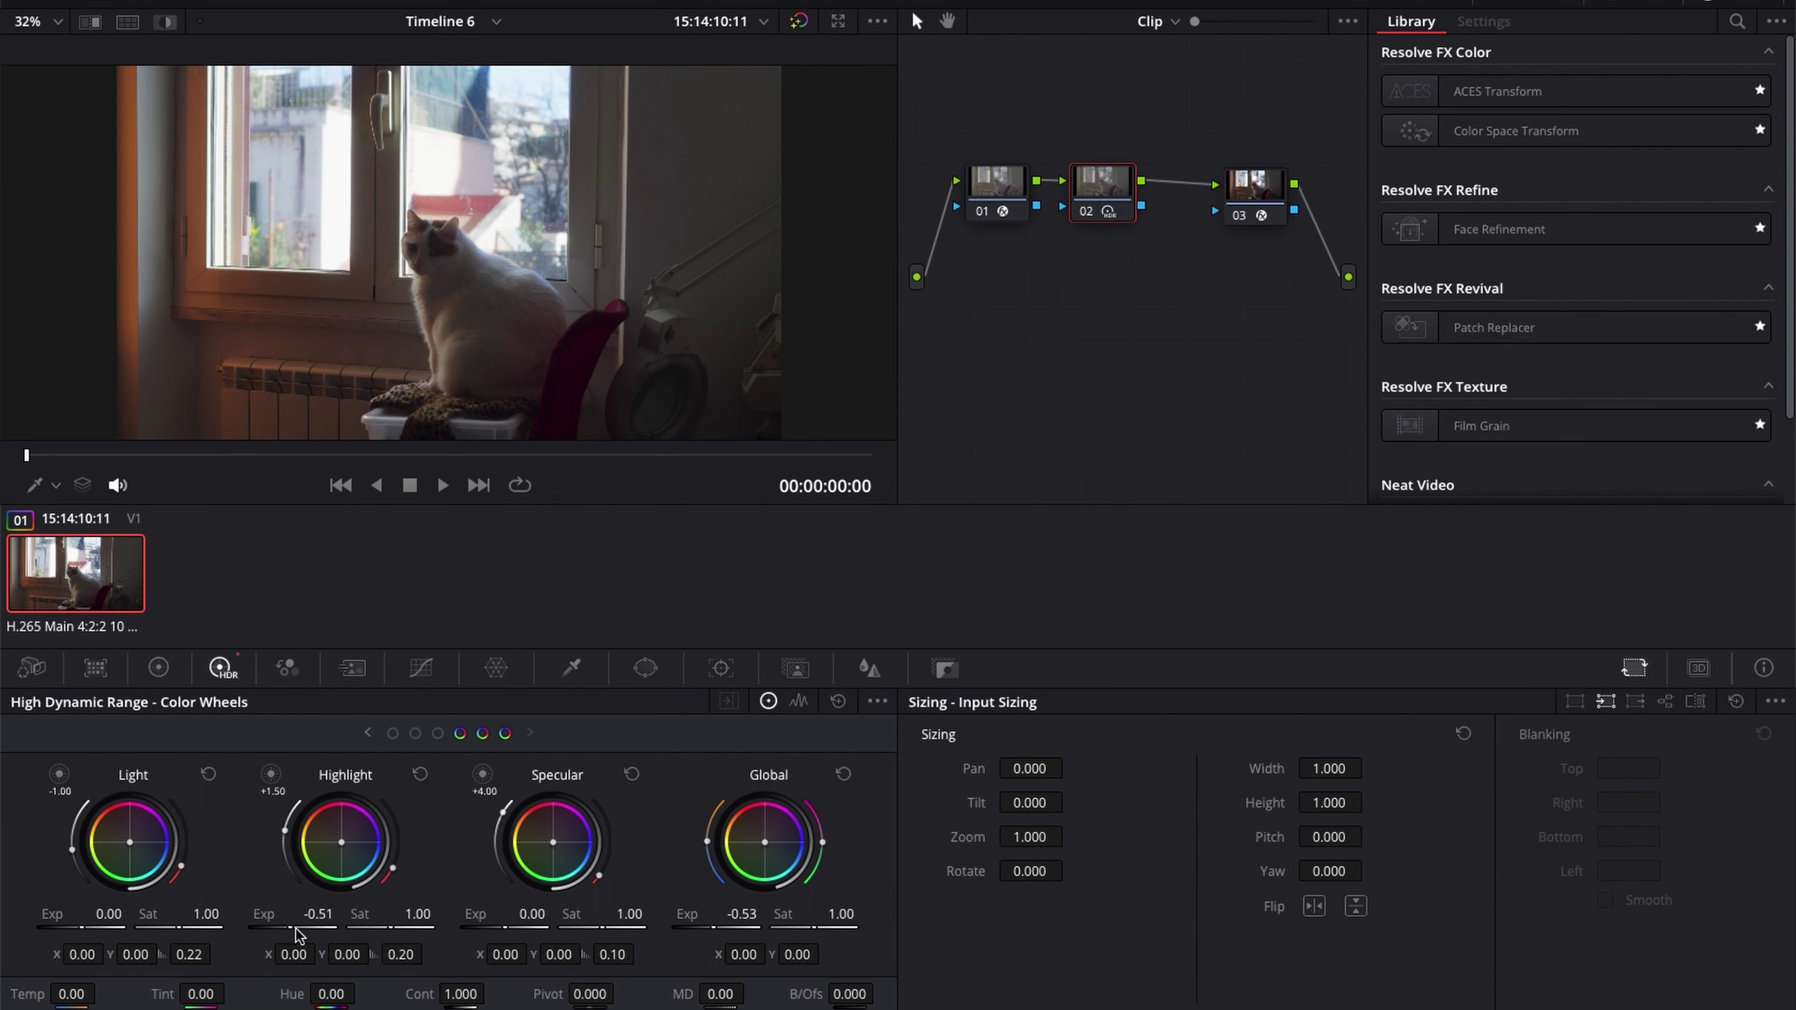
pyautogui.moveTo(281, 925); pyautogui.dragTo(113, 907)
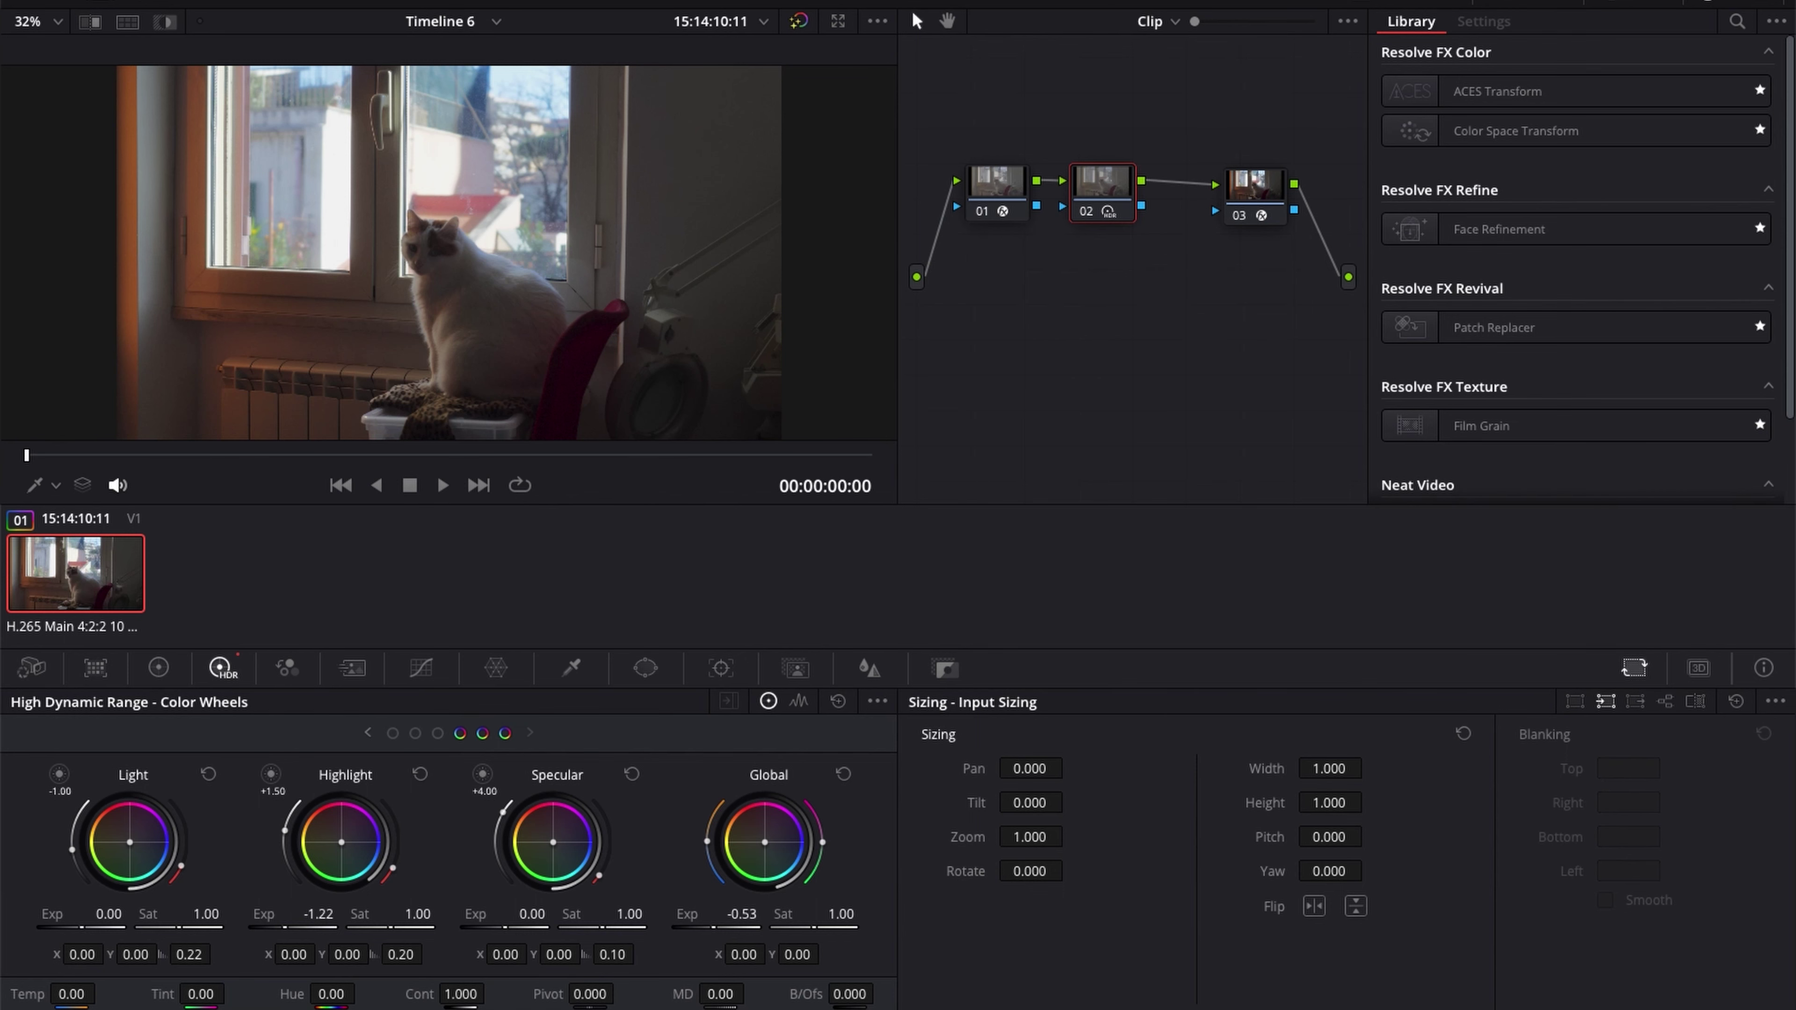
# Change the project's timeline color space from ACEScct to DaVinci WG/Intermediate and save the project settings
pyautogui.hotkey('shift', '9')
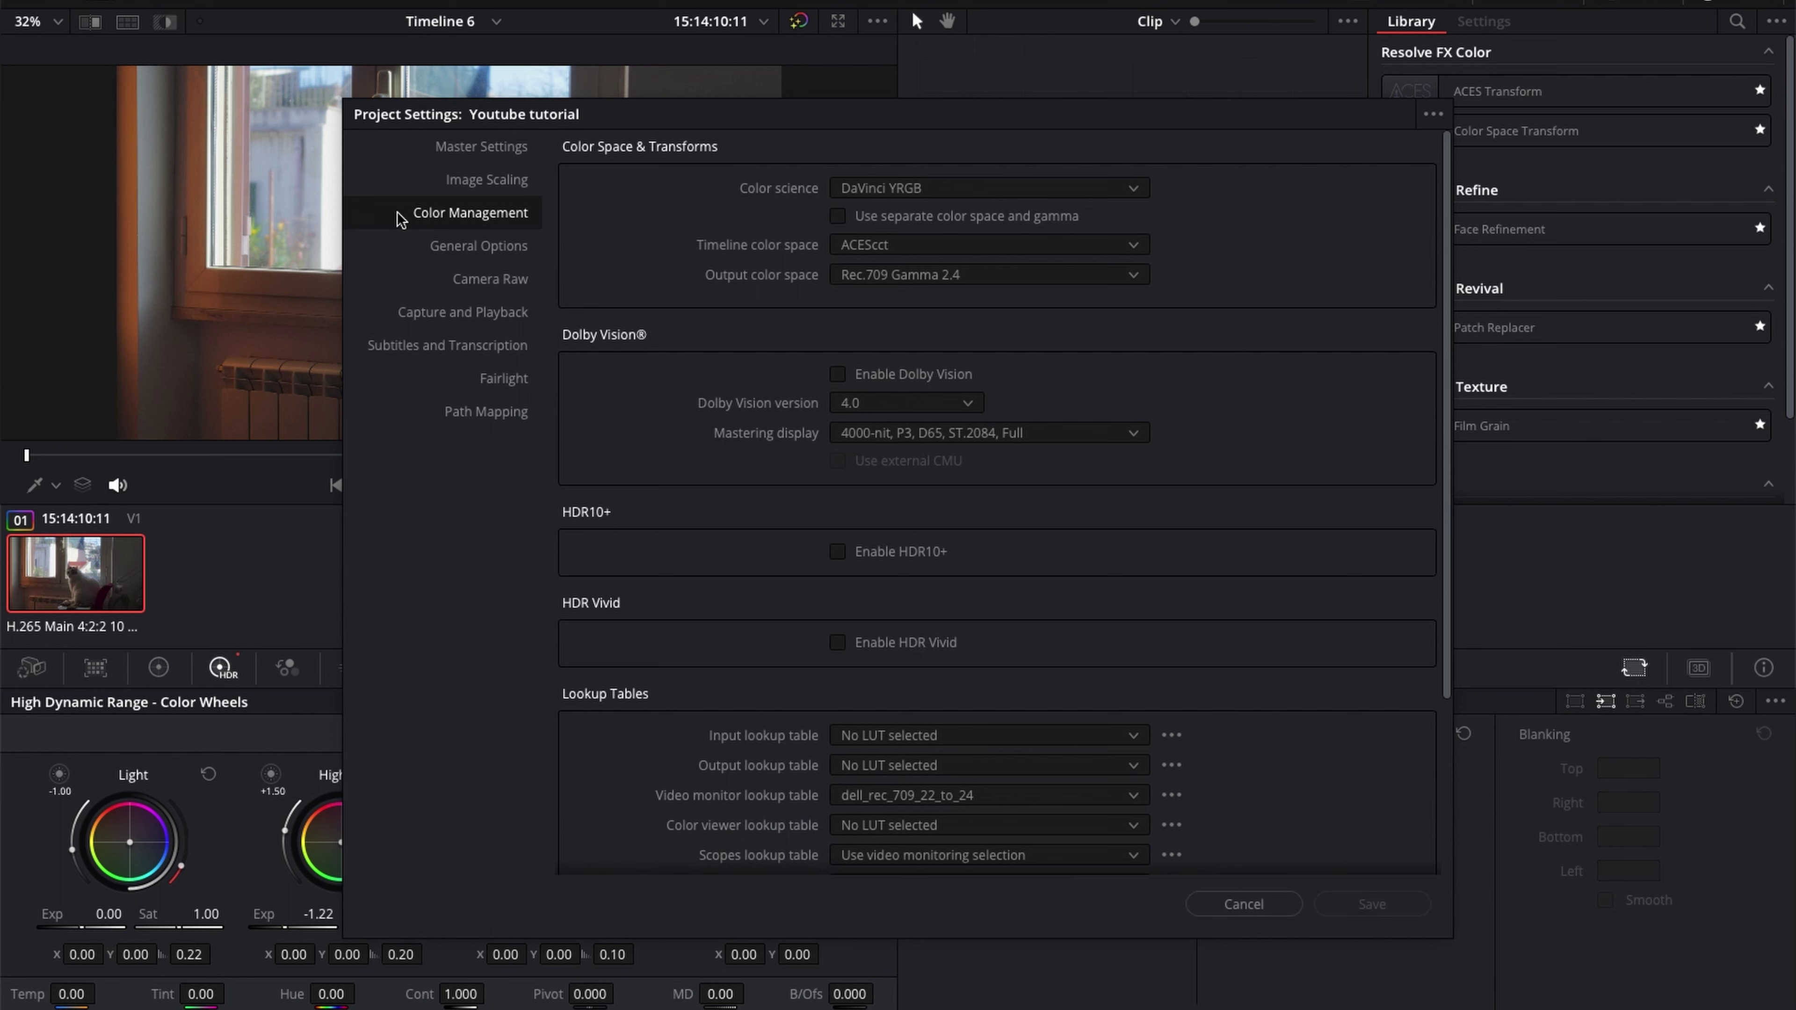
pyautogui.click(1022, 244)
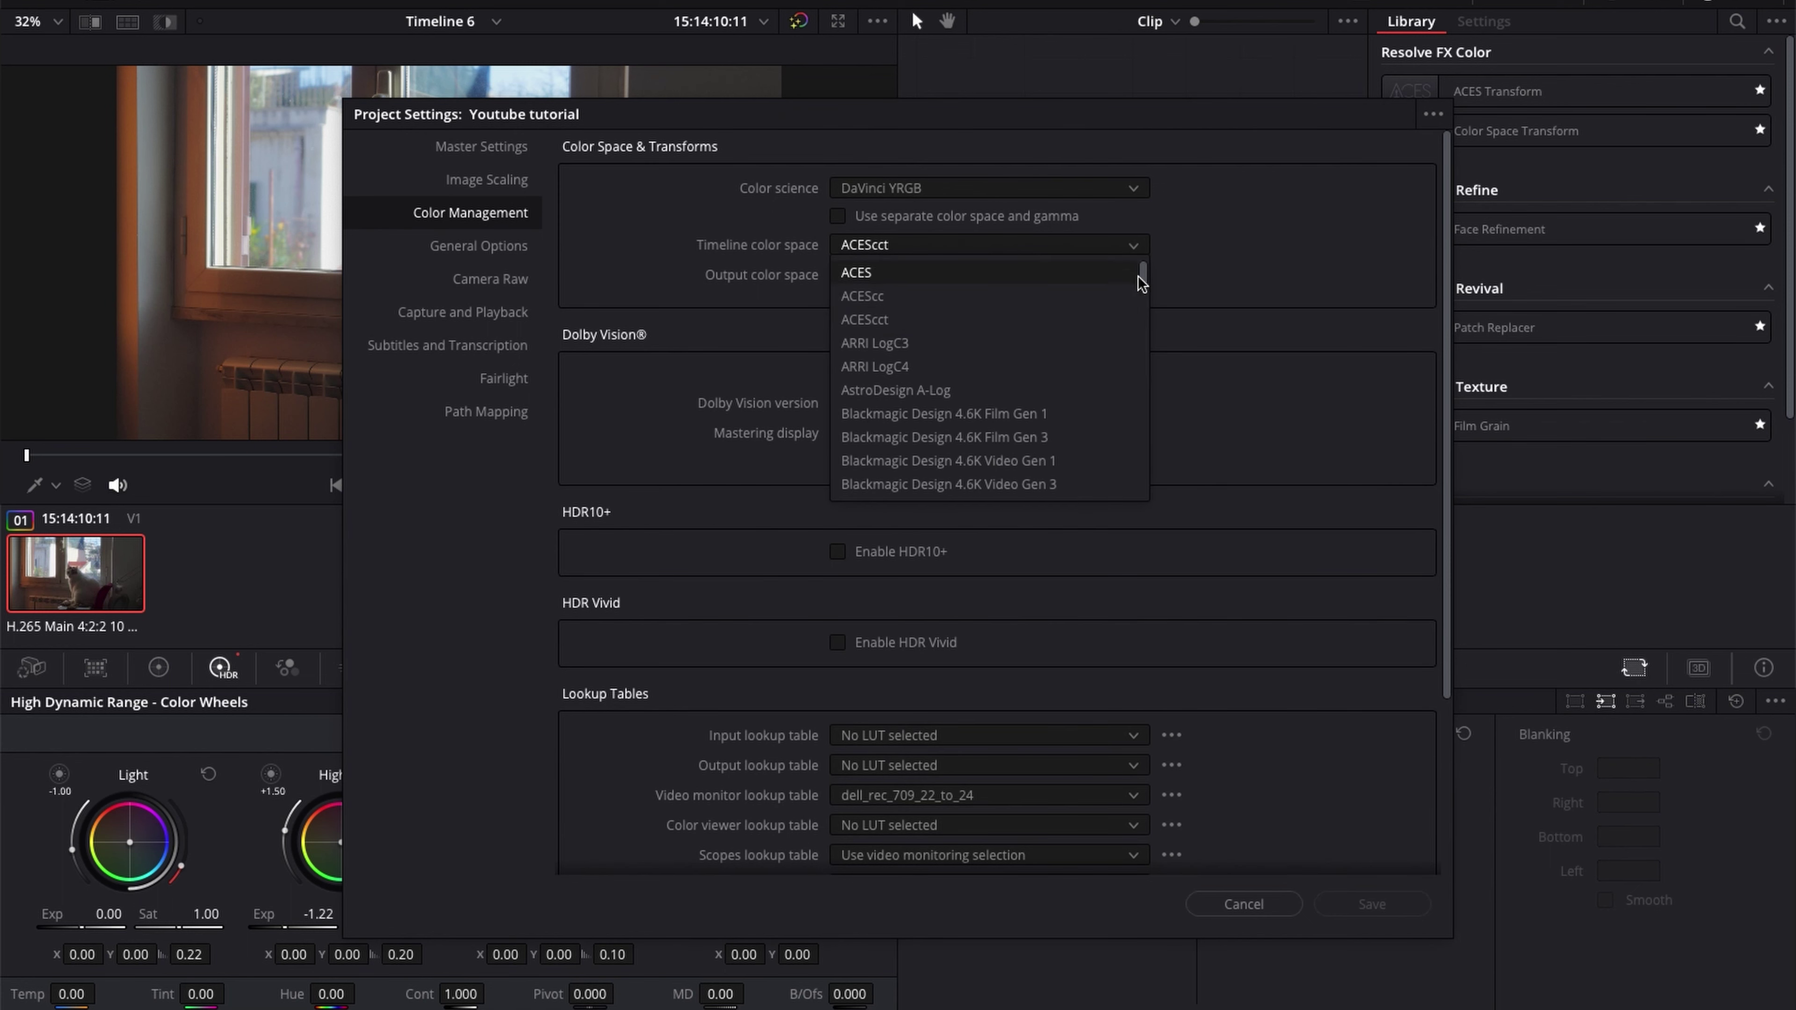
pyautogui.moveTo(1143, 275); pyautogui.dragTo(1140, 343)
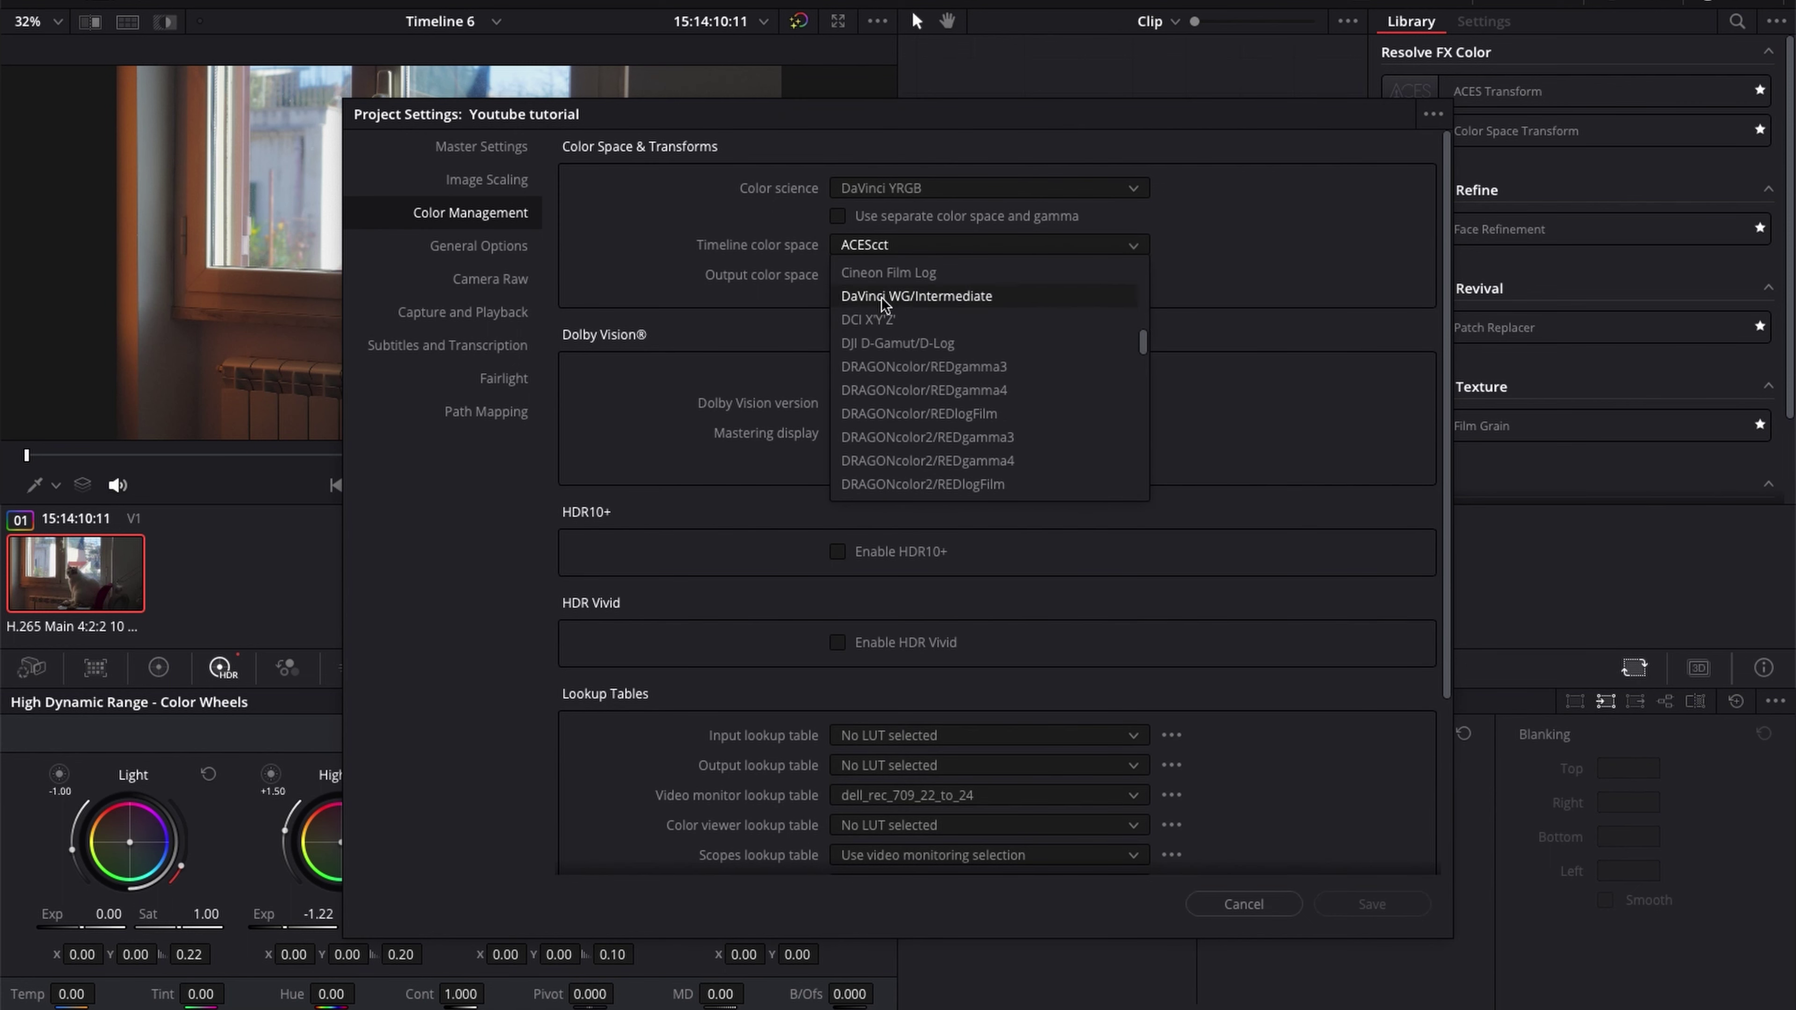
pyautogui.click(953, 297)
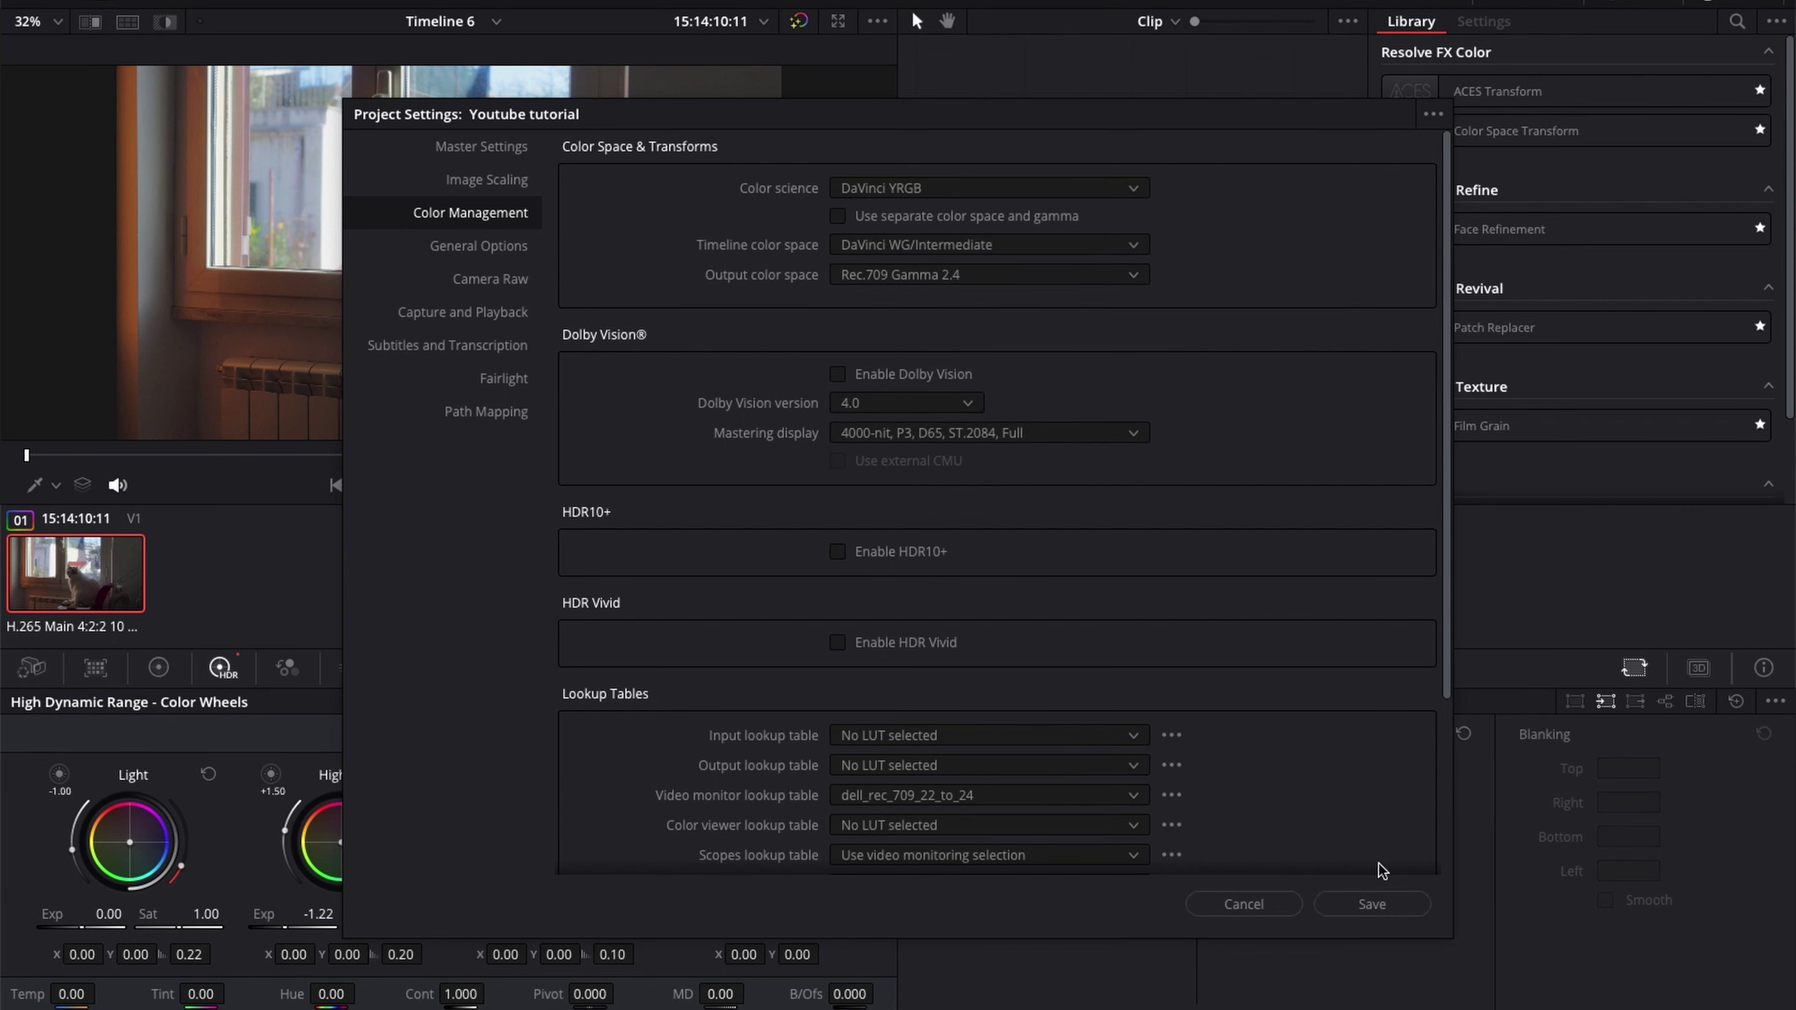
pyautogui.click(1369, 905)
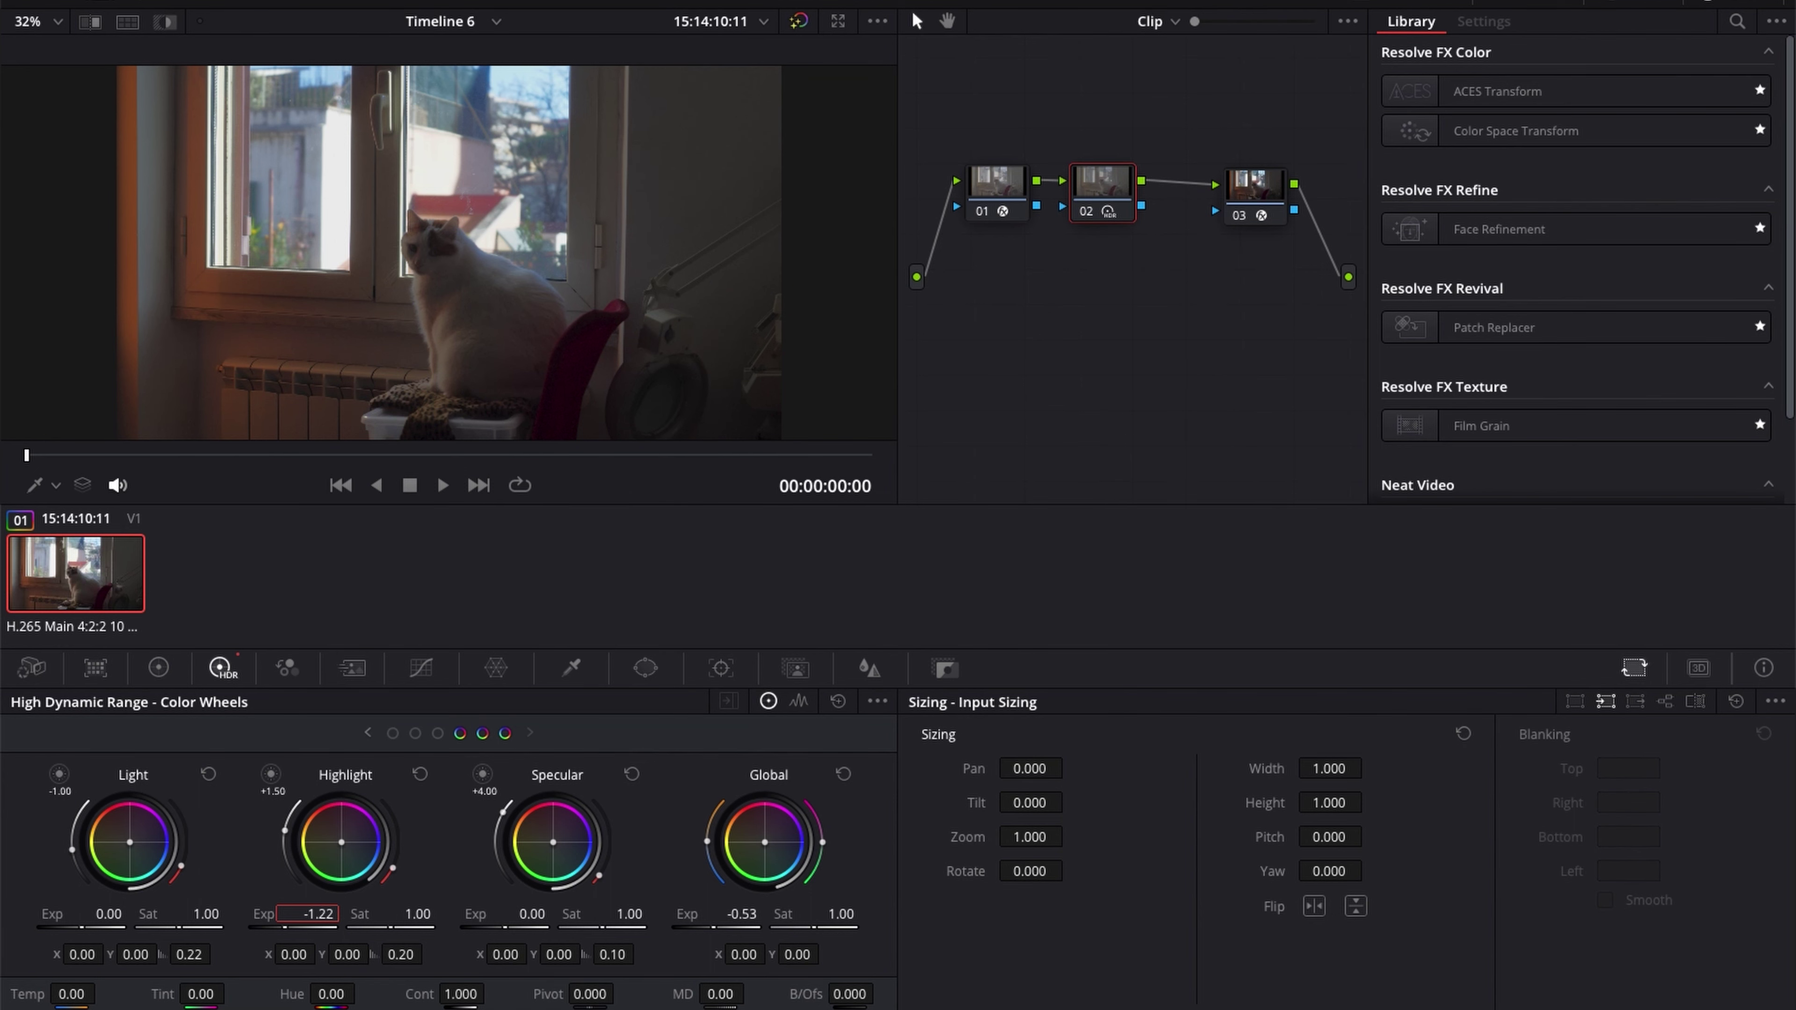
# Check the project's color management settings, and review the ACES Transform settings and ACES version choices on the first and last nodes
pyautogui.hotkey('shift', '9')
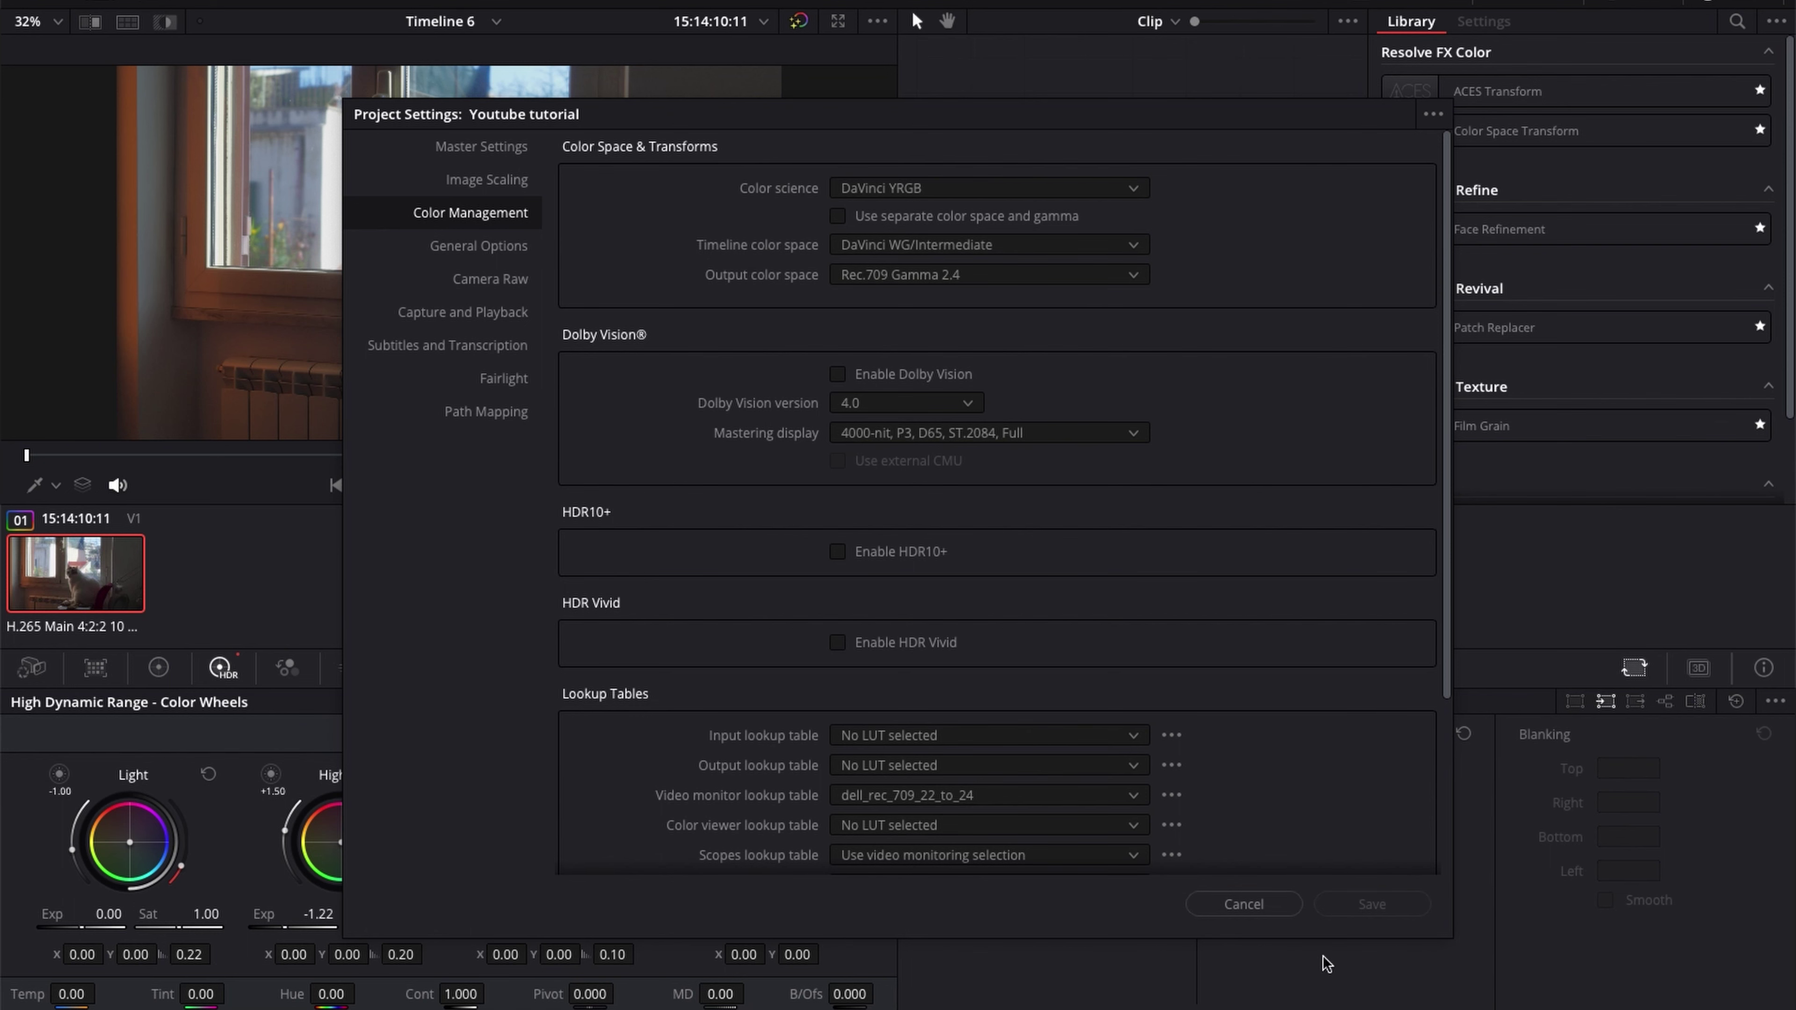
pyautogui.click(1245, 912)
pyautogui.click(979, 190)
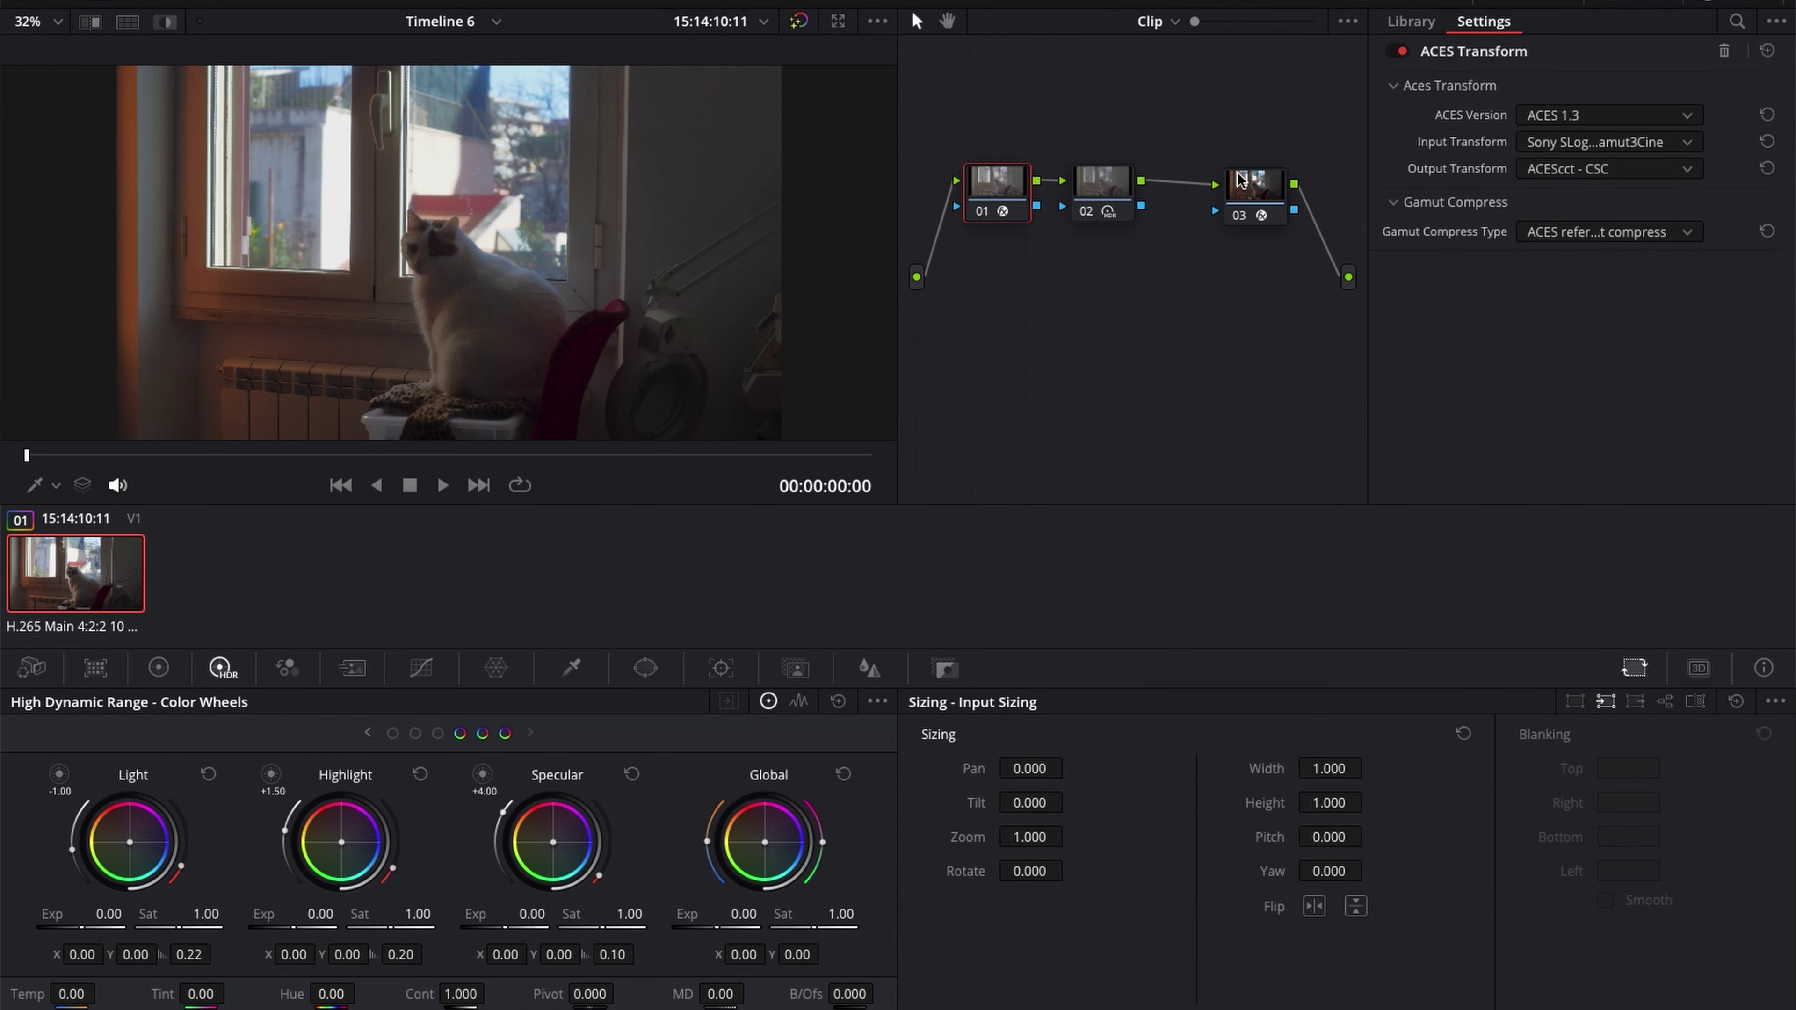
pyautogui.click(1234, 194)
pyautogui.click(983, 191)
pyautogui.click(1610, 117)
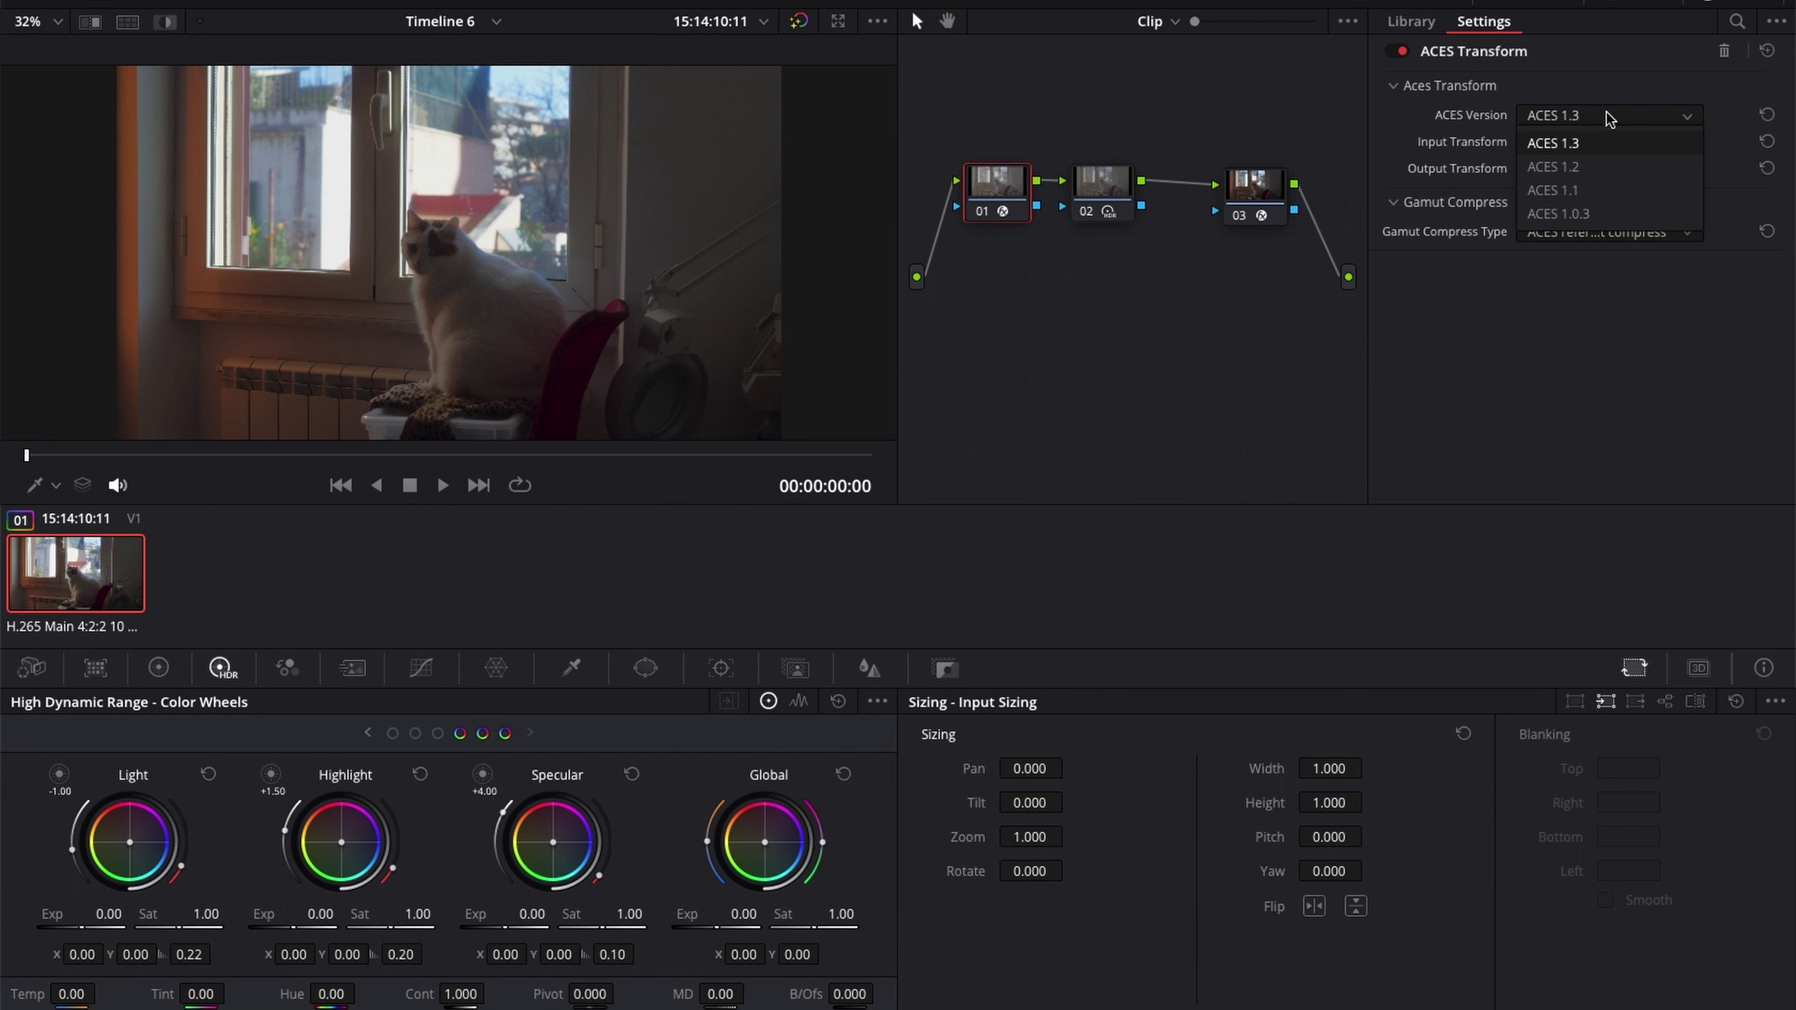
pyautogui.click(1590, 113)
pyautogui.click(1592, 115)
pyautogui.click(1616, 88)
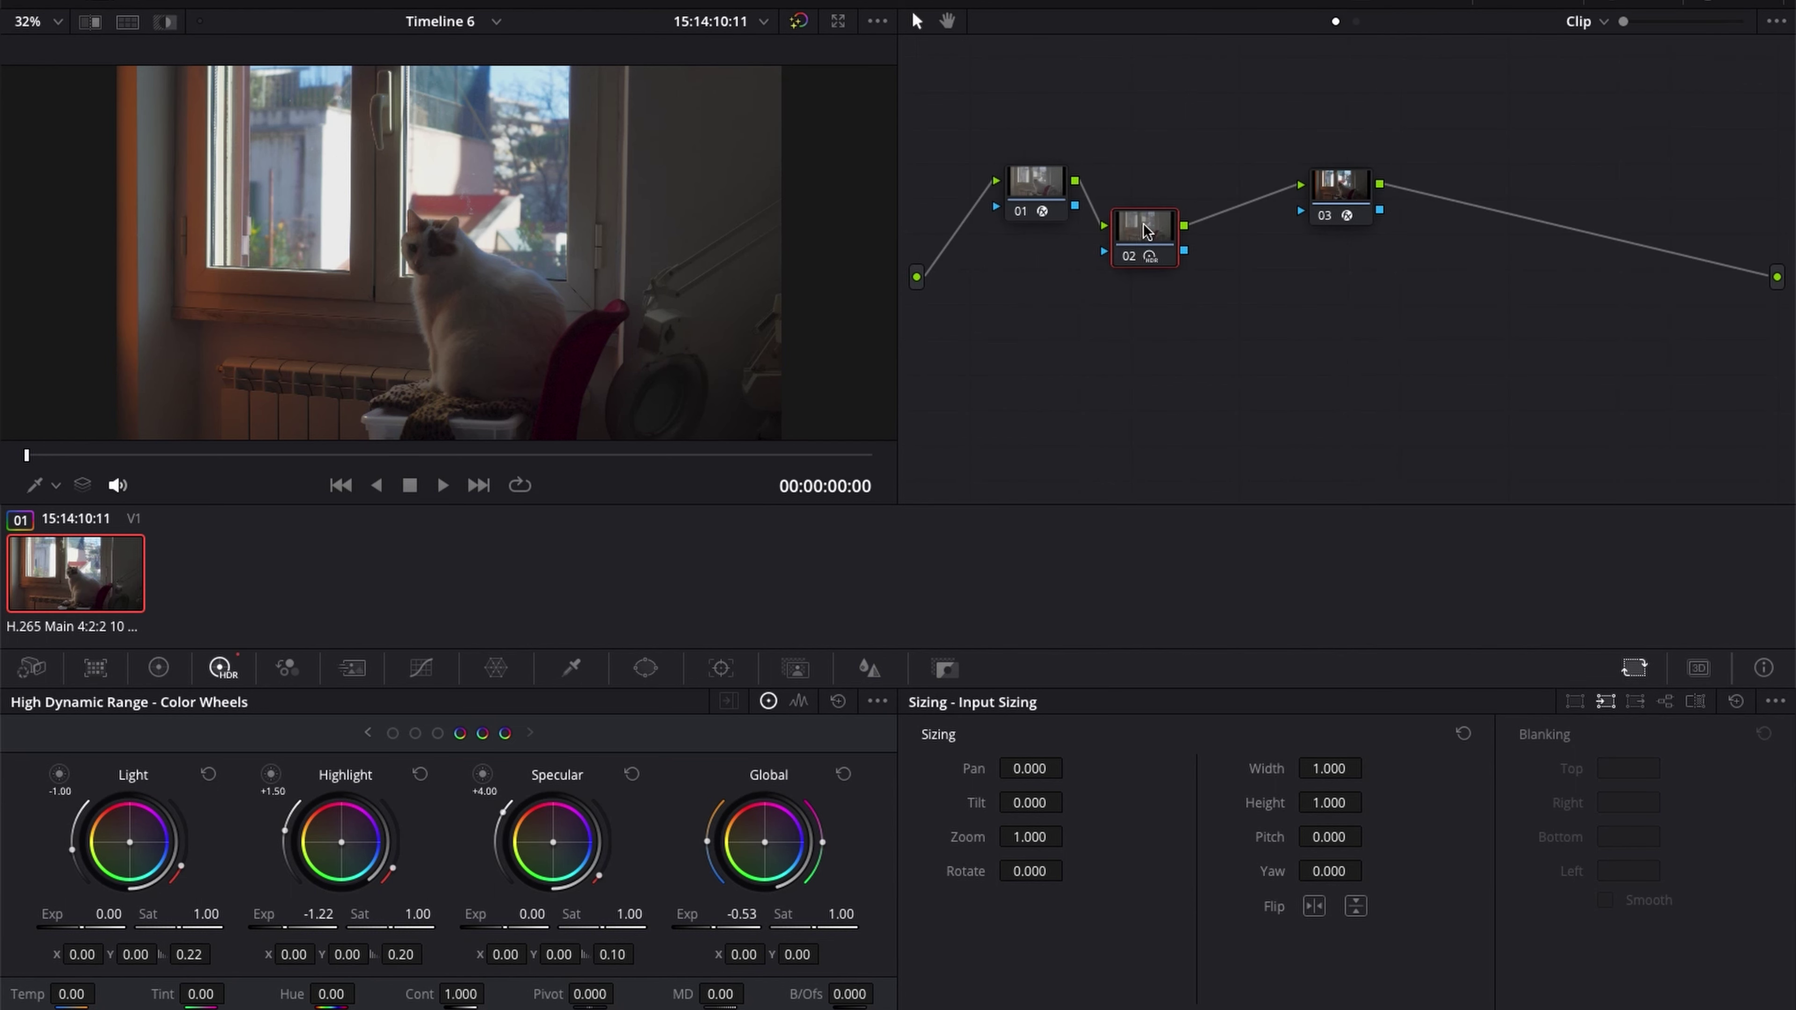
# Add a serial node after the HDR adjustment node 02 and apply the ACES CCT 2383 D65 LUT to it
pyautogui.moveTo(1141, 224); pyautogui.dragTo(1129, 192)
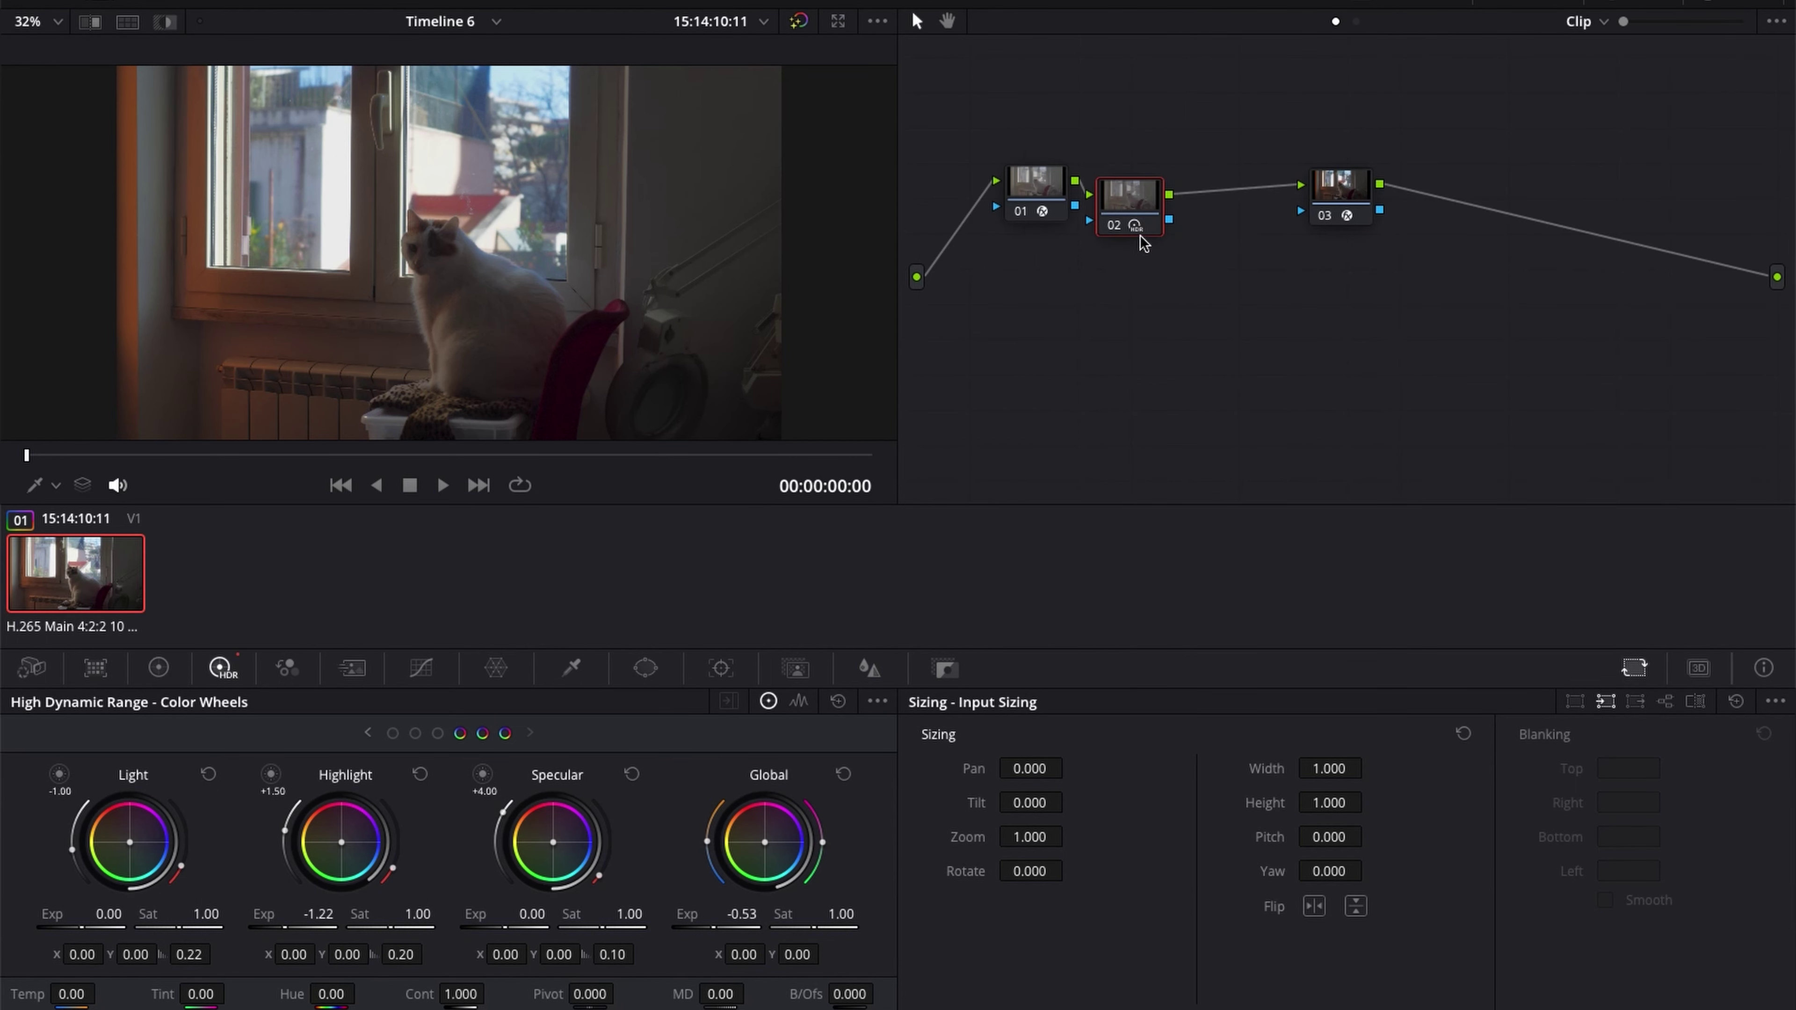
pyautogui.hotkey('alt', 's')
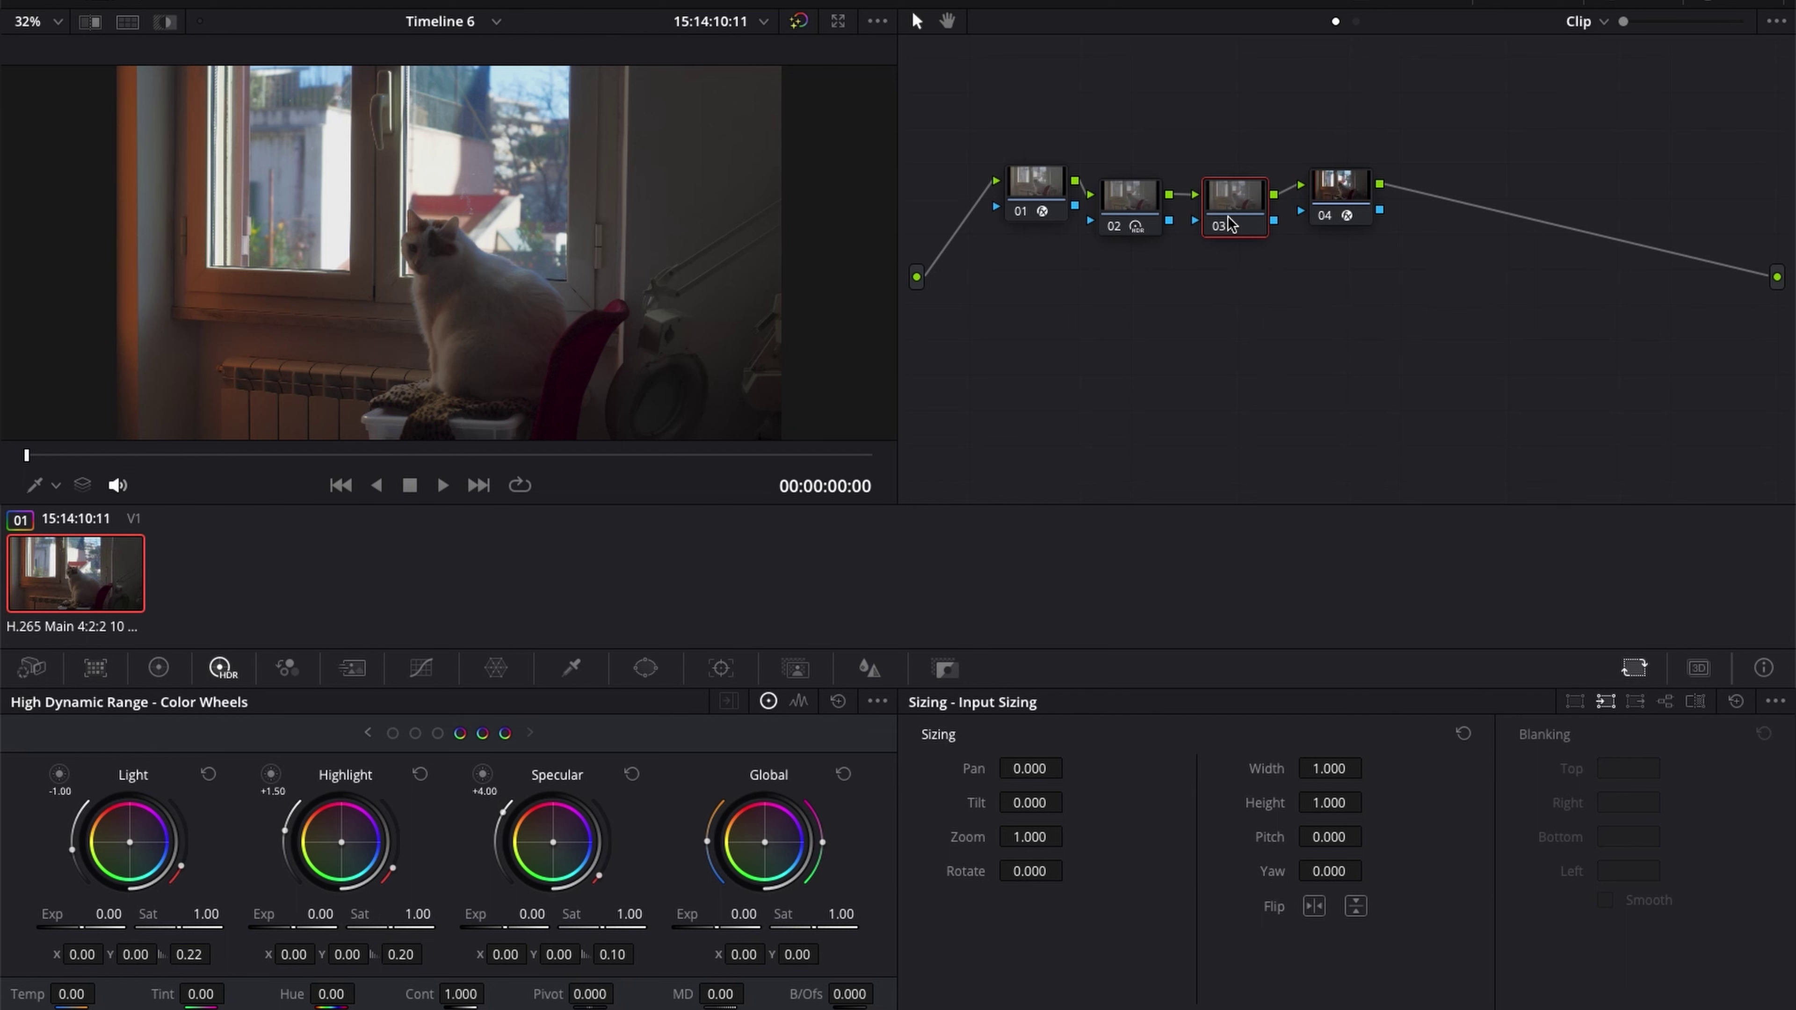
pyautogui.rightClick(1232, 216)
pyautogui.moveTo(1273, 445)
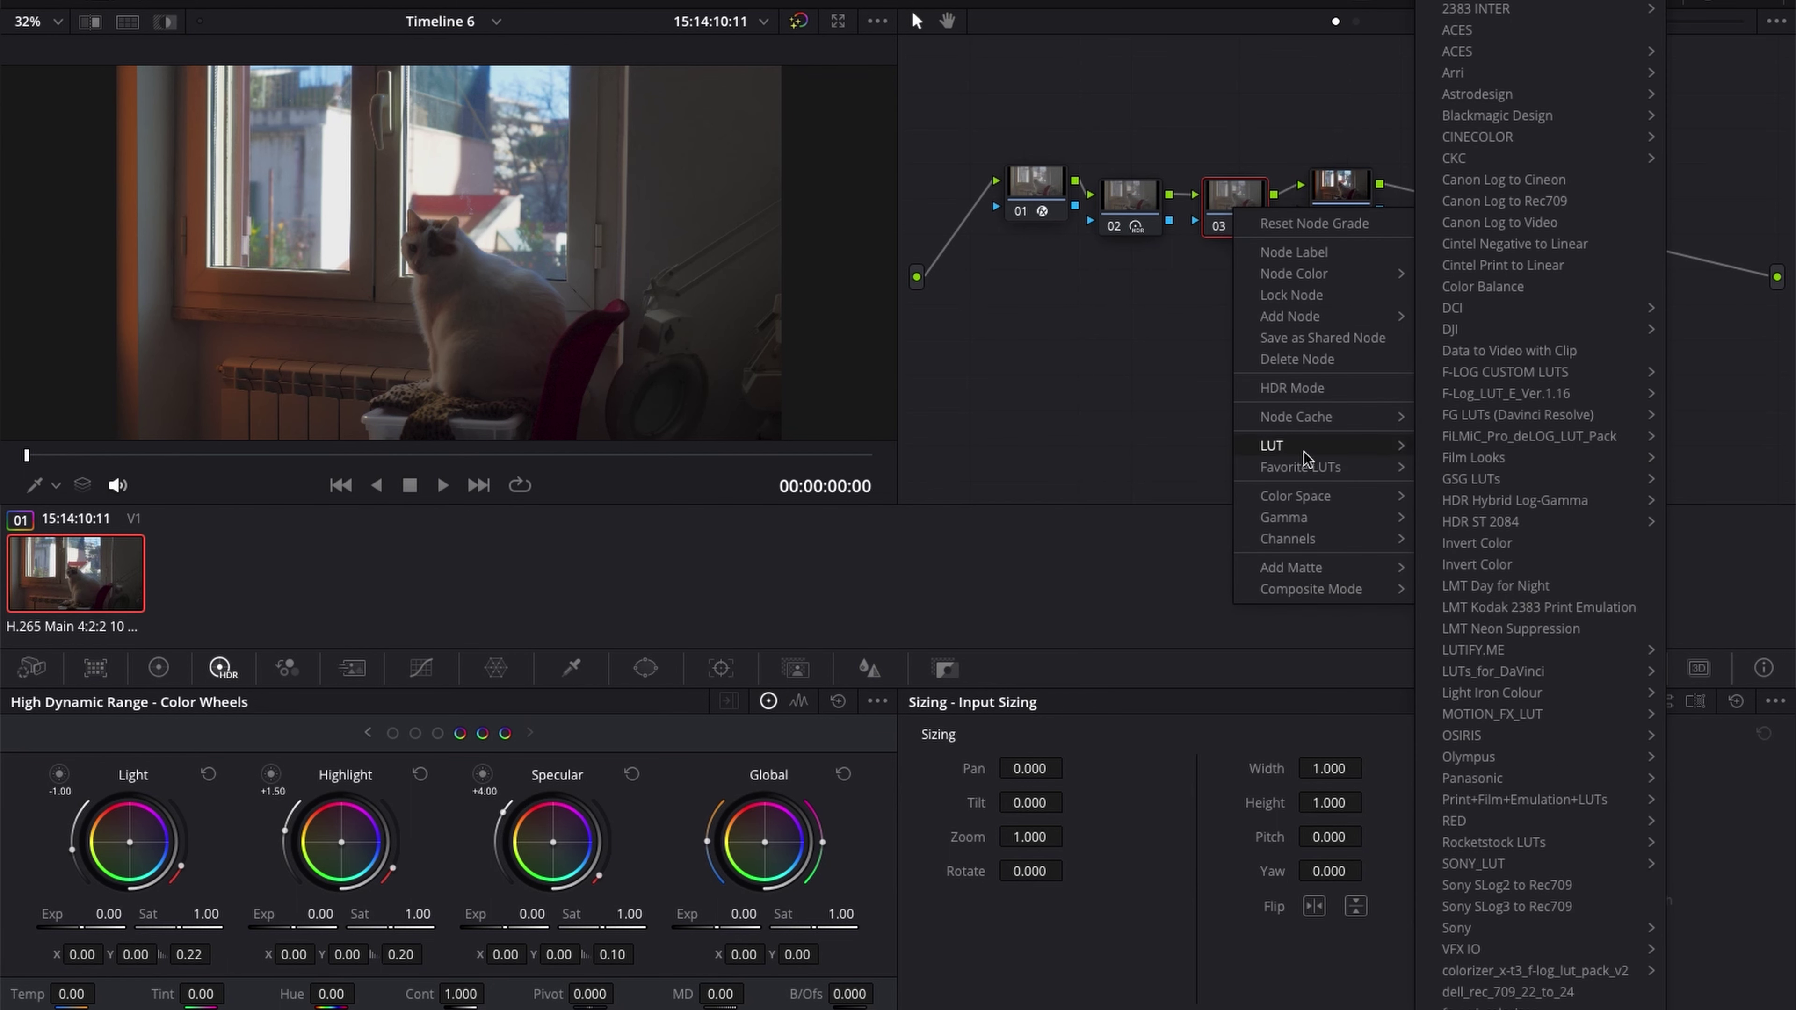
pyautogui.moveTo(1464, 51)
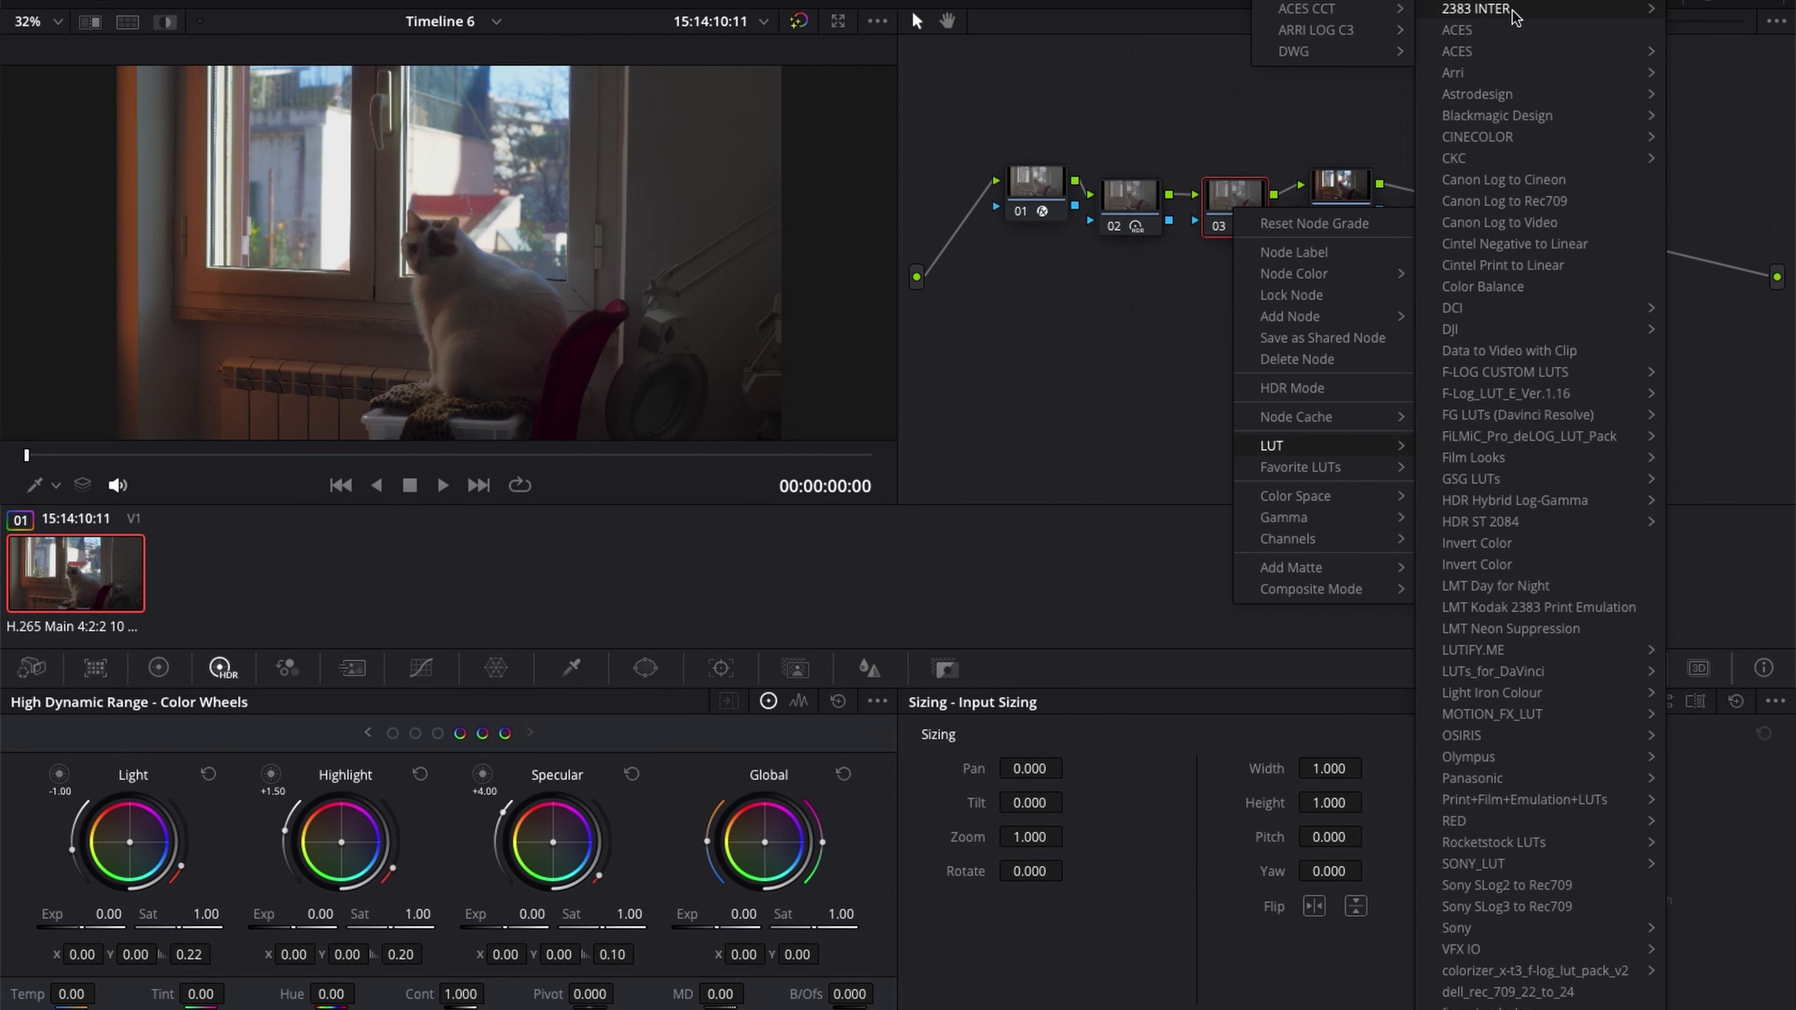
pyautogui.moveTo(1339, 8)
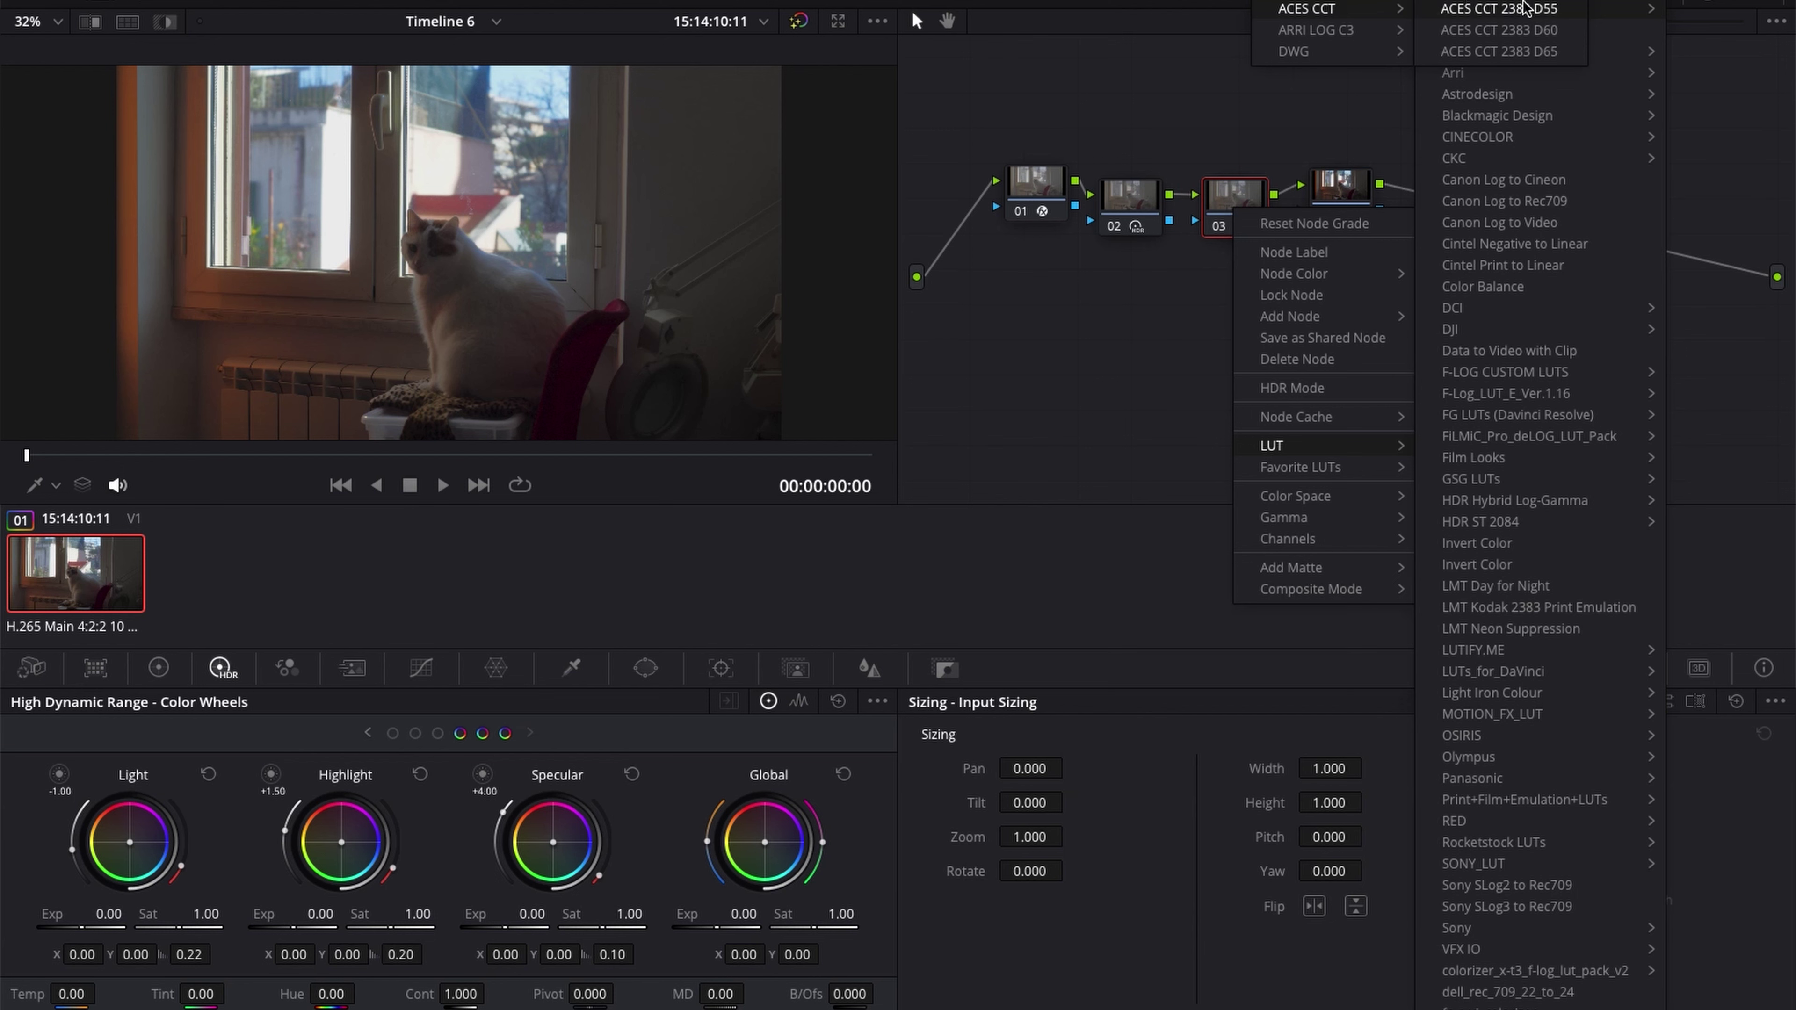
pyautogui.click(1535, 53)
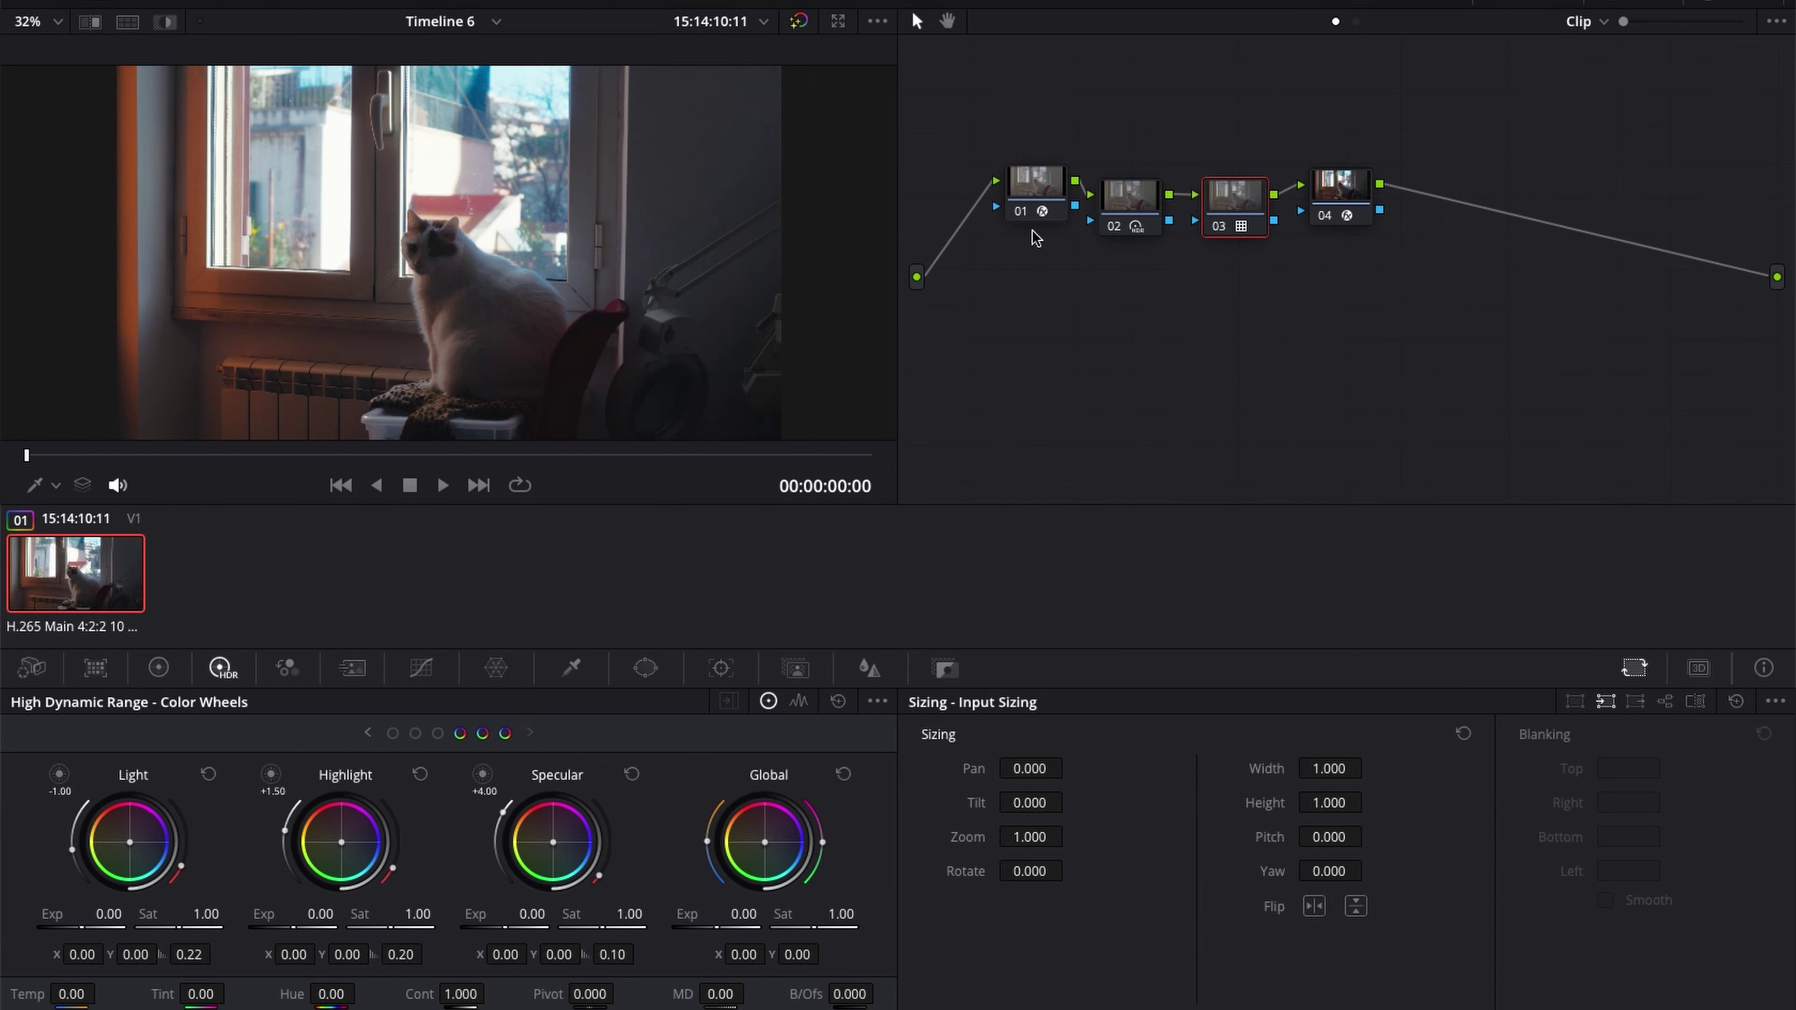
# Reduce the key output gain of the LUT node to 0.303 to weaken the film print look
pyautogui.click(945, 670)
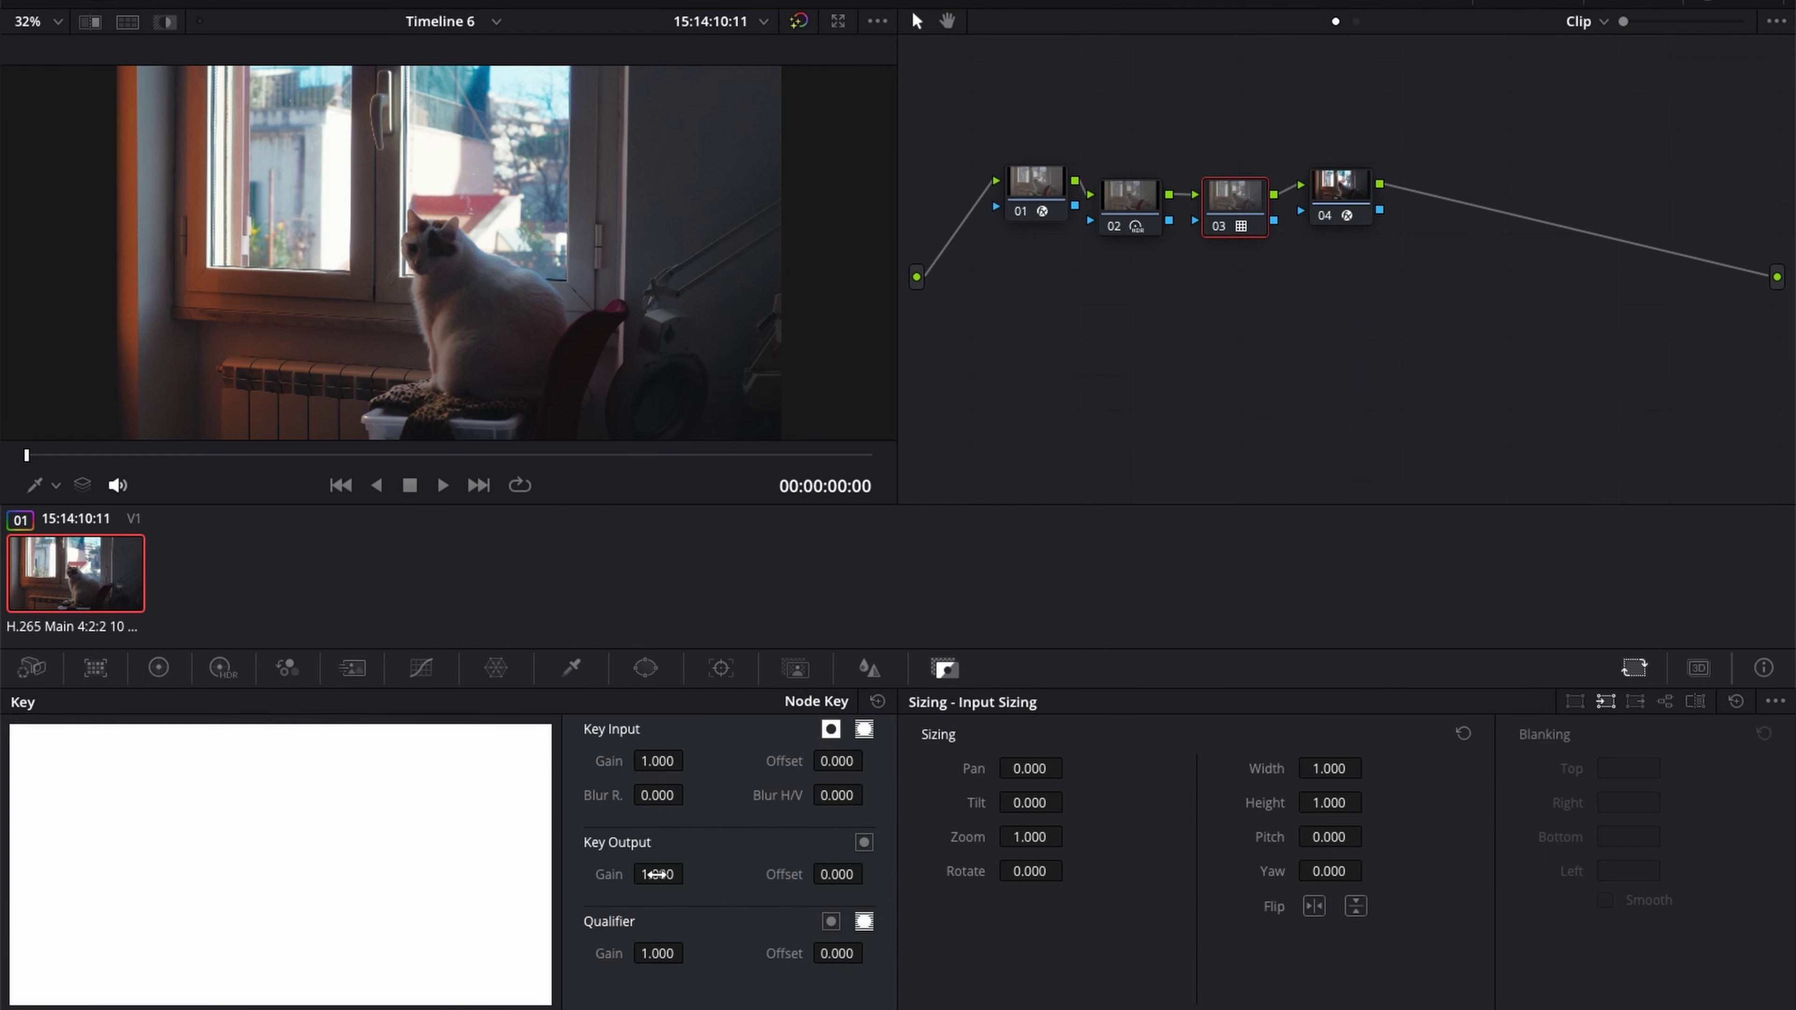
pyautogui.moveTo(657, 875); pyautogui.dragTo(377, 856)
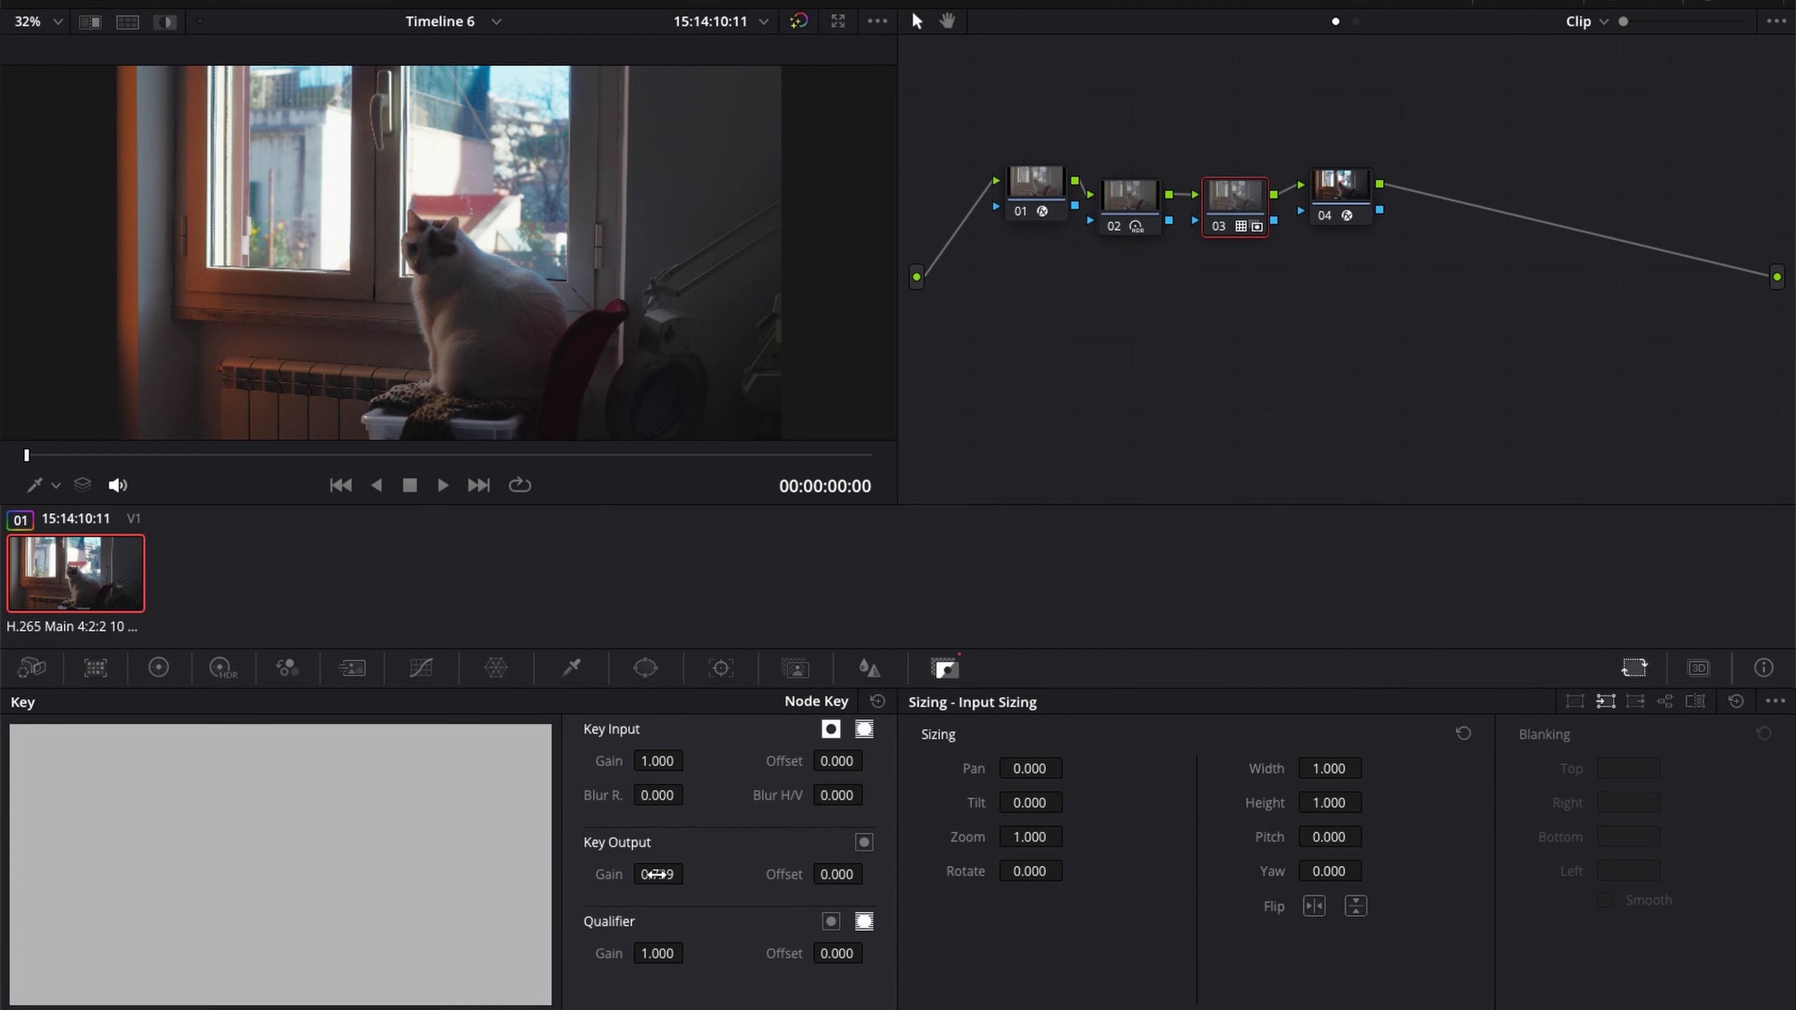
pyautogui.moveTo(656, 875); pyautogui.dragTo(918, 870)
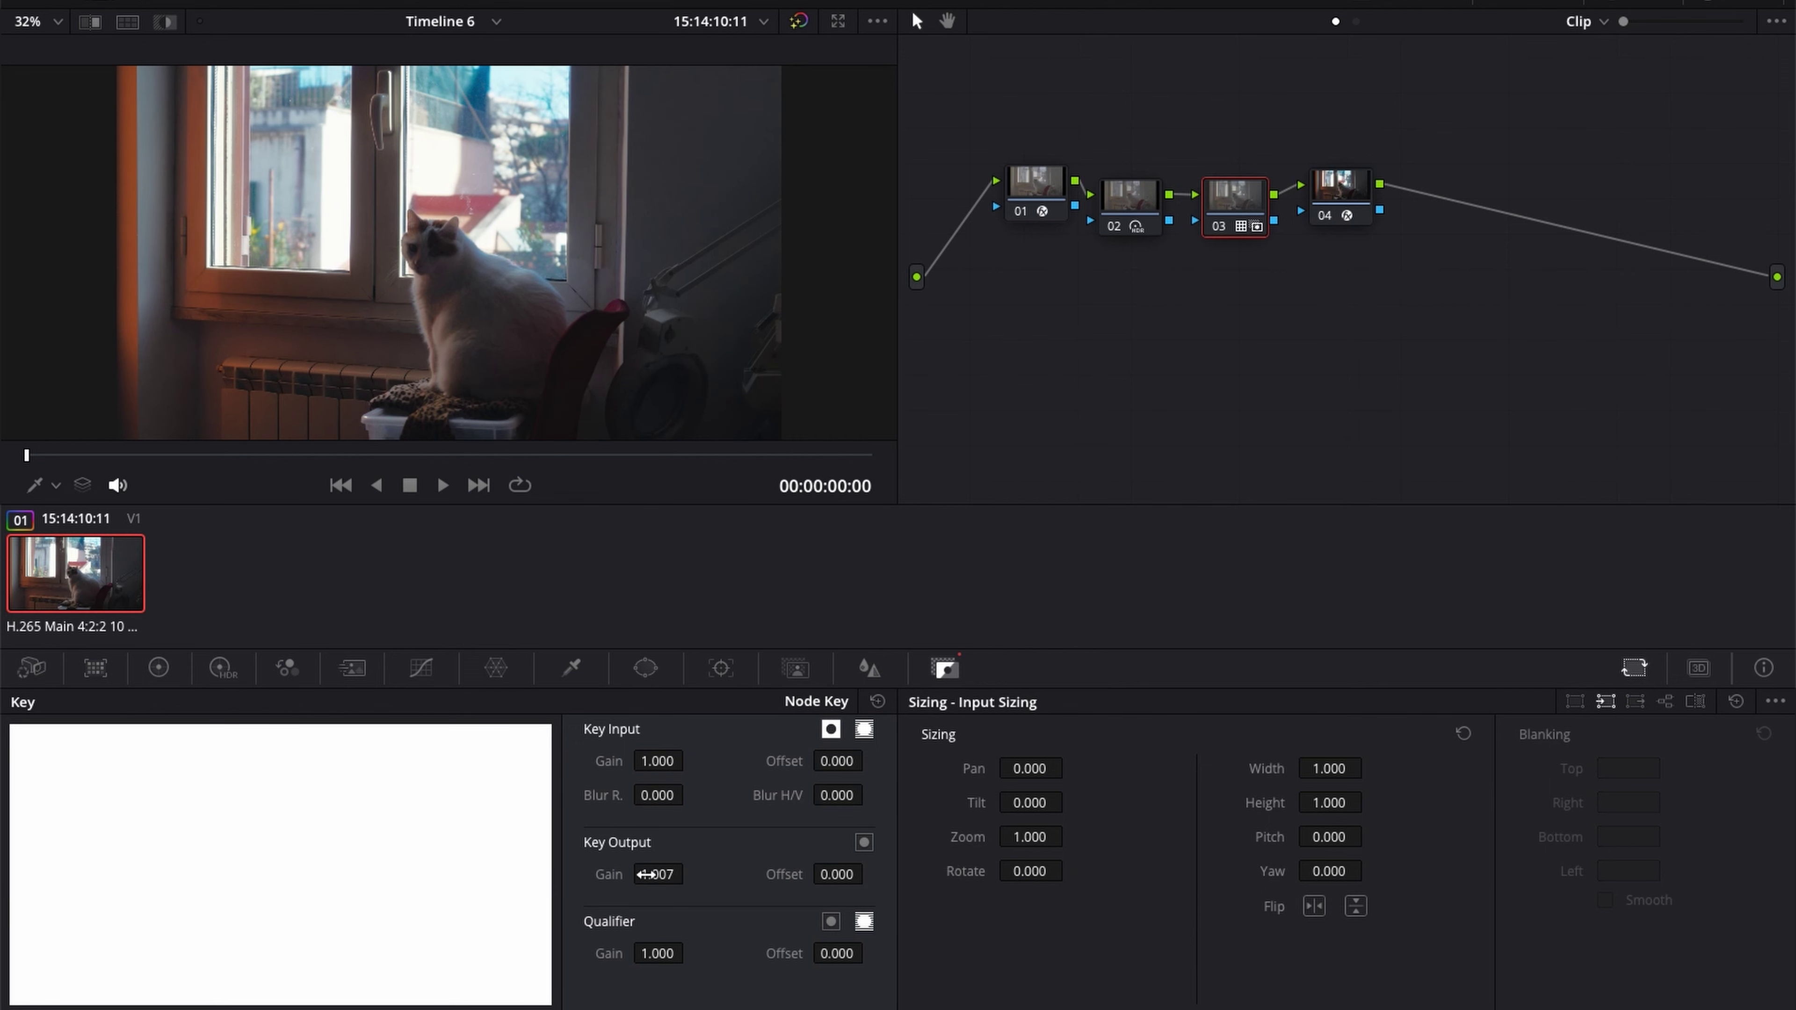
pyautogui.moveTo(647, 876); pyautogui.dragTo(770, 485)
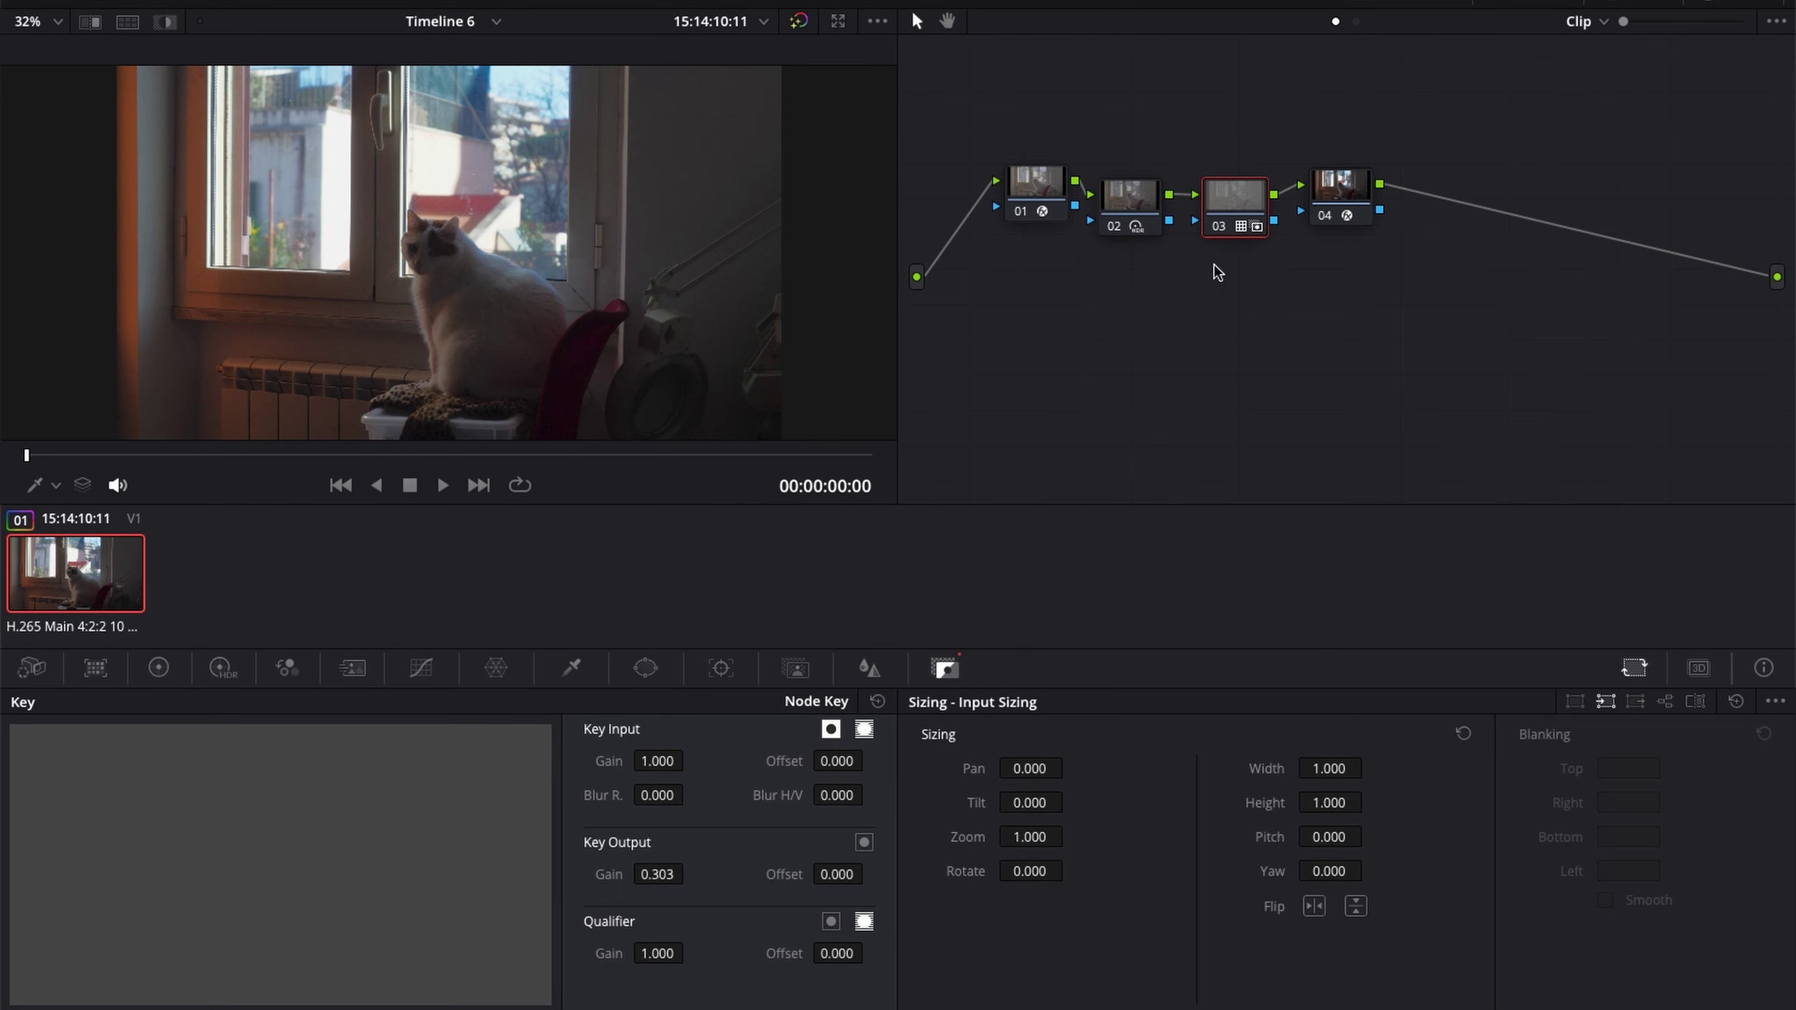
# Spread out the node graph by moving nodes 03 and 04 apart and node 02 below them, and select the LUT node
pyautogui.moveTo(1235, 204); pyautogui.dragTo(1223, 190)
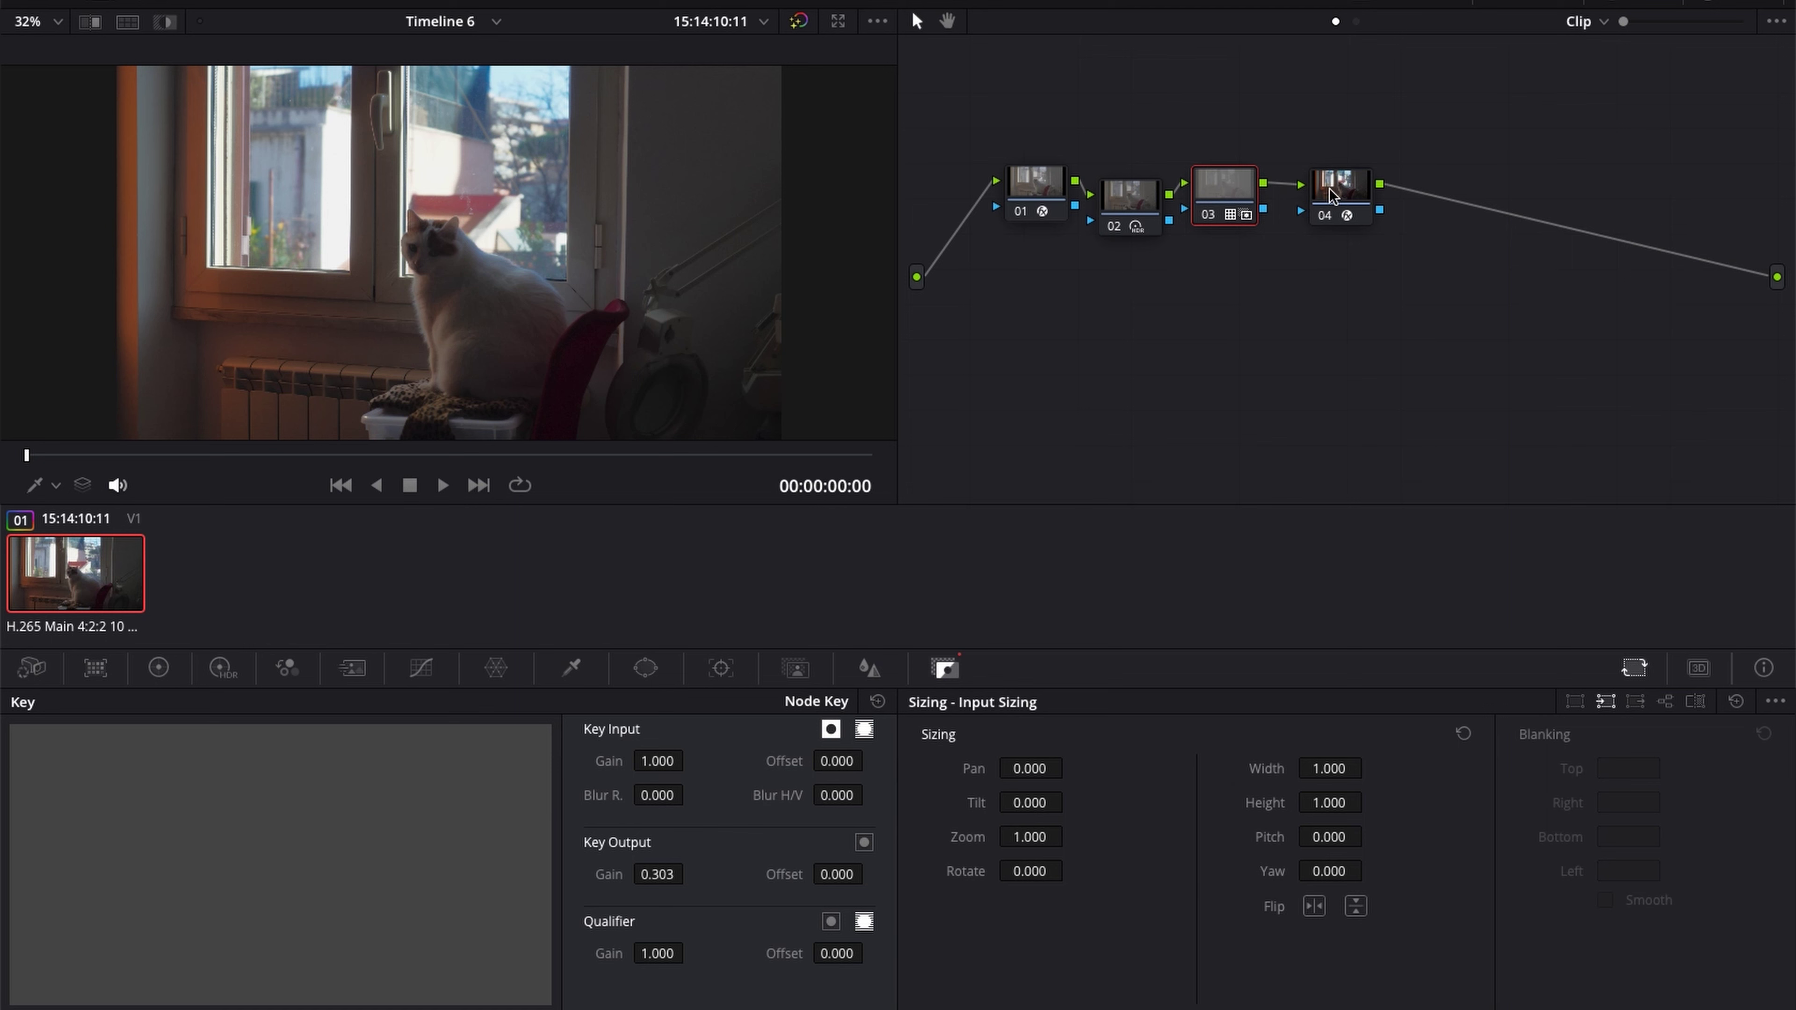
pyautogui.moveTo(1337, 197); pyautogui.dragTo(1397, 195)
pyautogui.click(1216, 198)
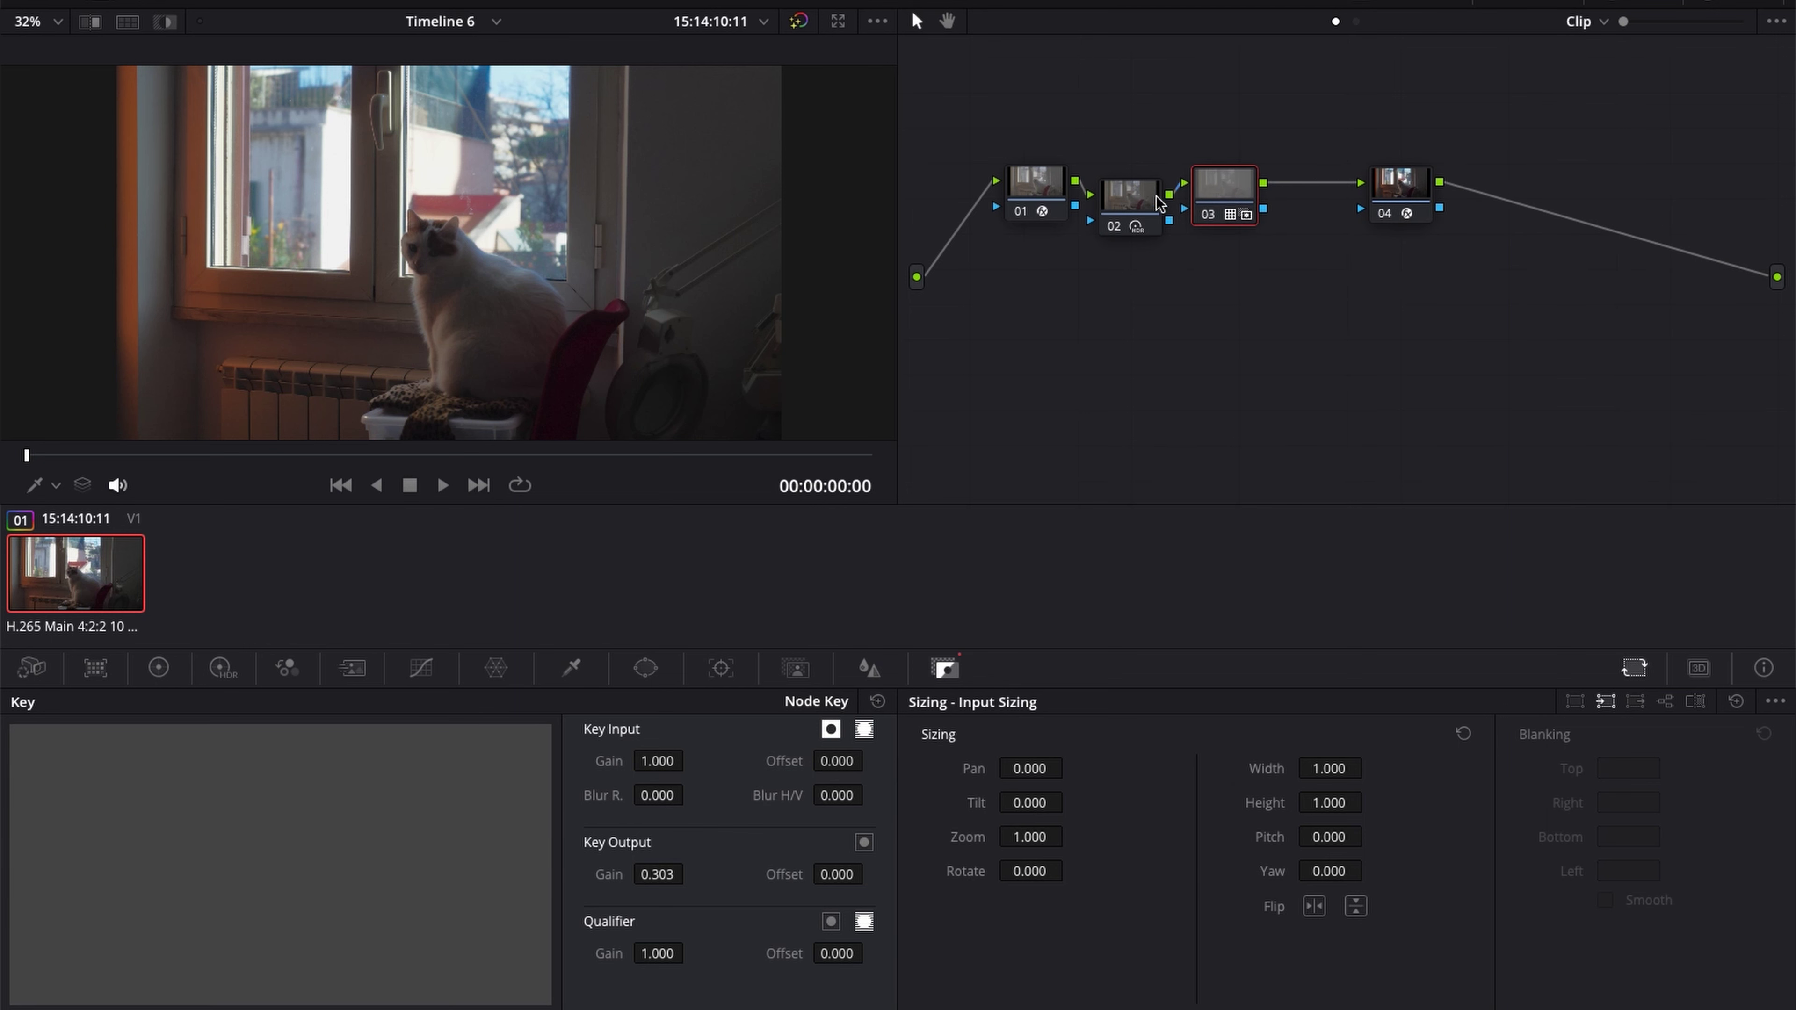
pyautogui.moveTo(1146, 213); pyautogui.dragTo(1174, 301)
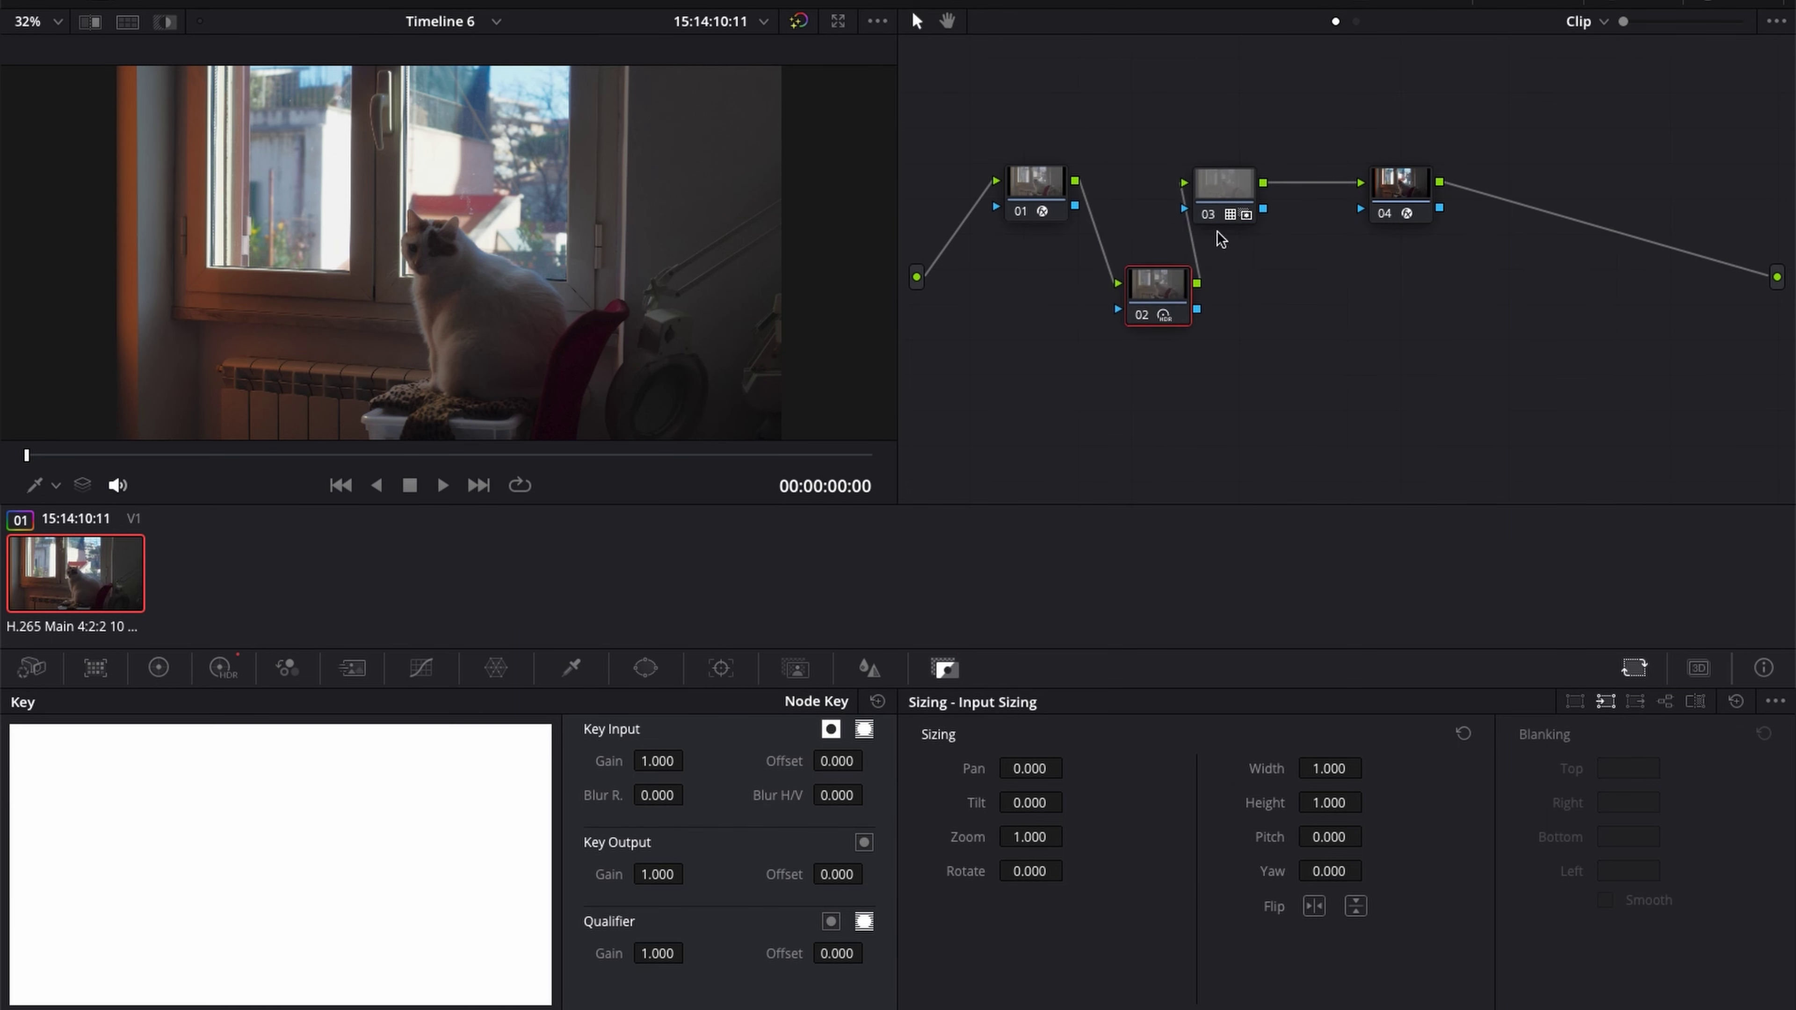
pyautogui.click(1213, 200)
pyautogui.click(1151, 306)
pyautogui.click(1237, 195)
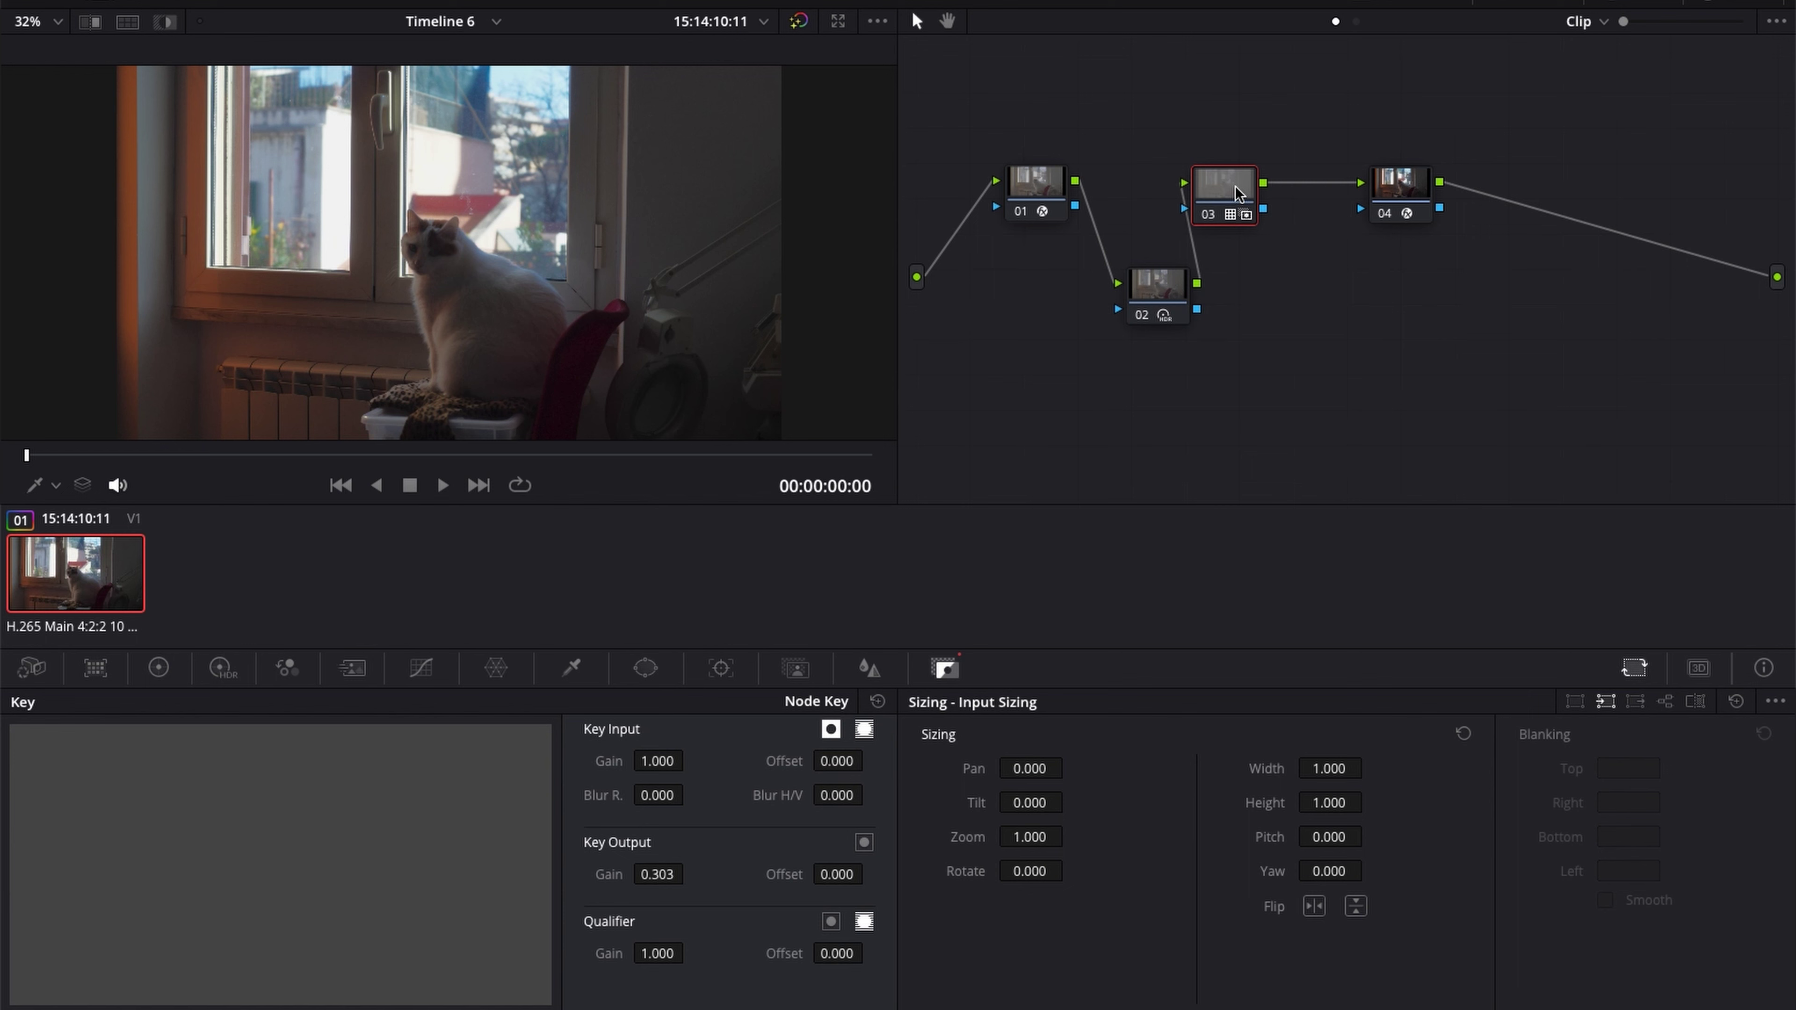